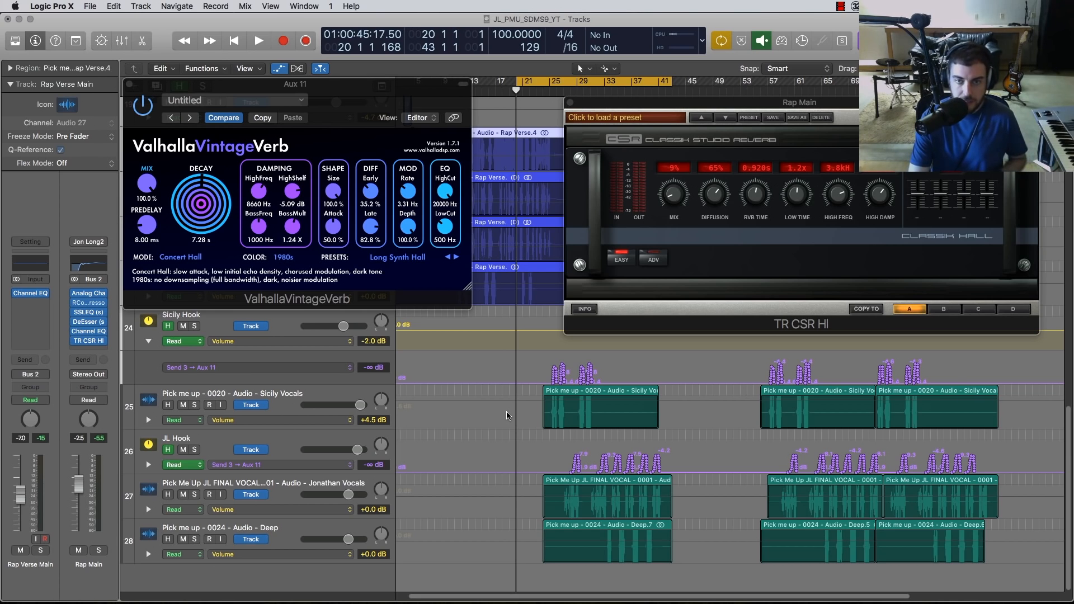
# Play the song from the cycle start and briefly solo the Rap Main channel to hear the verse vocal alone.
pyautogui.press('space')
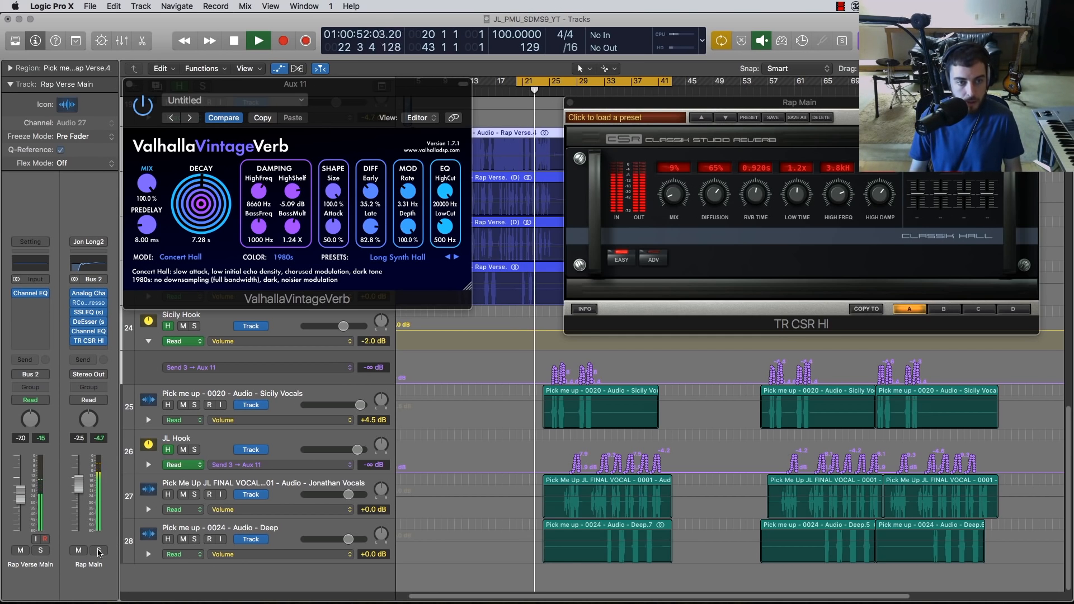
pyautogui.click(99, 551)
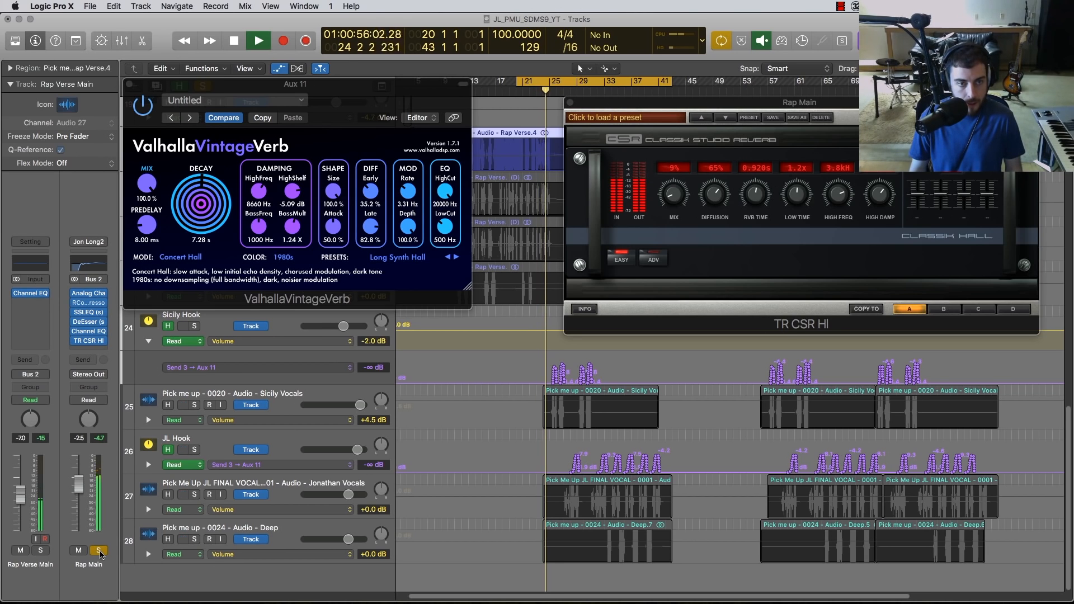
pyautogui.click(99, 551)
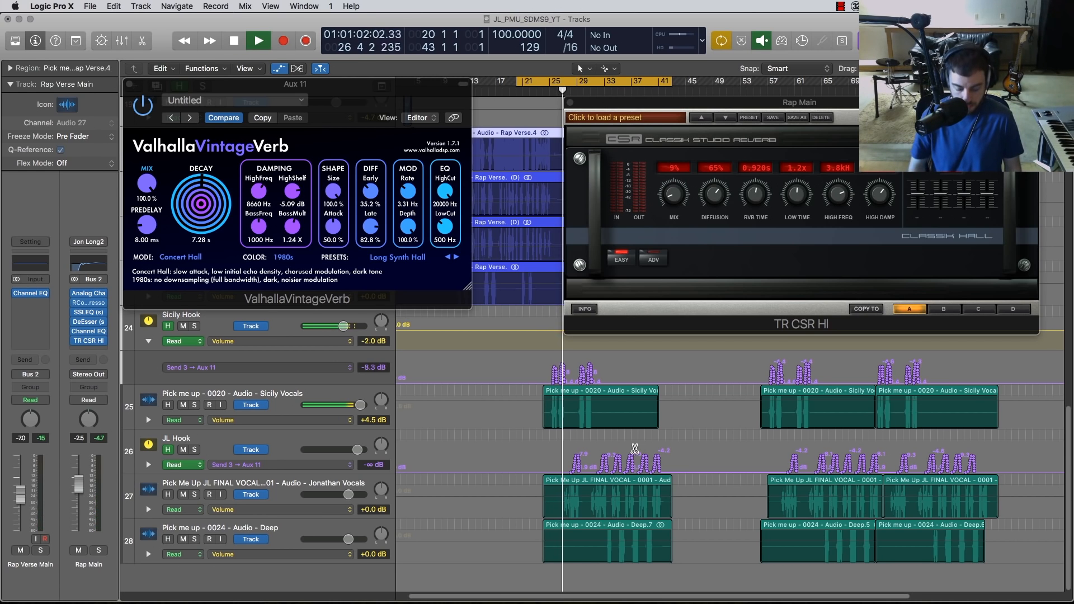
# Examine the Send 3 to Aux 11 automation on the Sicily Hook and JL Hook tracks while listening through the hook.
pyautogui.press('super+Right')
pyautogui.press('super+Right')
pyautogui.press('super+Right')
pyautogui.hscroll(5, 617, 449)
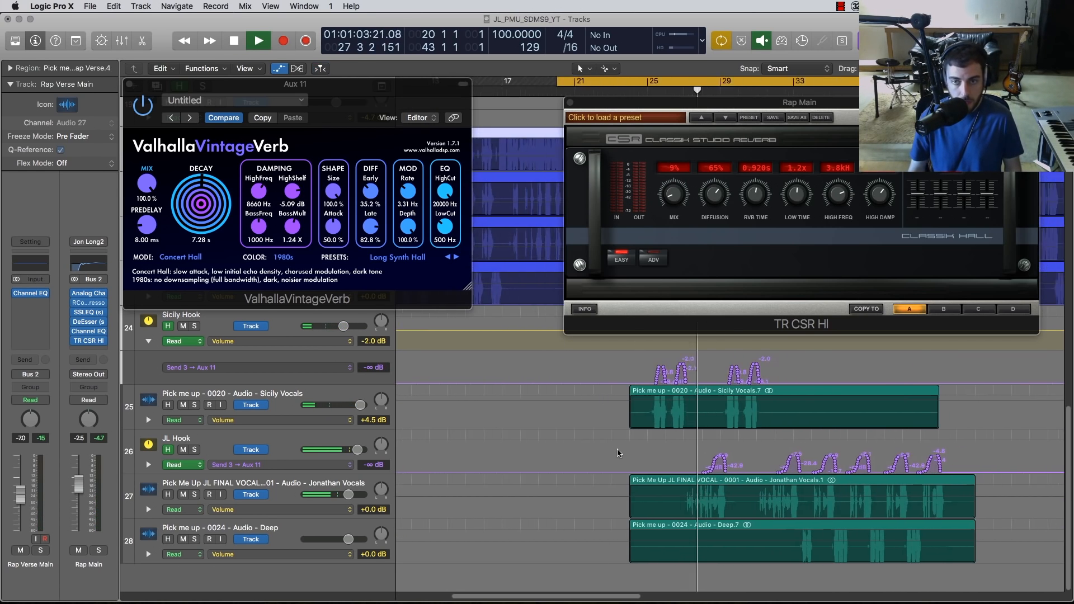
pyautogui.press('x')
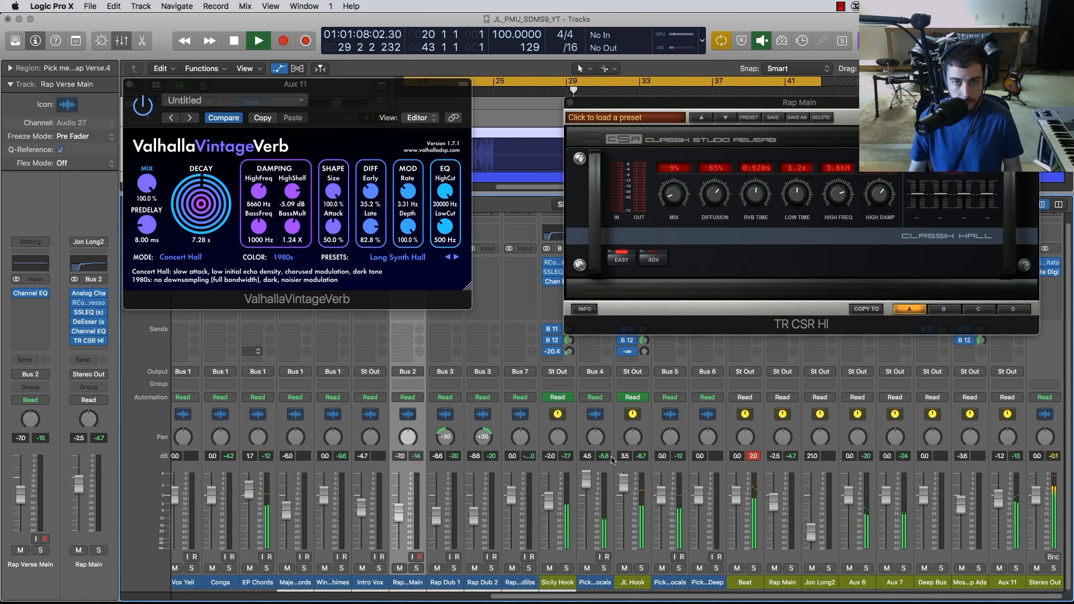
pyautogui.press('x')
pyautogui.hscroll(2, 609, 459)
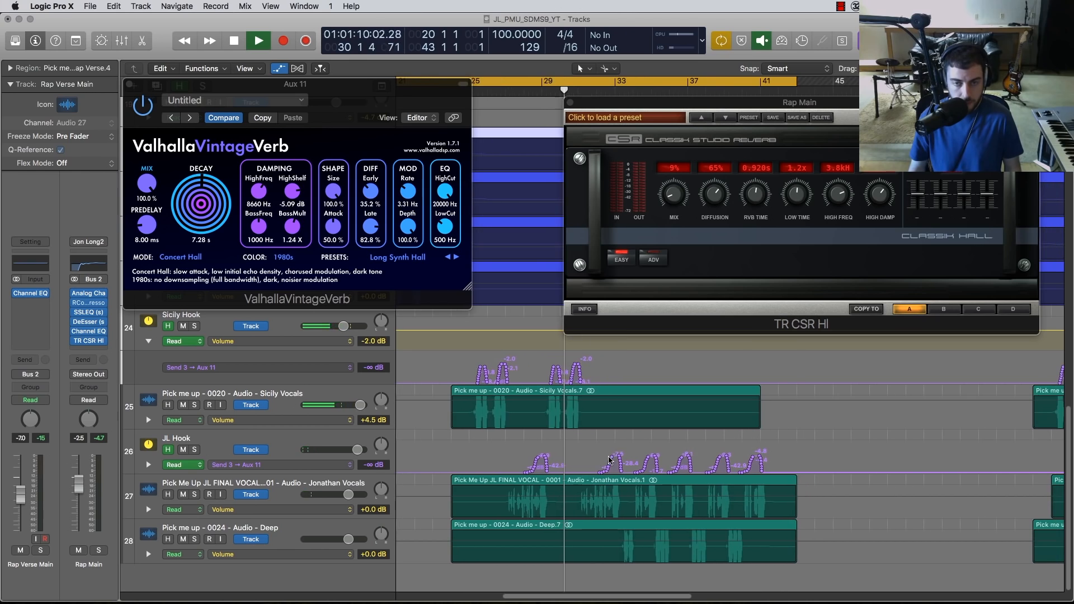
pyautogui.hscroll(-4, 606, 458)
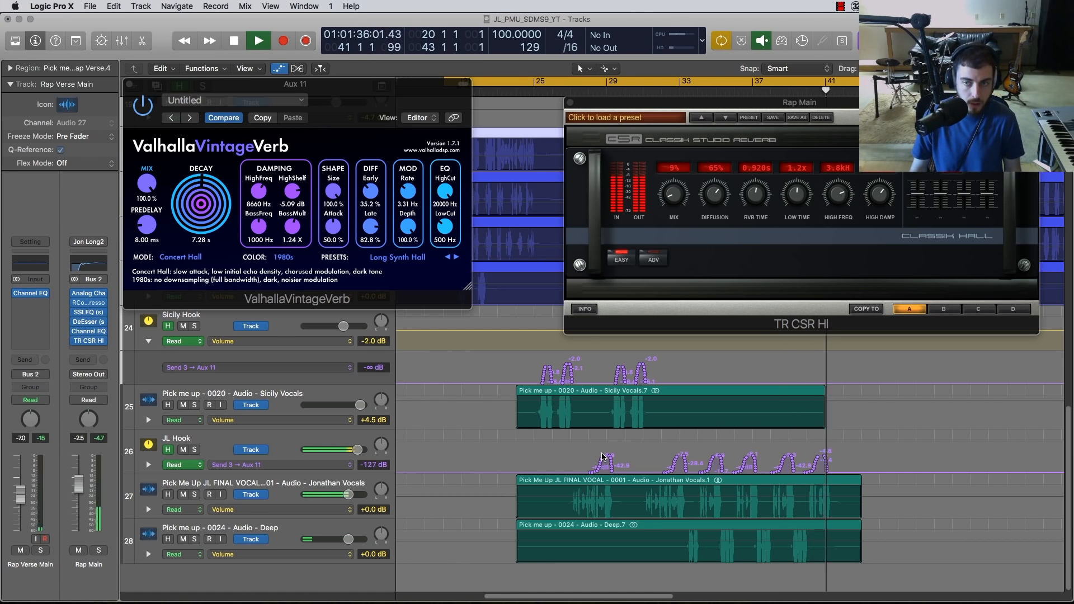
pyautogui.press('space')
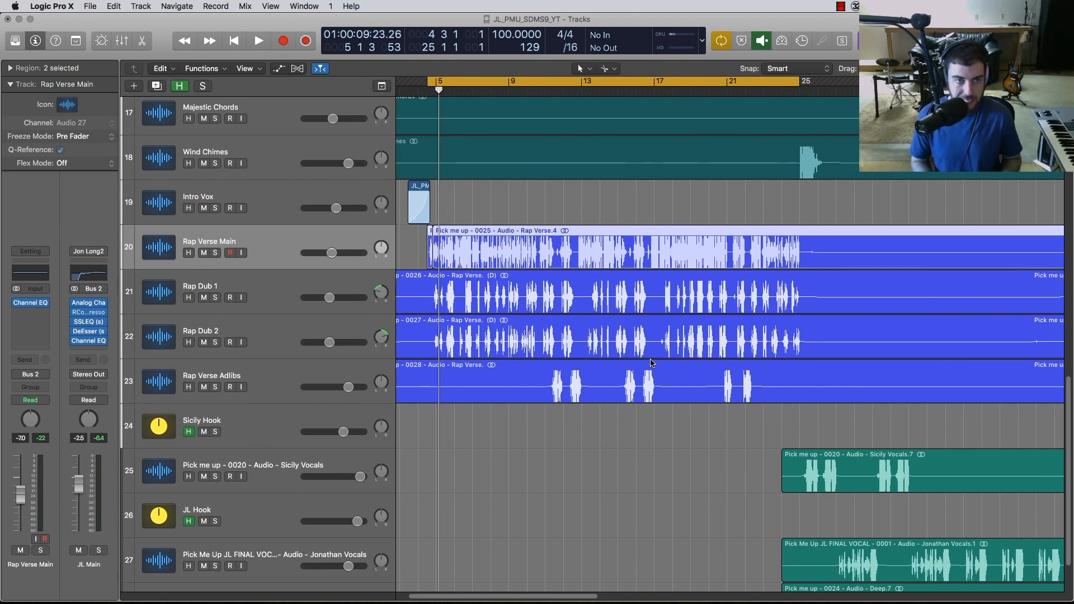
# Audition the Rap Verse Main, Rap Dub 1 and Rap Dub 2 tracks soloed together, ending with them unsoloed and the playhead at bar 5.
pyautogui.click(578, 448)
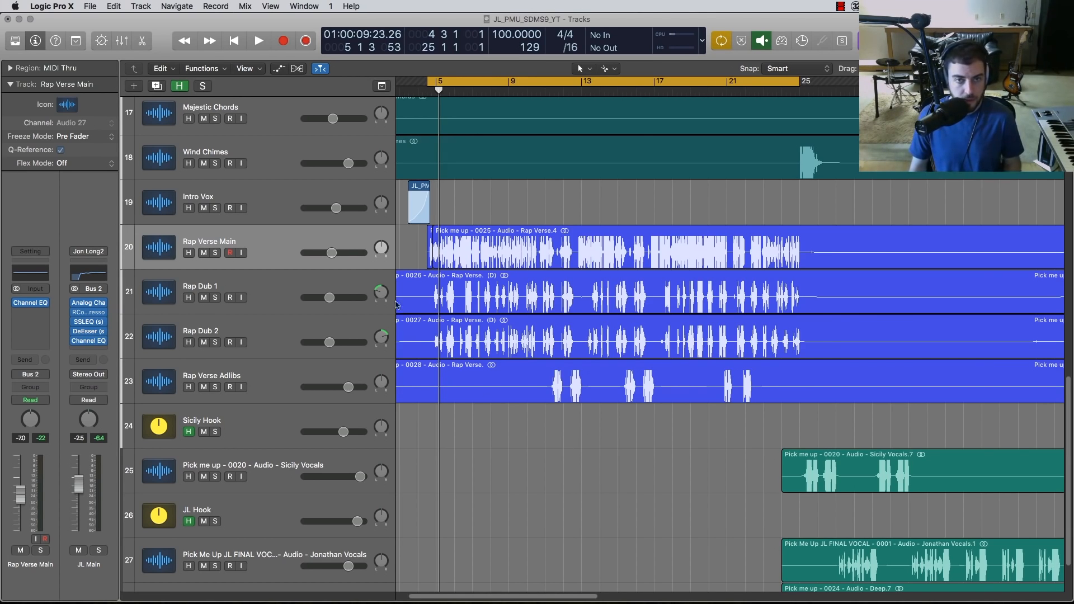
pyautogui.click(282, 200)
pyautogui.click(276, 240)
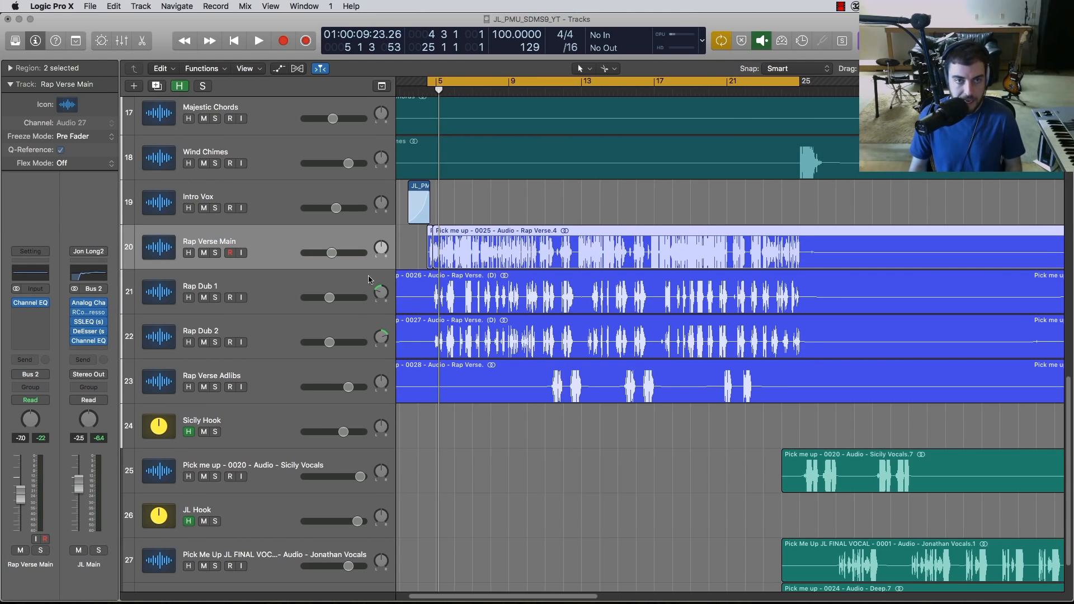
pyautogui.keyDown('shift'); pyautogui.click(282, 299); pyautogui.keyUp('shift')
pyautogui.keyDown('shift'); pyautogui.click(268, 336); pyautogui.keyUp('shift')
pyautogui.click(215, 252)
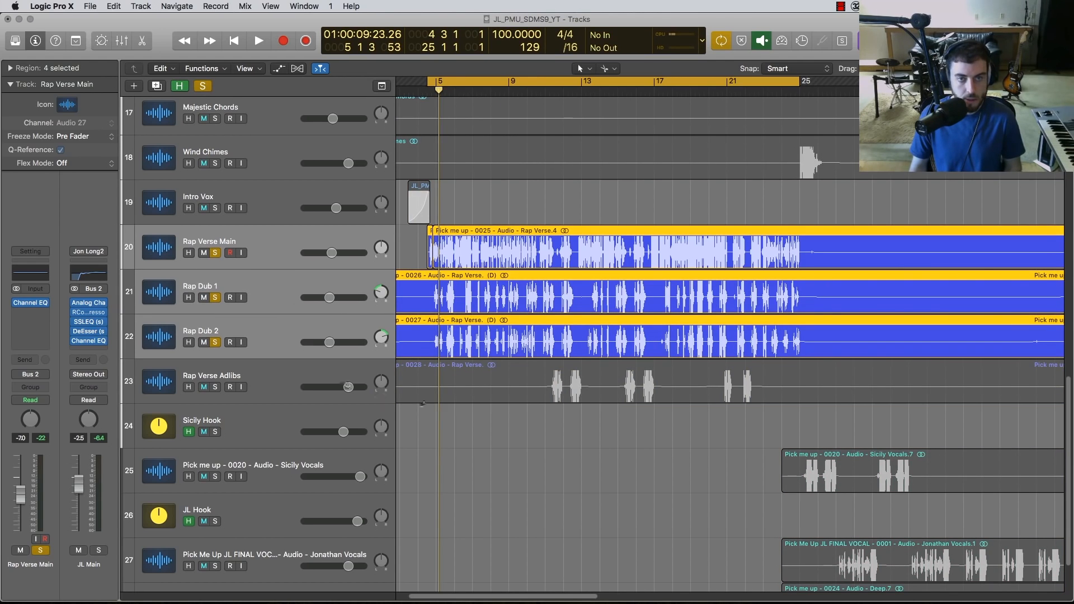
pyautogui.press('space')
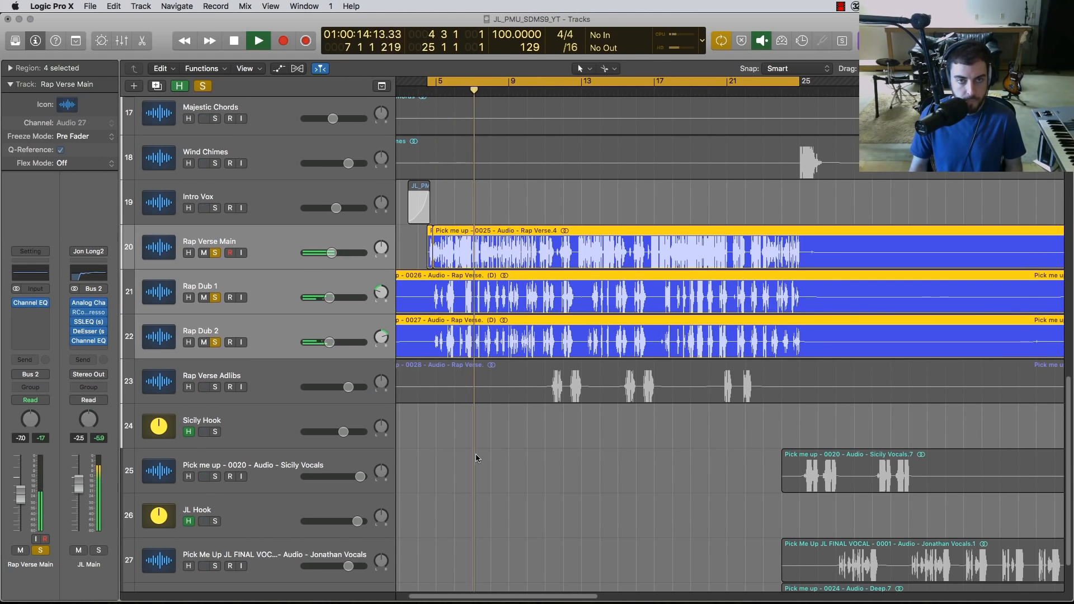
pyautogui.press('space')
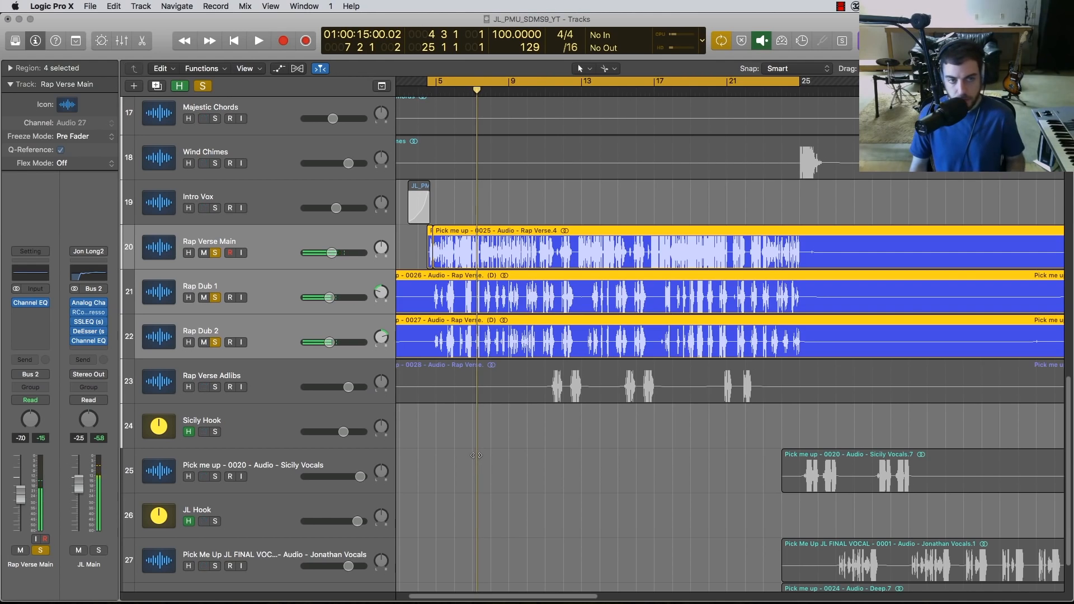
pyautogui.click(214, 253)
pyautogui.press('Return')
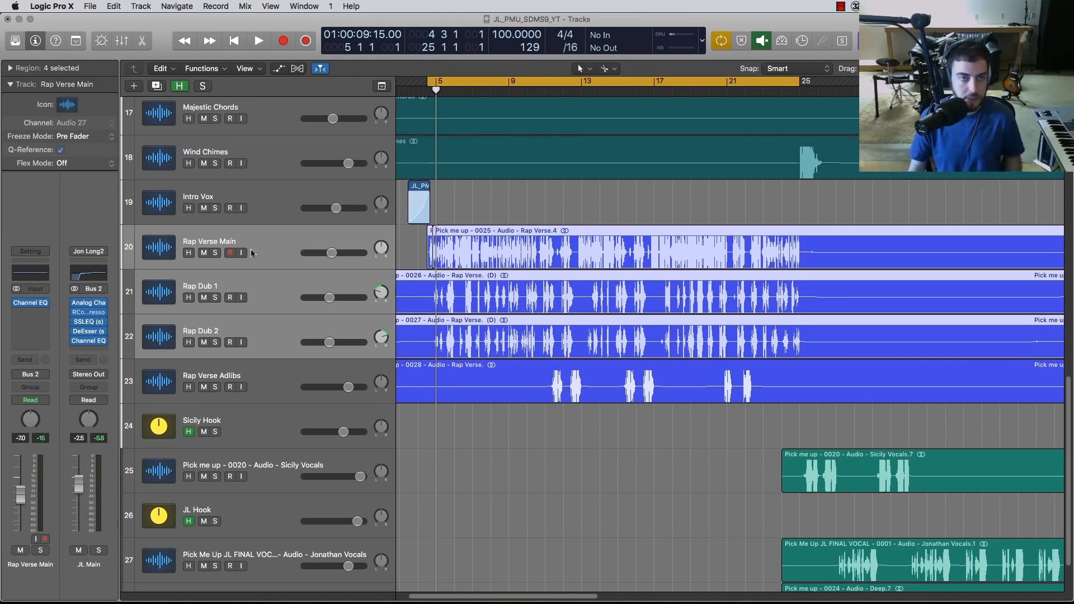
# Select only the Rap Verse Main track and add a send to Bus 20 on its JL Main output channel.
pyautogui.click(267, 250)
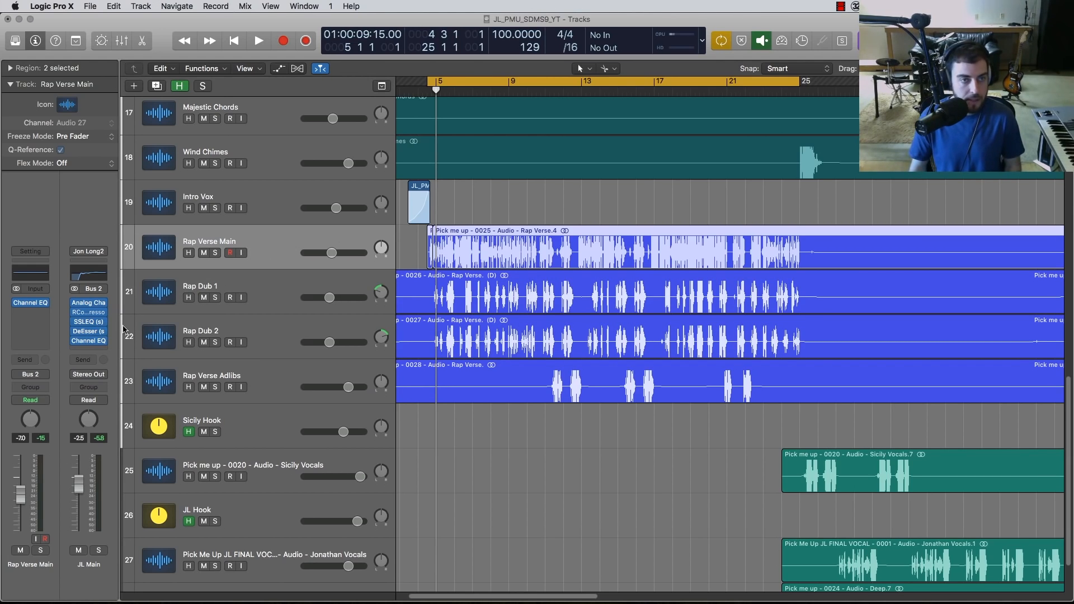
pyautogui.click(84, 360)
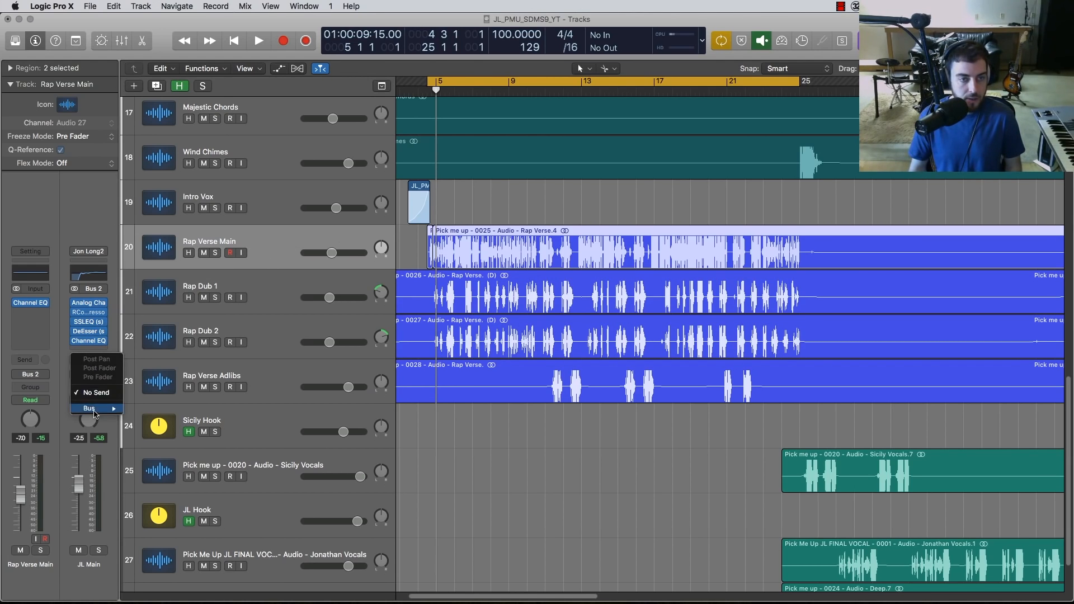
pyautogui.moveTo(95, 410)
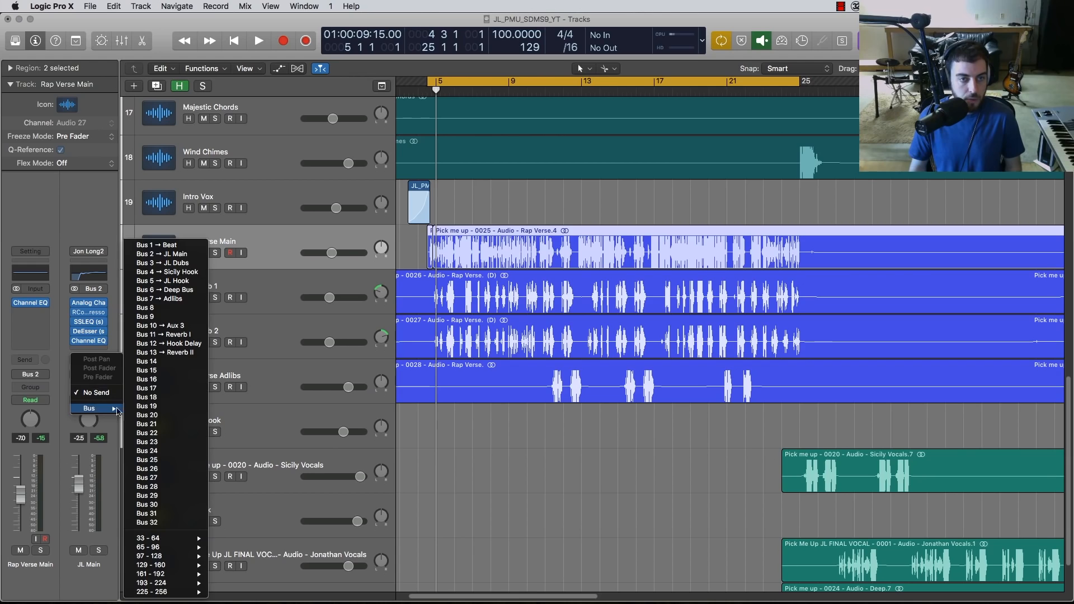
pyautogui.click(163, 415)
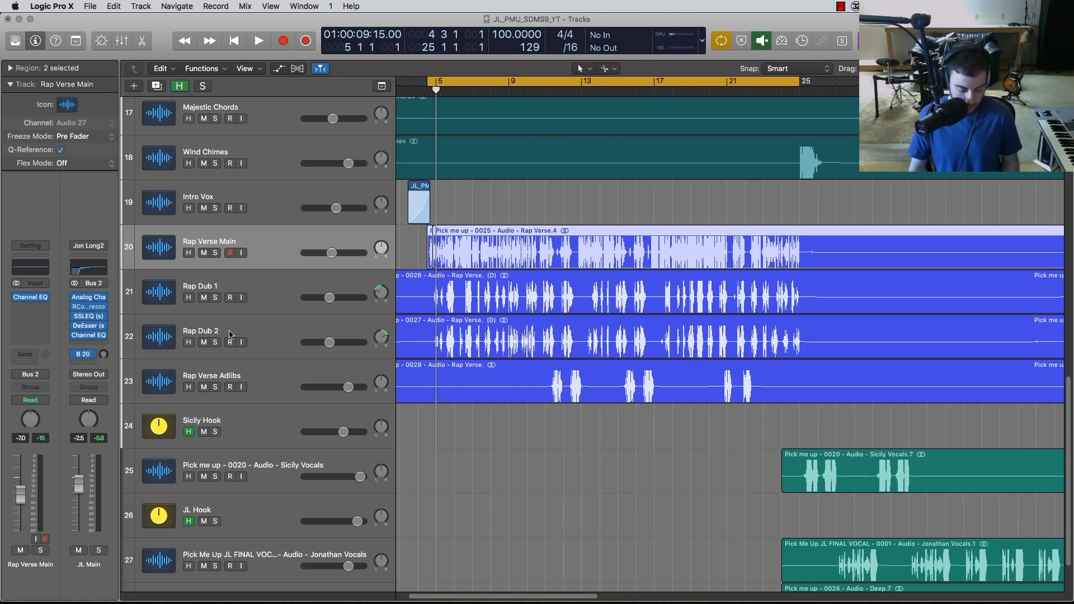
# Rename the new Bus 20 aux channel as Verse Verb in the mixer.
pyautogui.press('x')
pyautogui.doubleClick(1007, 582)
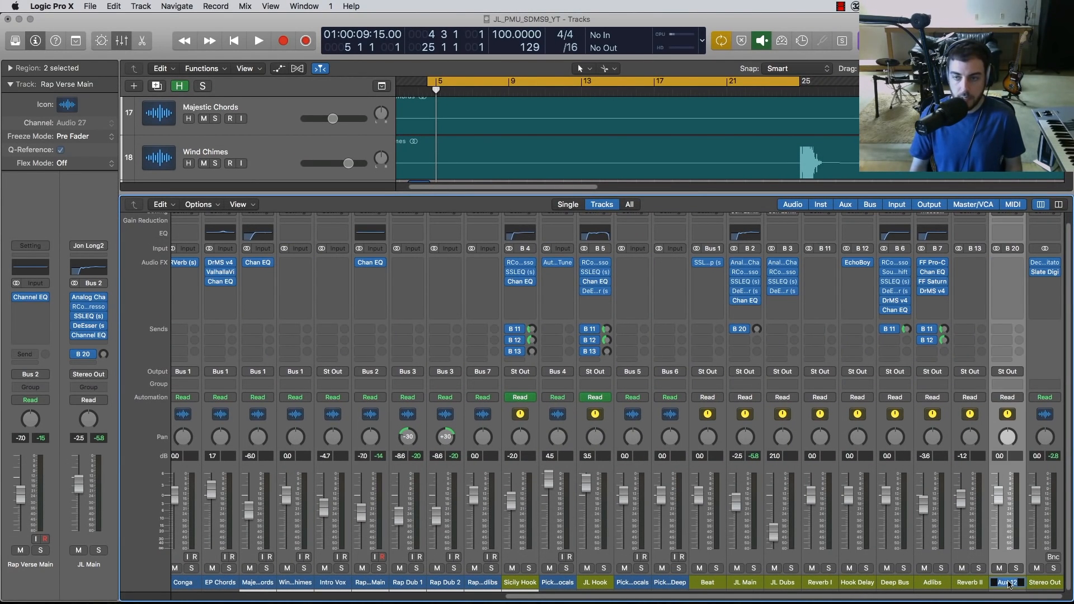
pyautogui.write('Verse Verb')
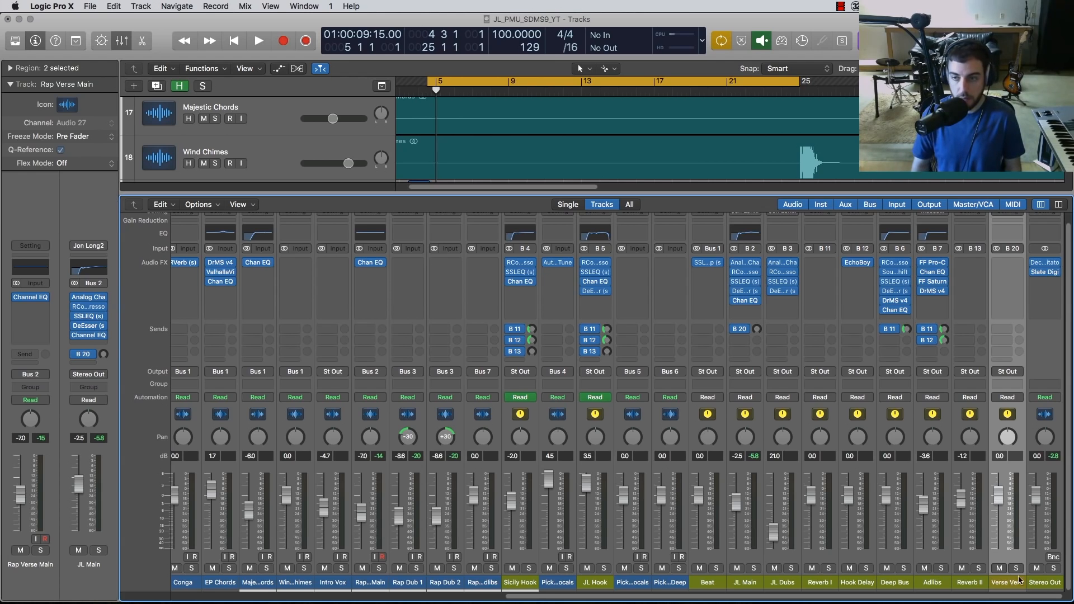
pyautogui.press('Return')
pyautogui.press('x')
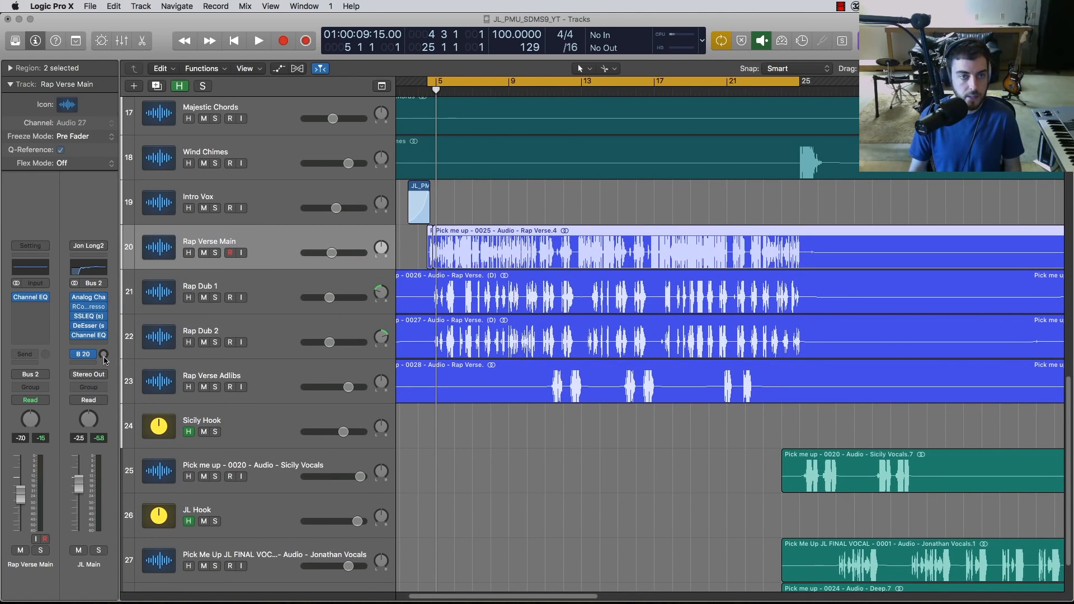
# Raise the JL Main channel's Bus 20 send level and audition it briefly with Rap Verse Main soloed.
pyautogui.click(213, 253)
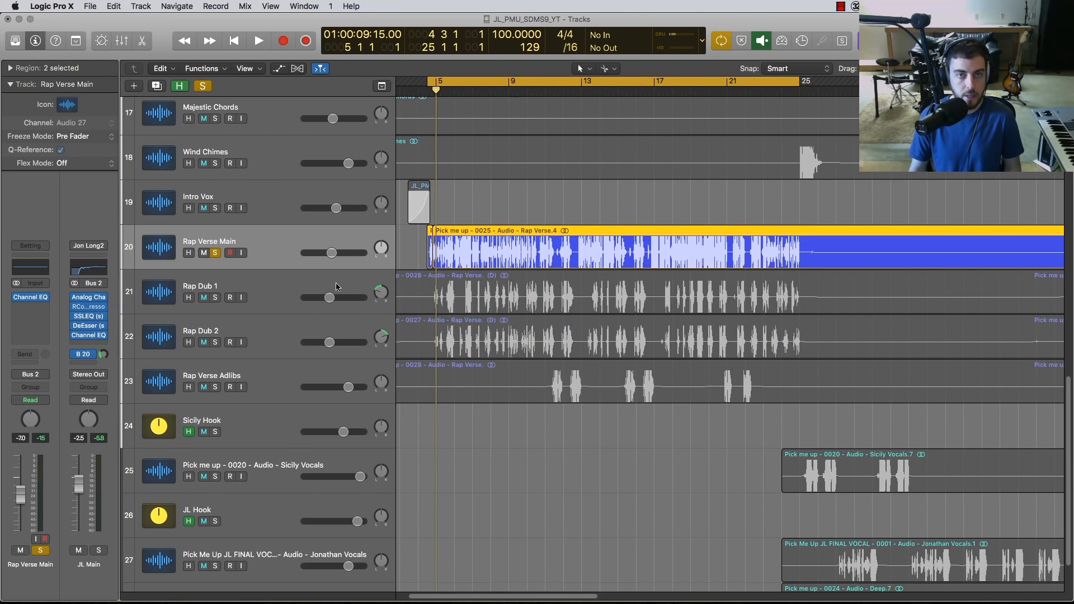
pyautogui.click(91, 355)
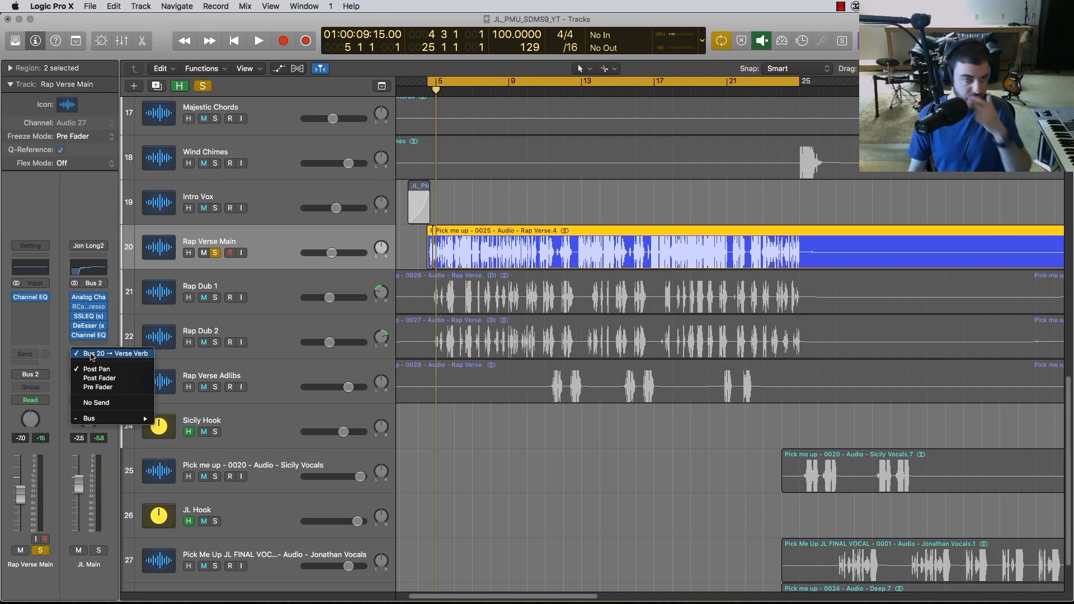
pyautogui.click(93, 352)
pyautogui.moveTo(103, 355); pyautogui.dragTo(103, 354)
pyautogui.press('space')
pyautogui.press('space')
# Insert Valhalla DSP's ValhallaVintageVerb on the Verse Verb channel and move its window clear of the JL Main channel strip.
pyautogui.press('x')
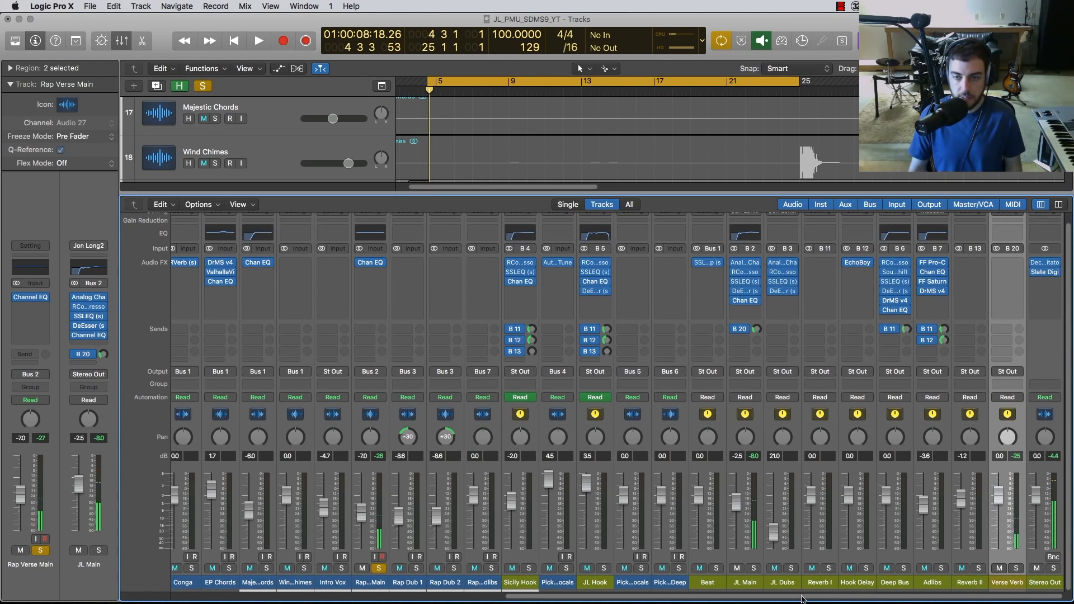
pyautogui.click(1017, 263)
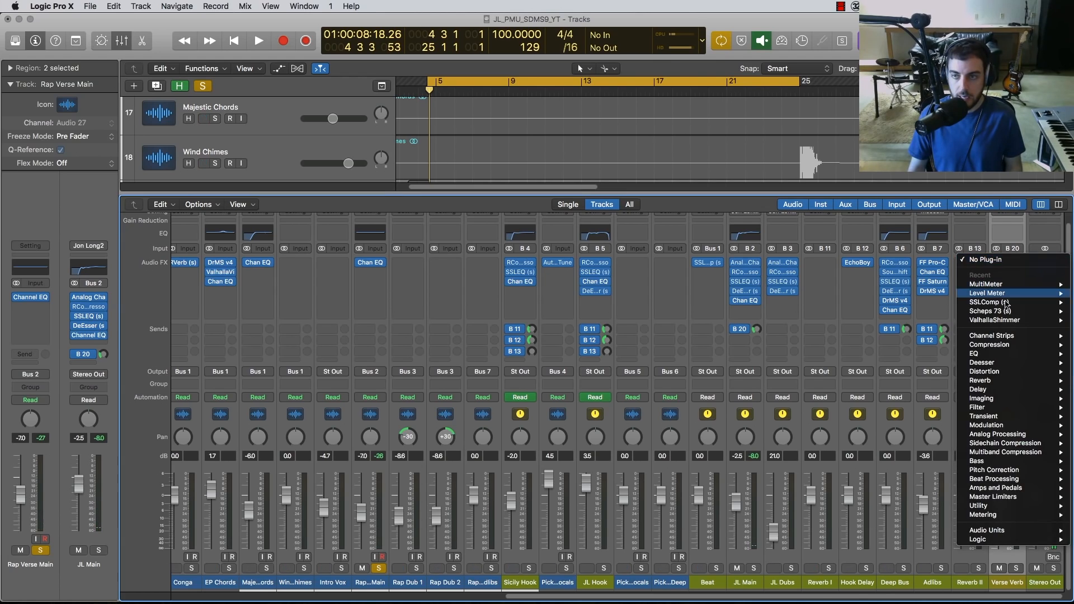
pyautogui.moveTo(1010, 537)
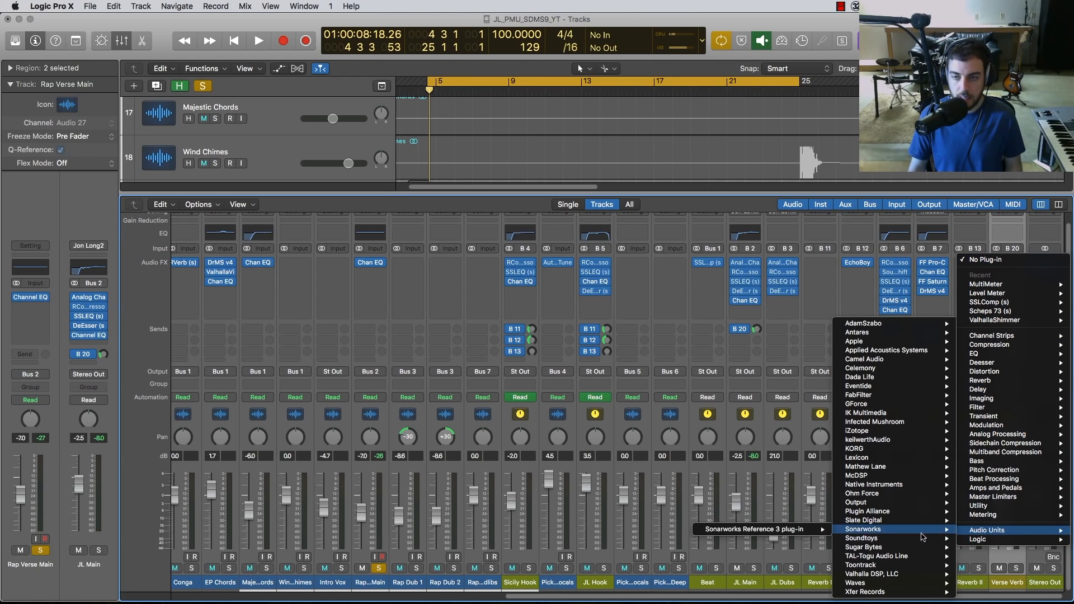
pyautogui.moveTo(895, 574)
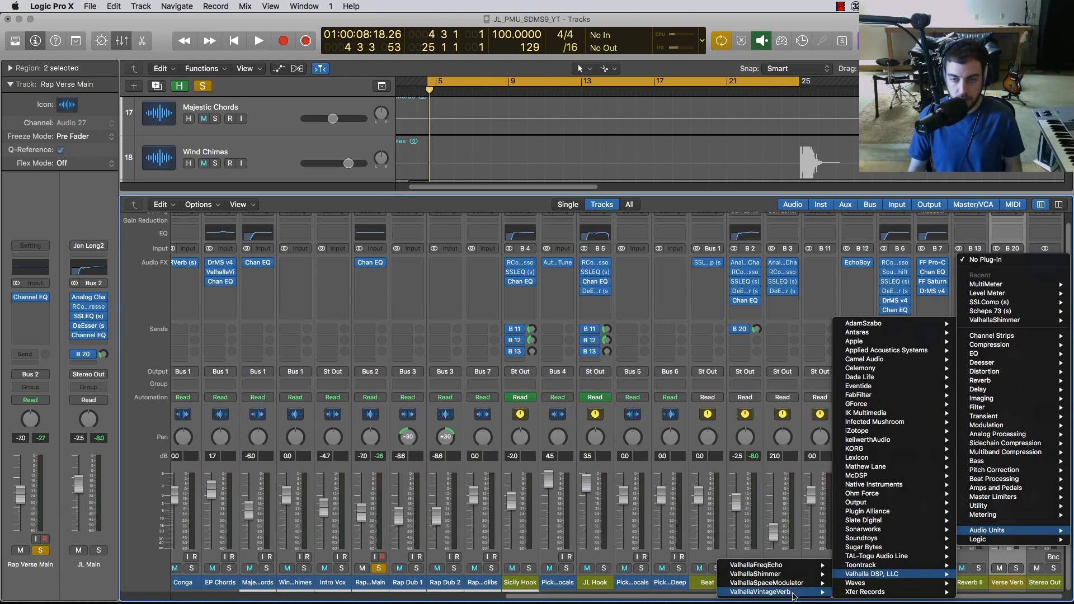
pyautogui.click(772, 592)
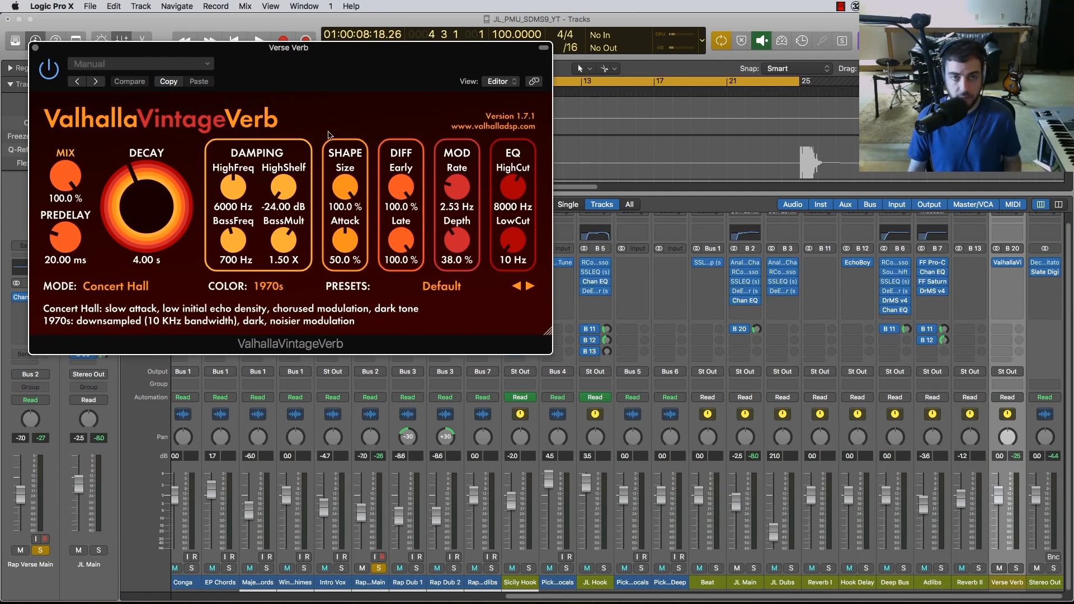
pyautogui.moveTo(291, 47); pyautogui.dragTo(573, 255)
pyautogui.press('x')
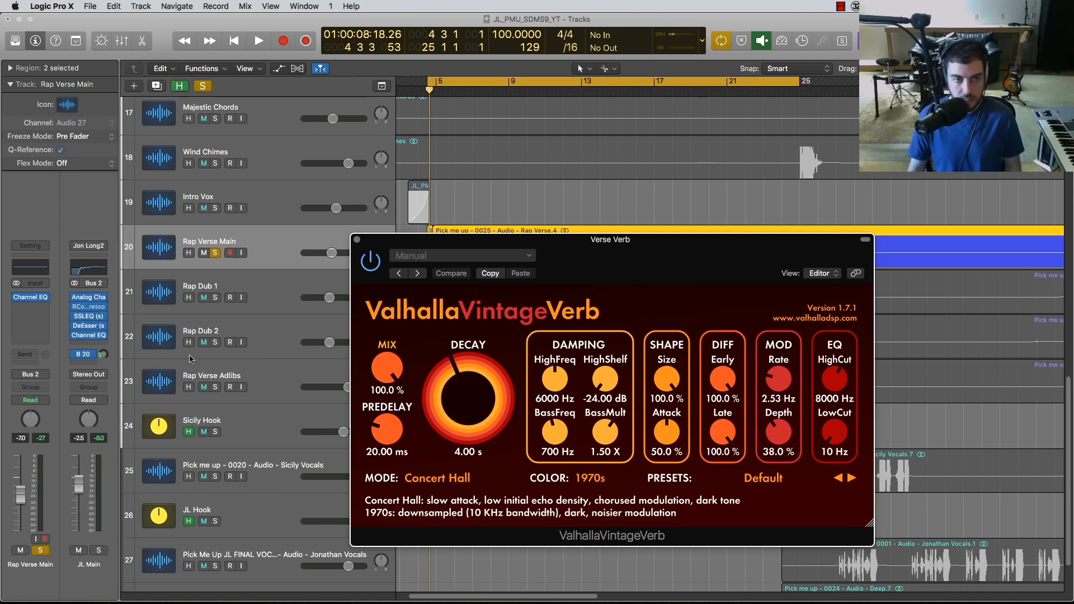
# Set the JL Main channel's Bus 20 send to -9.0 dB and reposition the reverb window higher over the tracks.
pyautogui.click(104, 358)
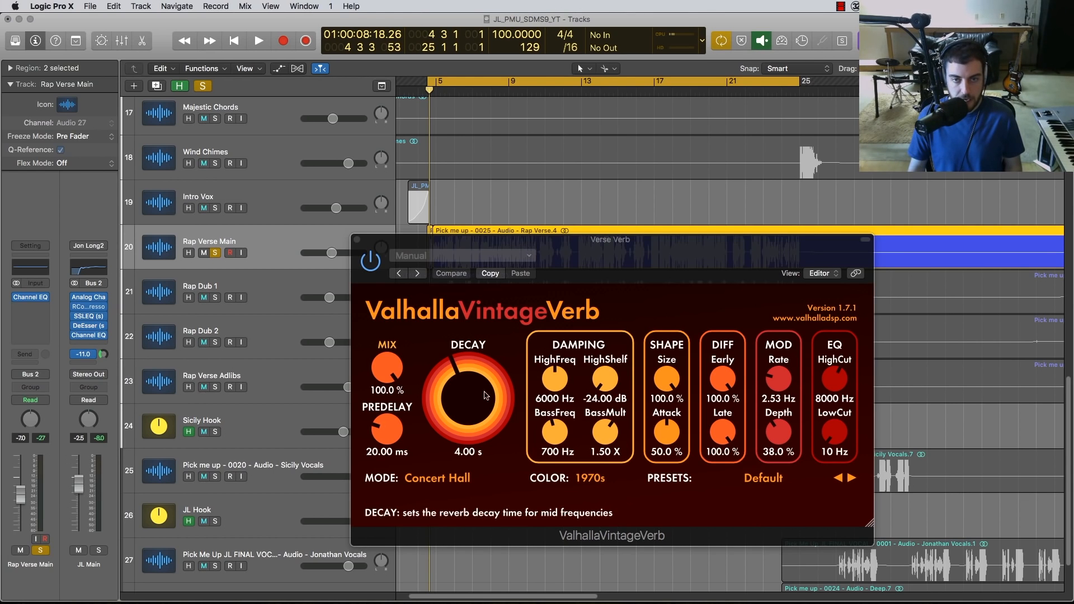
pyautogui.moveTo(486, 239); pyautogui.dragTo(476, 186)
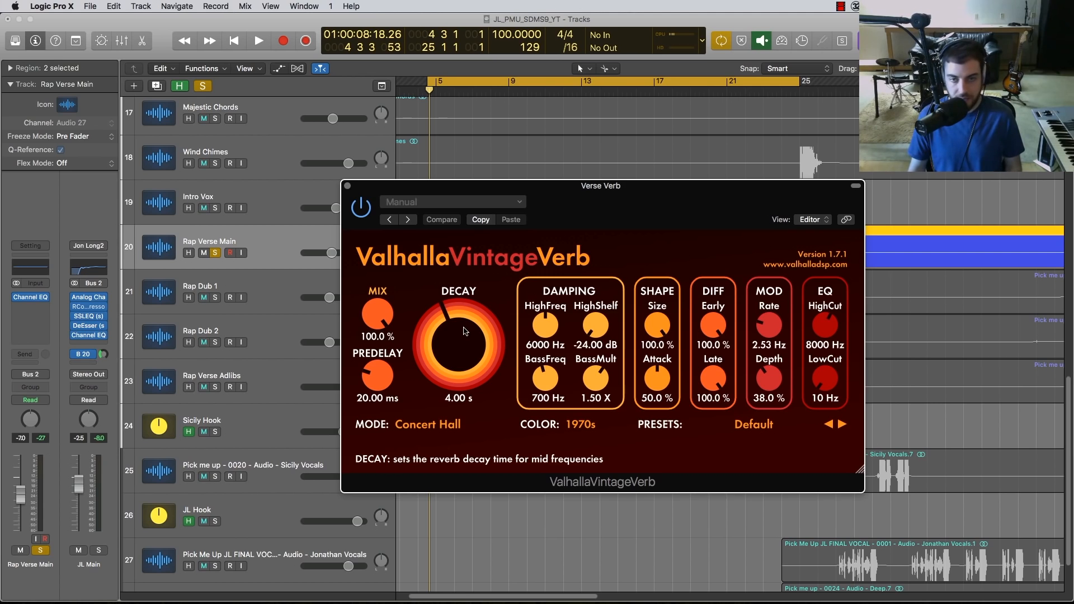
pyautogui.click(106, 354)
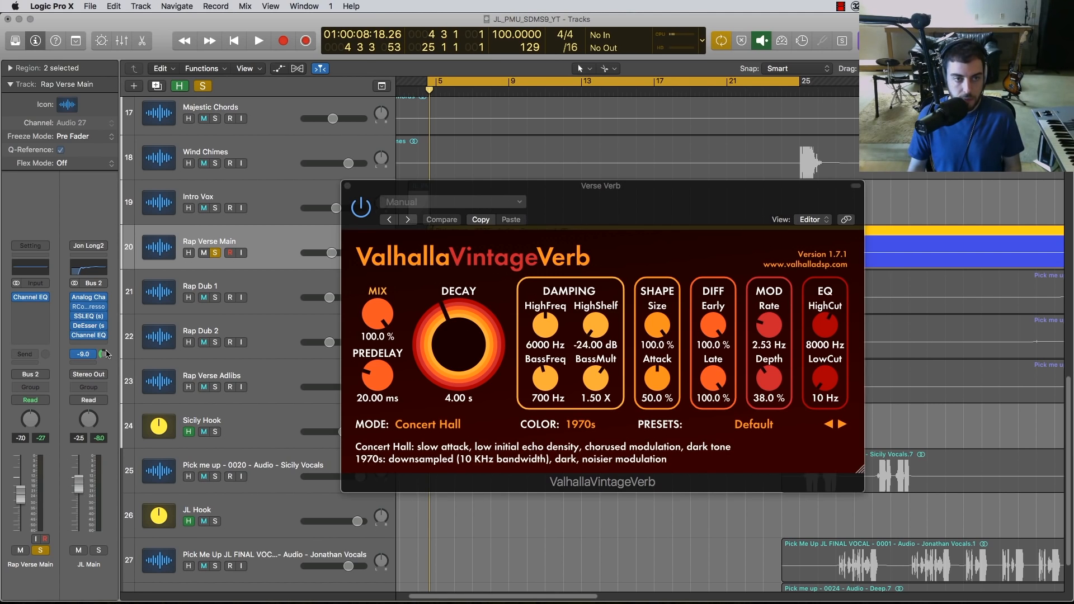
# Audition the reverb on the soloed Rap Verse Main track, unsoloing it during playback to hear the full mix.
pyautogui.press('space')
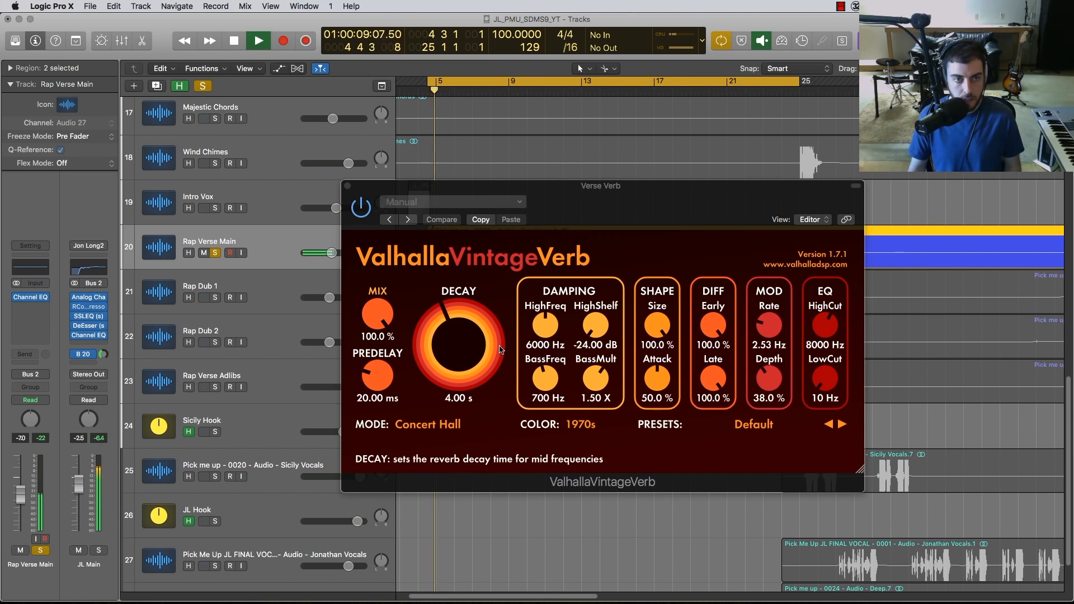
pyautogui.click(215, 254)
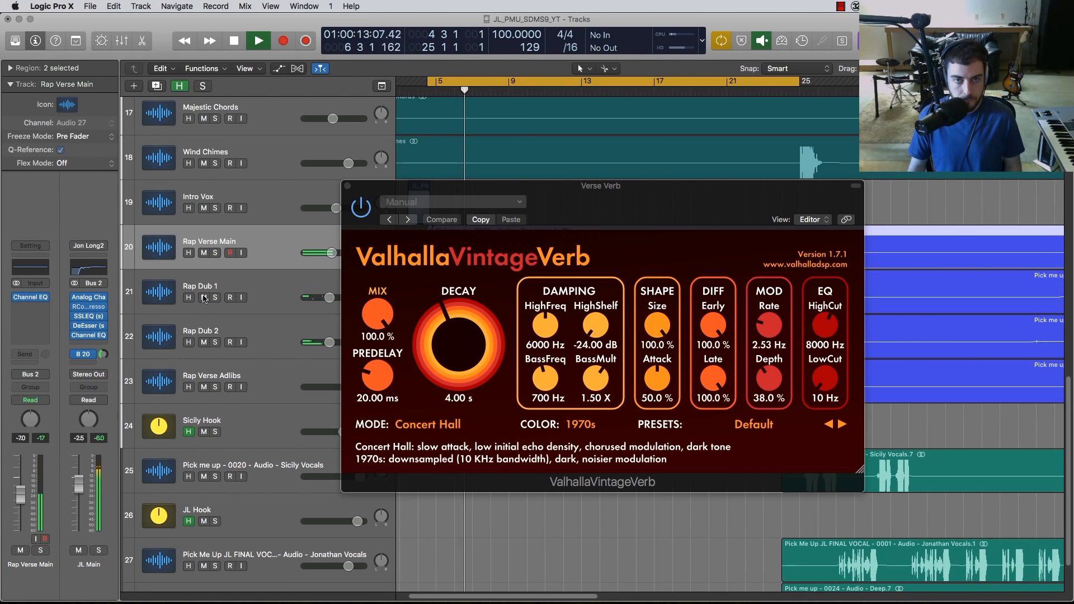
pyautogui.press('space')
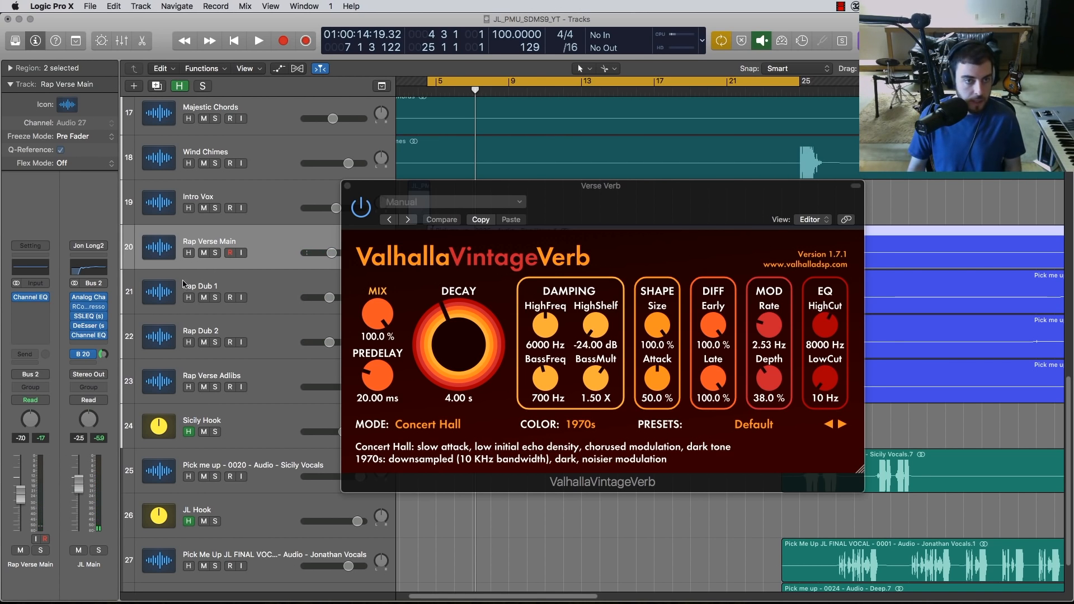
# Show the mixer, move the reverb window aside and close it, and add a Channel EQ after ValhallaVintageVerb on the Verse Verb channel.
pyautogui.press('x')
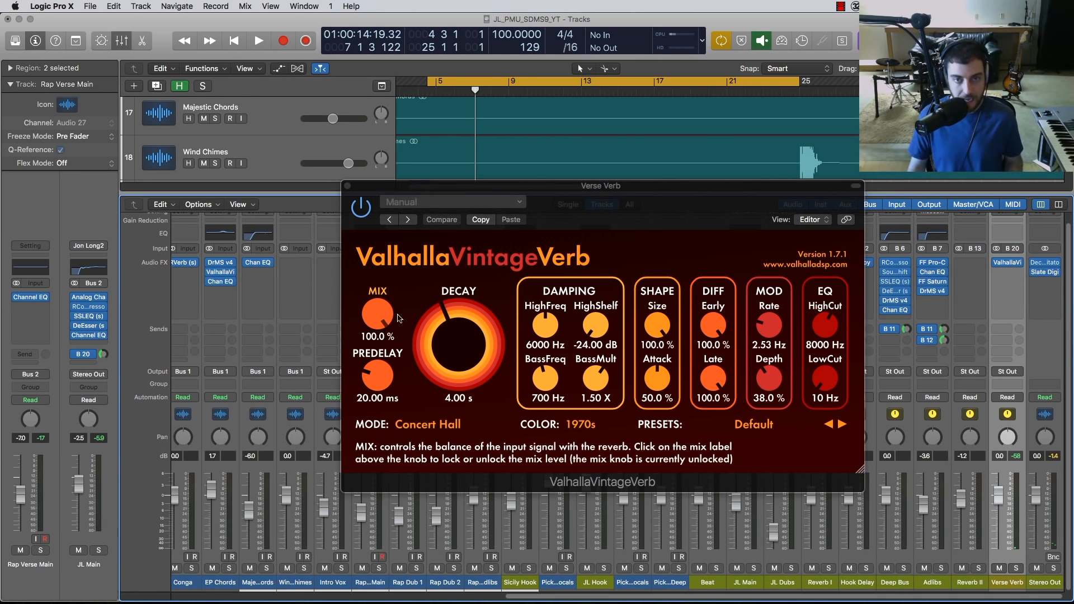
pyautogui.moveTo(1009, 266)
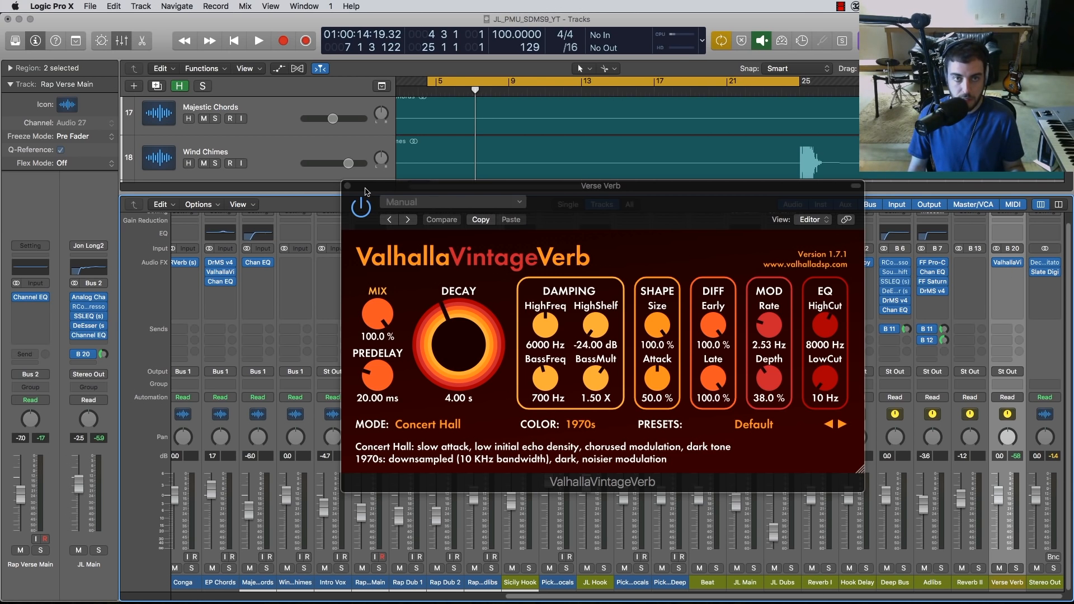
pyautogui.moveTo(366, 192); pyautogui.dragTo(370, 233)
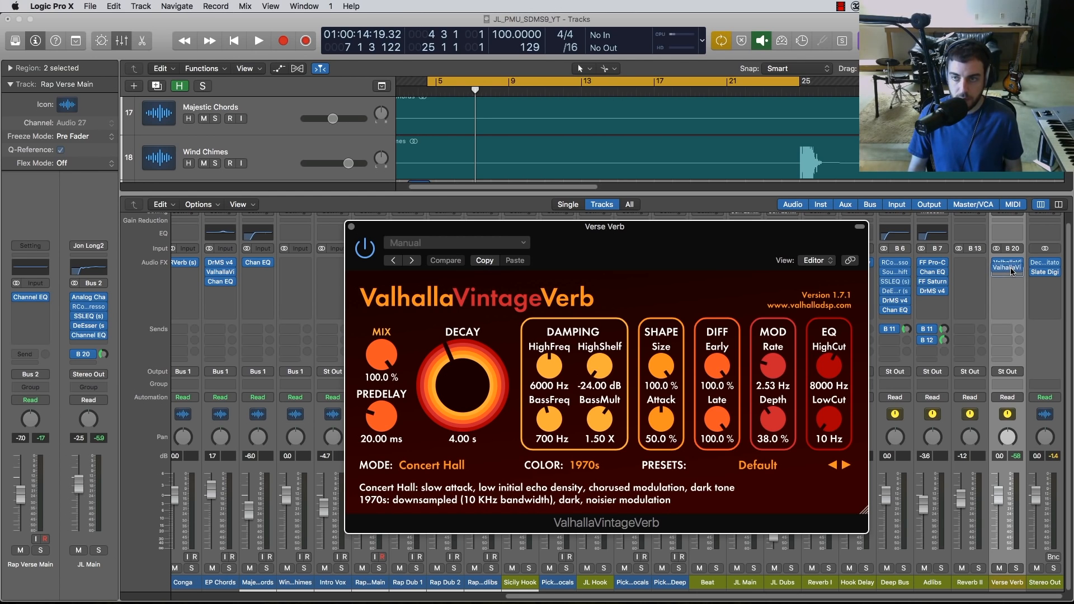
pyautogui.moveTo(1011, 273); pyautogui.dragTo(1011, 273)
pyautogui.press('super+w')
pyautogui.click(1008, 233)
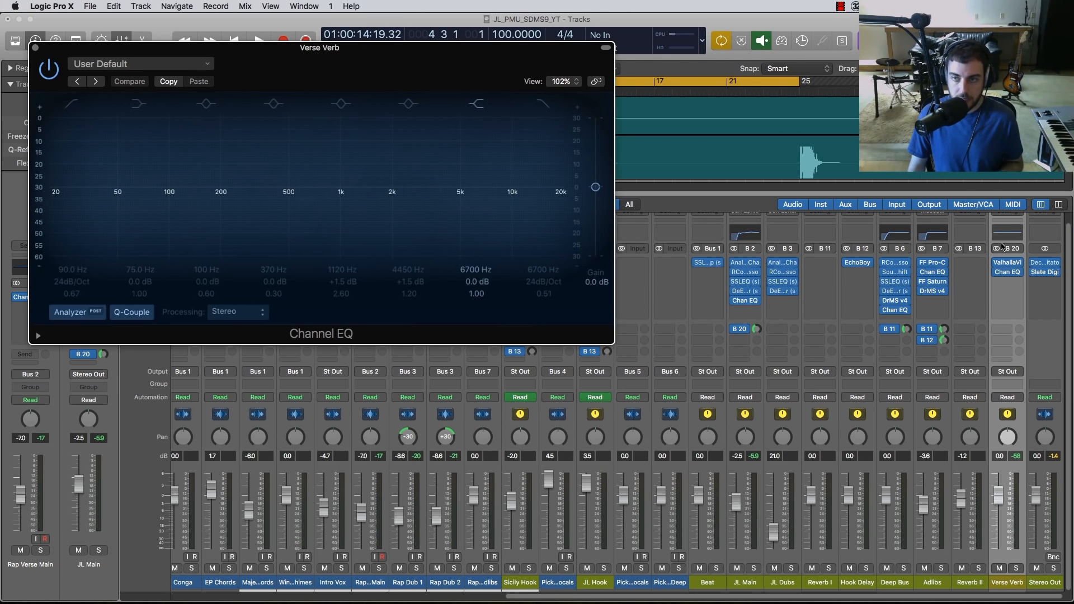
# Filter the Verse Verb Channel EQ with a low cut at 500 Hz, 48 dB/Oct, and a high cut at 5000 Hz, 24 dB/Oct.
pyautogui.click(72, 104)
pyautogui.moveTo(147, 224); pyautogui.dragTo(264, 225)
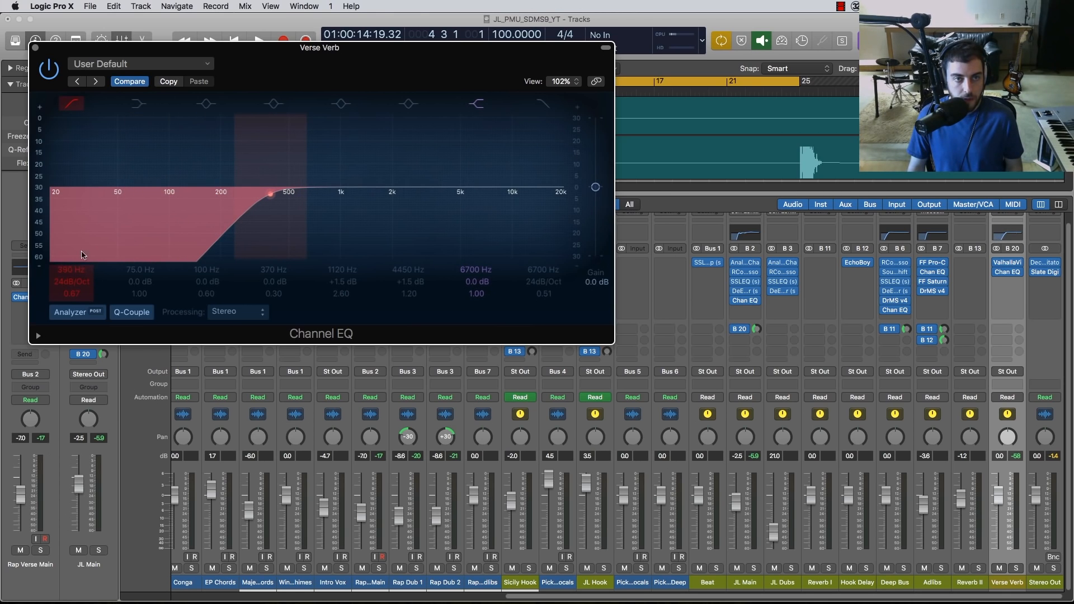
pyautogui.scroll(2, 66, 284)
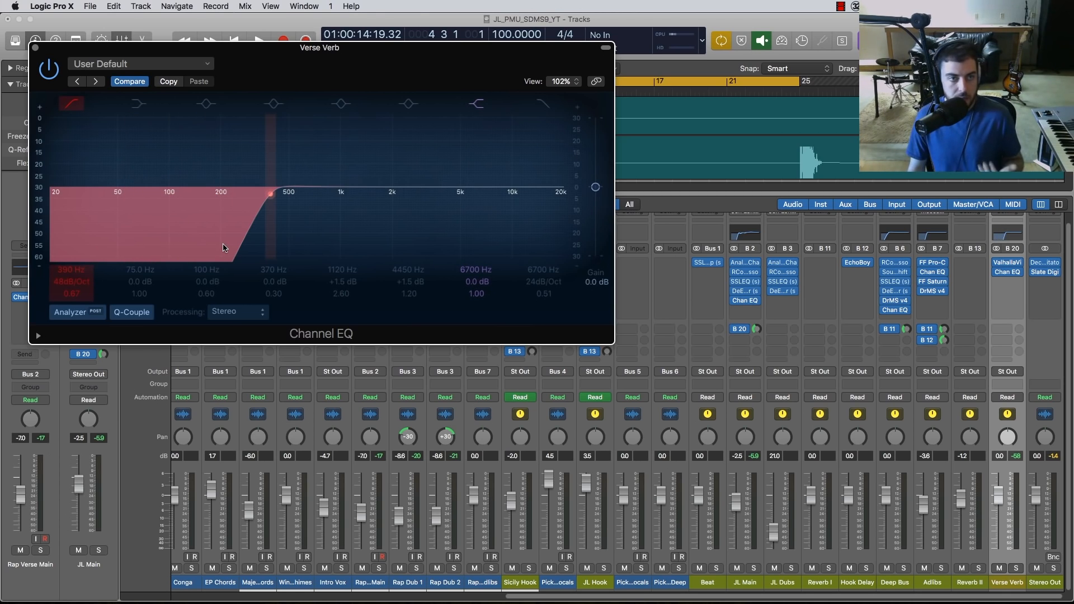
pyautogui.scroll(-3, 70, 281)
pyautogui.scroll(3, 72, 282)
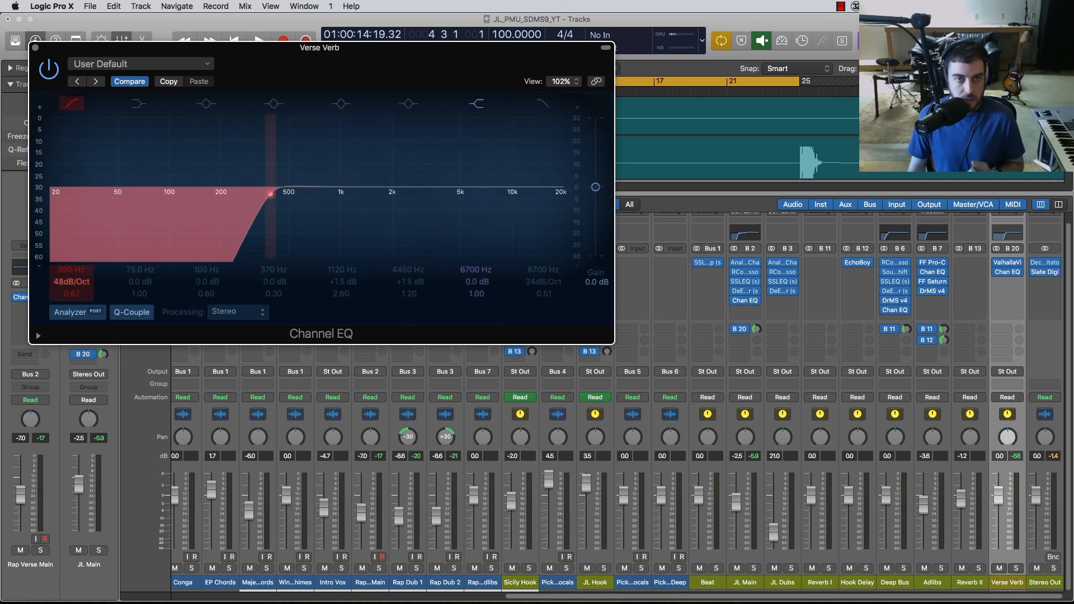
pyautogui.moveTo(252, 227); pyautogui.dragTo(284, 232)
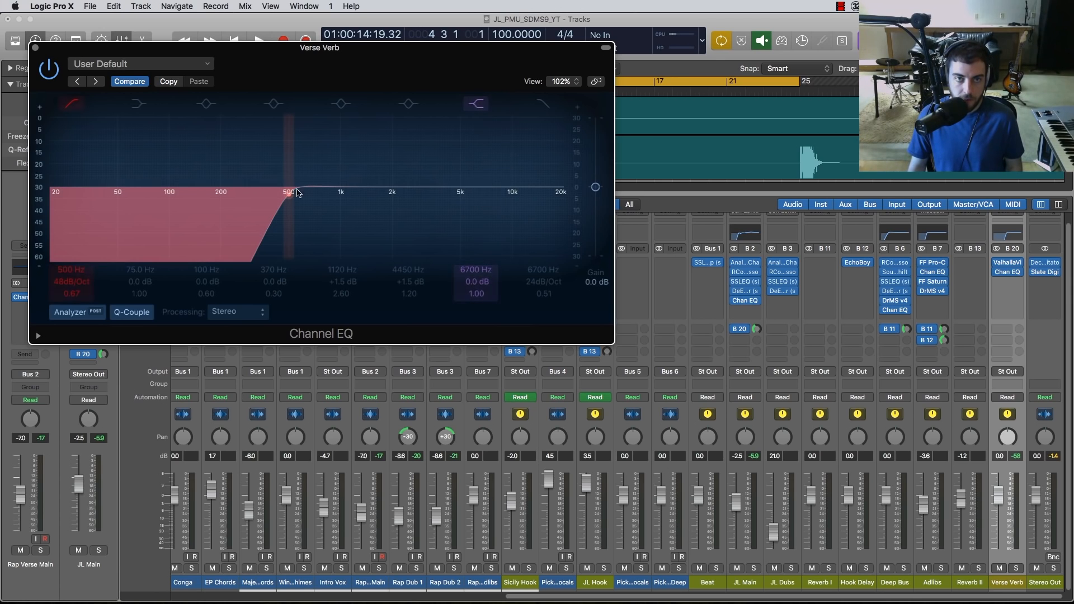
pyautogui.click(551, 104)
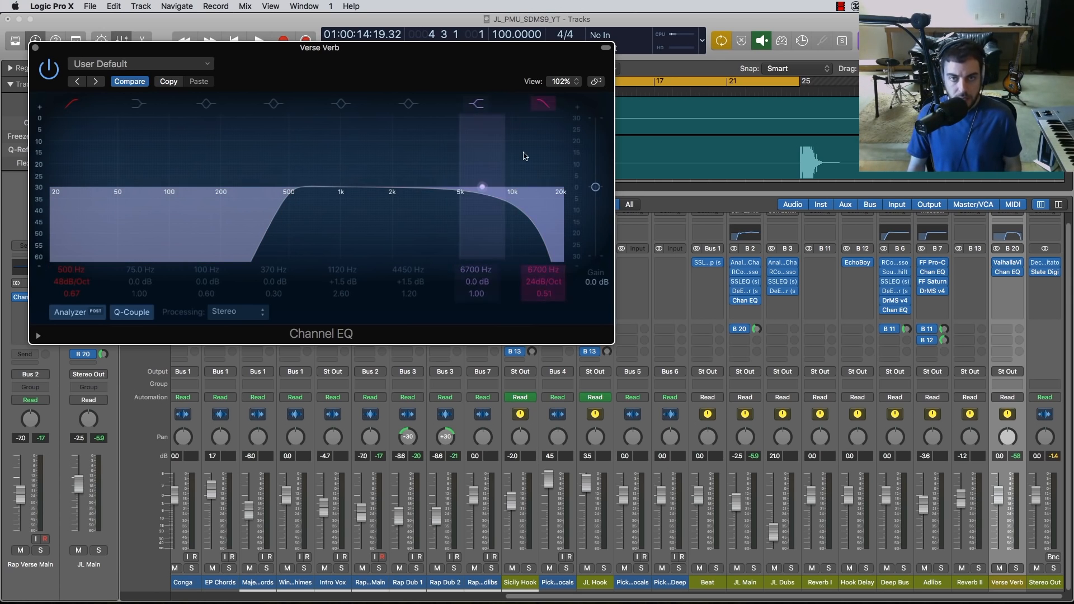
pyautogui.moveTo(479, 220)
pyautogui.mouseDown()
pyautogui.moveTo(496, 223)
pyautogui.moveTo(442, 226)
pyautogui.moveTo(487, 226)
pyautogui.moveTo(463, 226)
pyautogui.mouseUp()
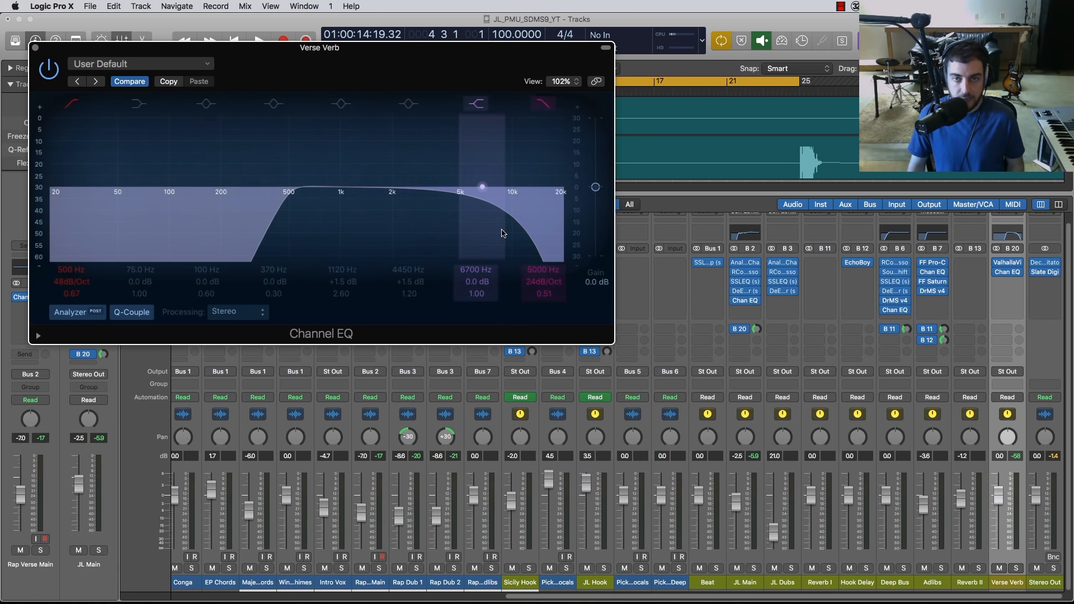
# Hide the mixer, solo Rap Verse Main and play the filtered reverb, moving the Channel EQ window aside and closing it during playback.
pyautogui.press('x')
pyautogui.moveTo(51, 46); pyautogui.dragTo(446, 171)
pyautogui.click(215, 252)
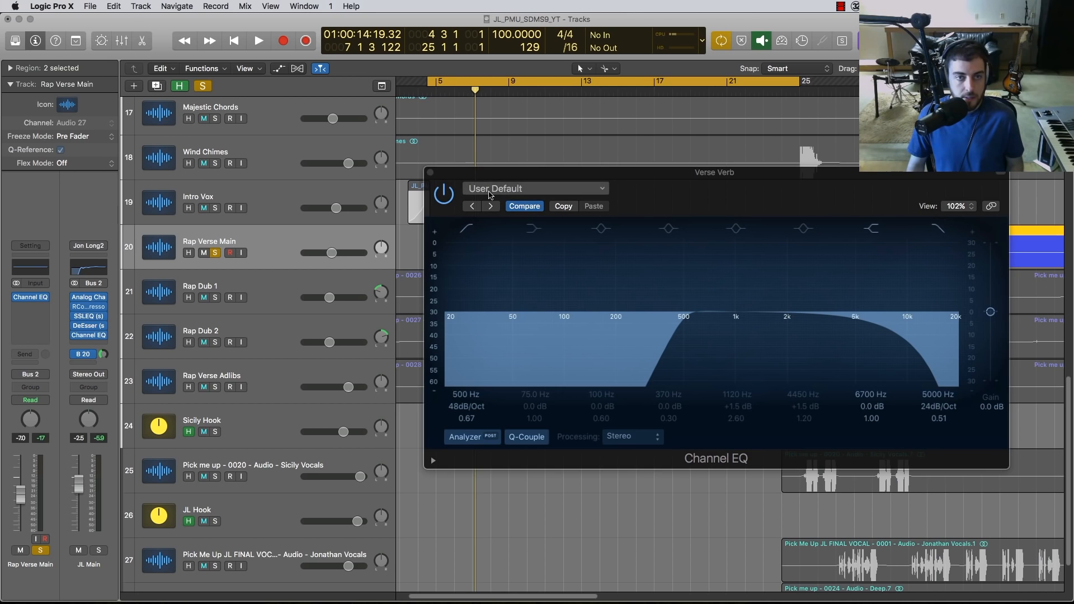
pyautogui.press('space')
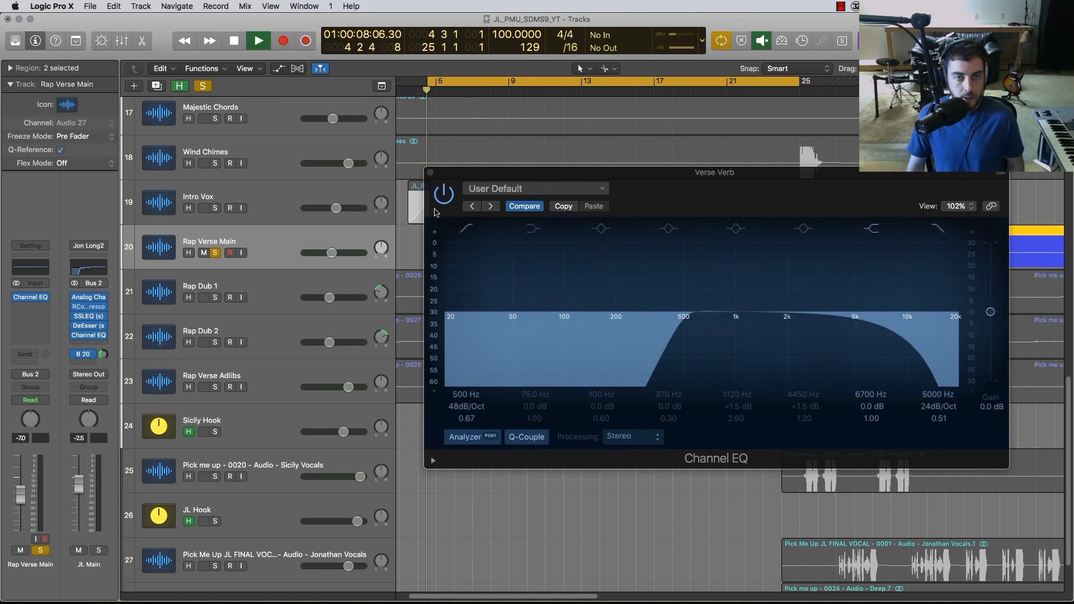
pyautogui.moveTo(462, 173); pyautogui.dragTo(244, 175)
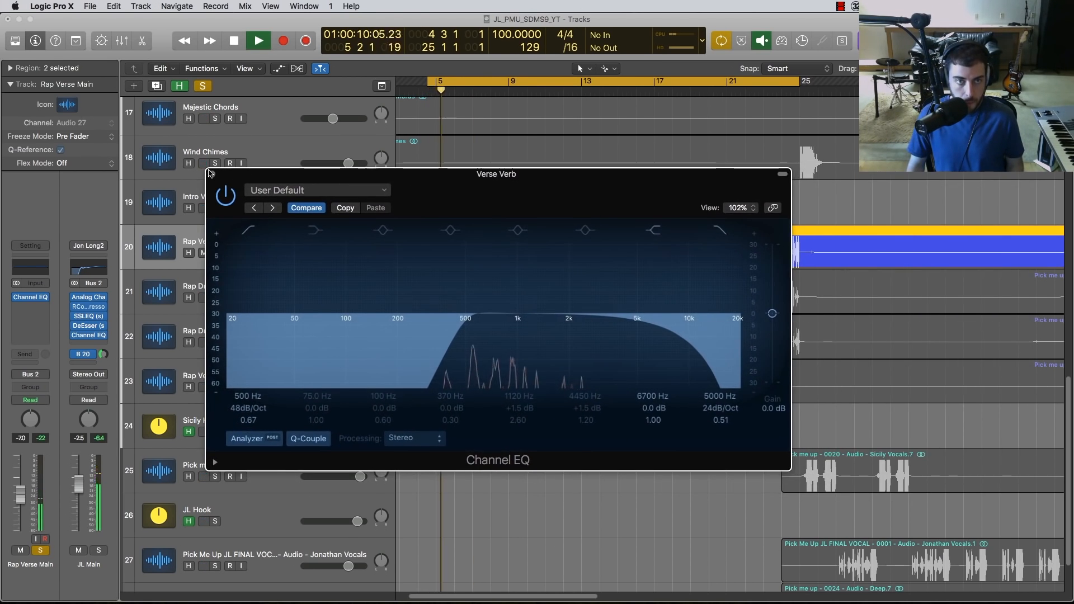
pyautogui.click(213, 175)
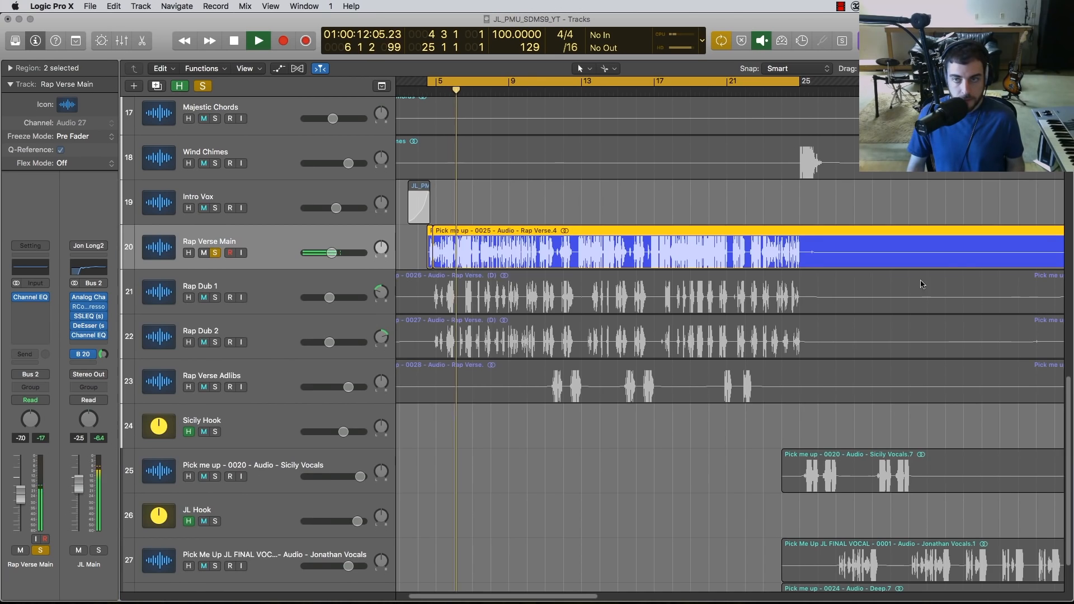
# Compare the Verse Verb reverb with its Channel EQ bypassed and active in the mixer while playing the soloed rap vocal.
pyautogui.press('x')
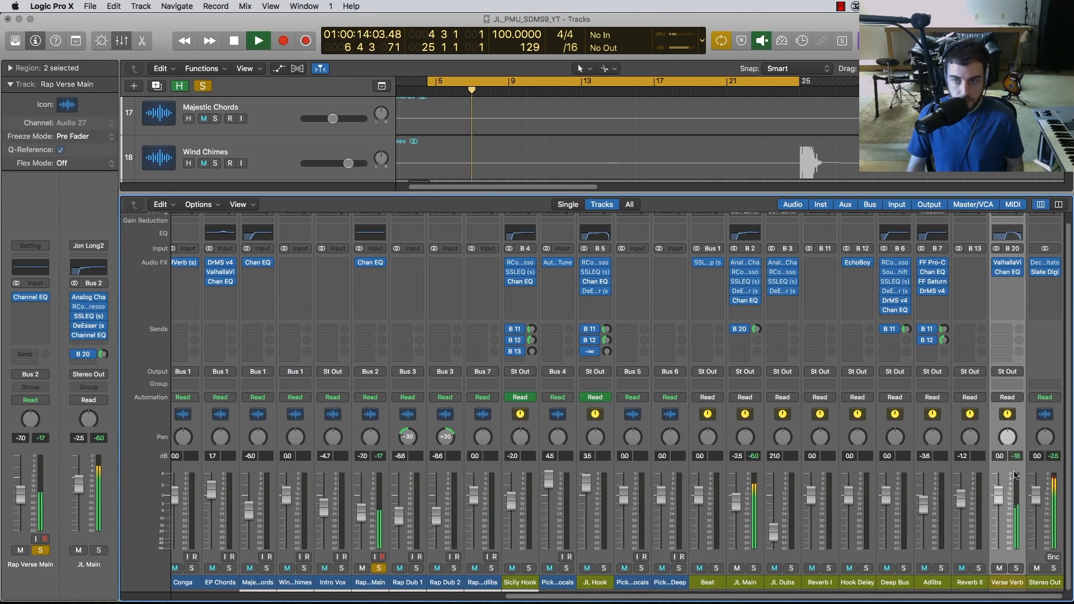
pyautogui.click(999, 273)
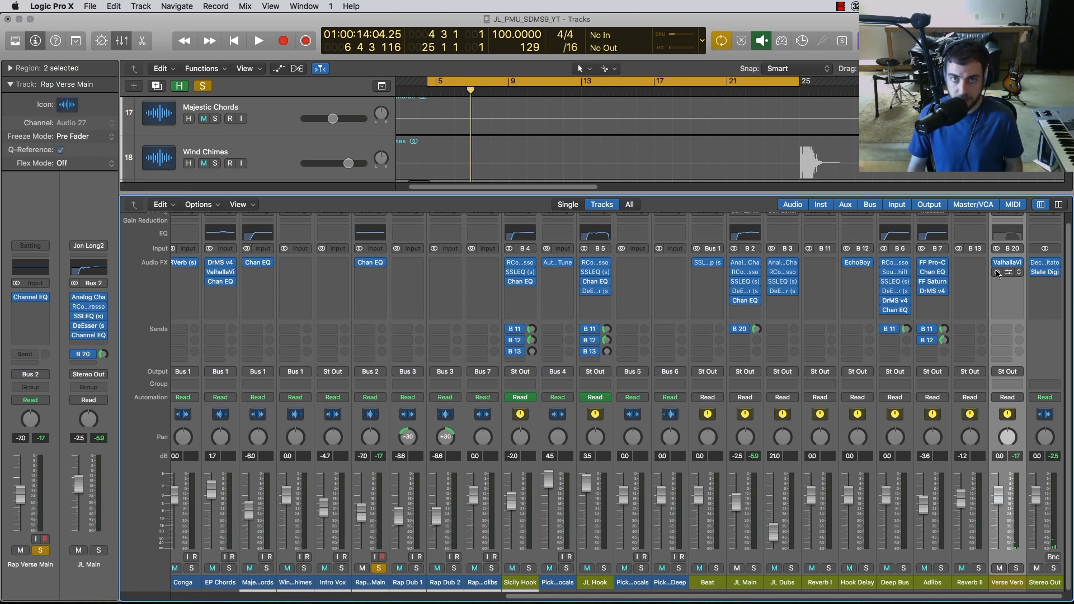
pyautogui.press('space')
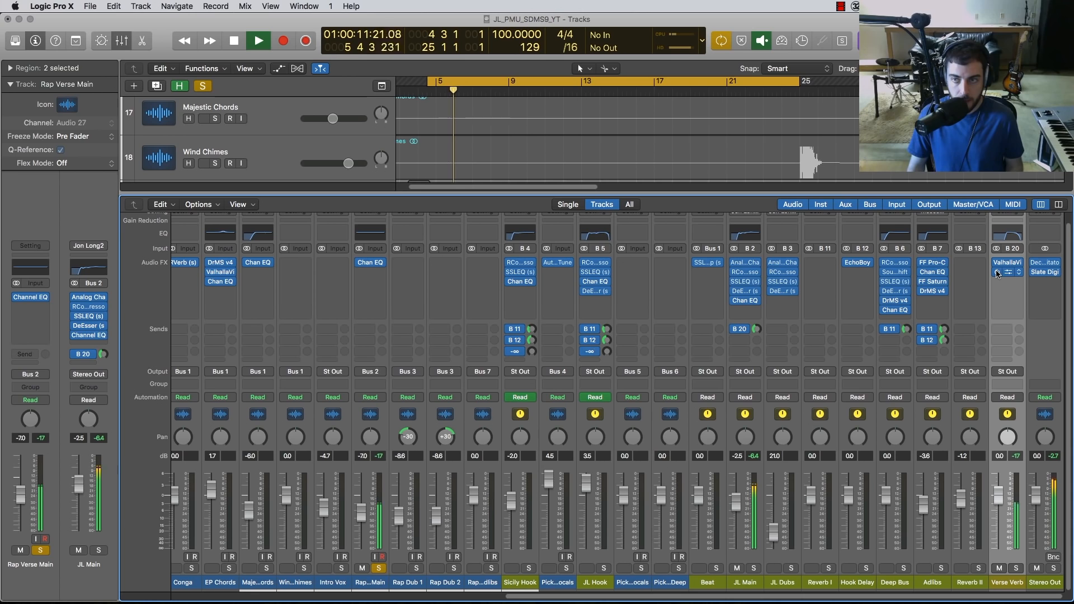
pyautogui.press('space')
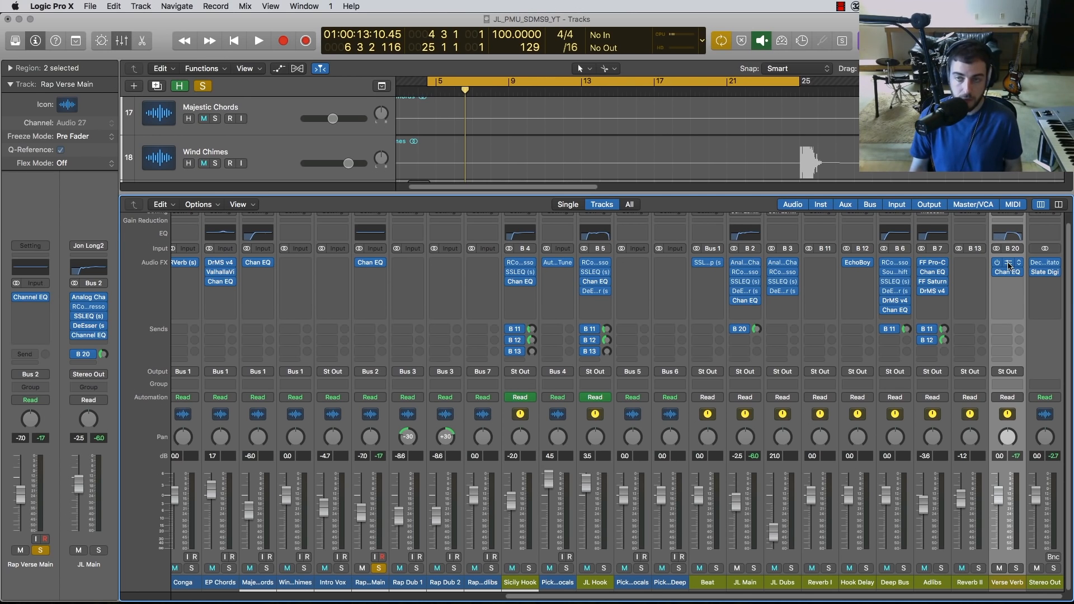
# Reopen ValhallaVintageVerb on Verse Verb and set its decay to 0.88 s, EQ low cut to 520 Hz and high cut to 5980 Hz.
pyautogui.click(1010, 265)
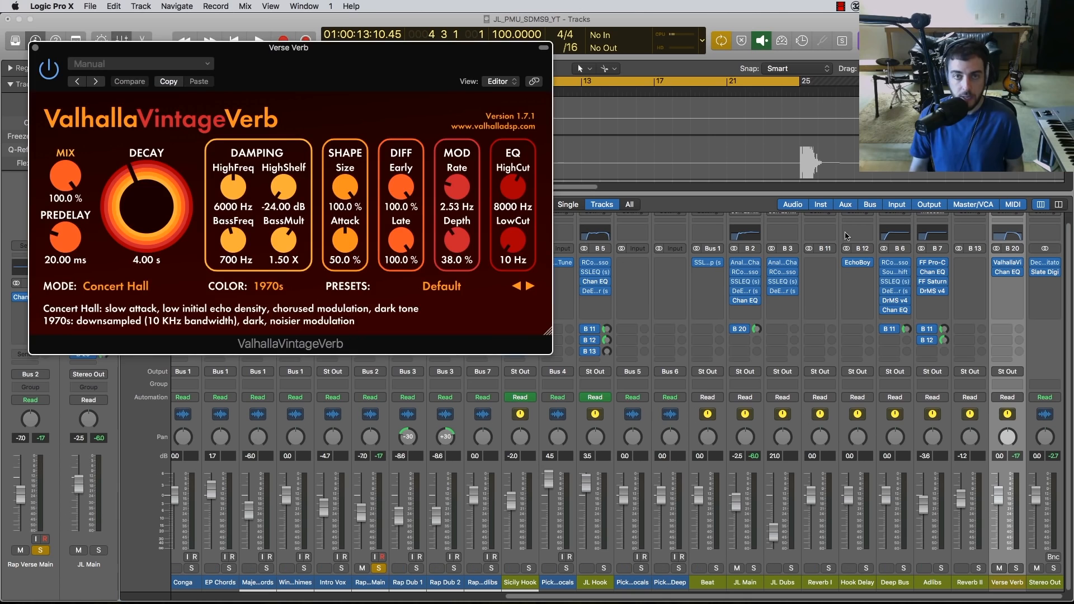
pyautogui.moveTo(243, 50); pyautogui.dragTo(519, 119)
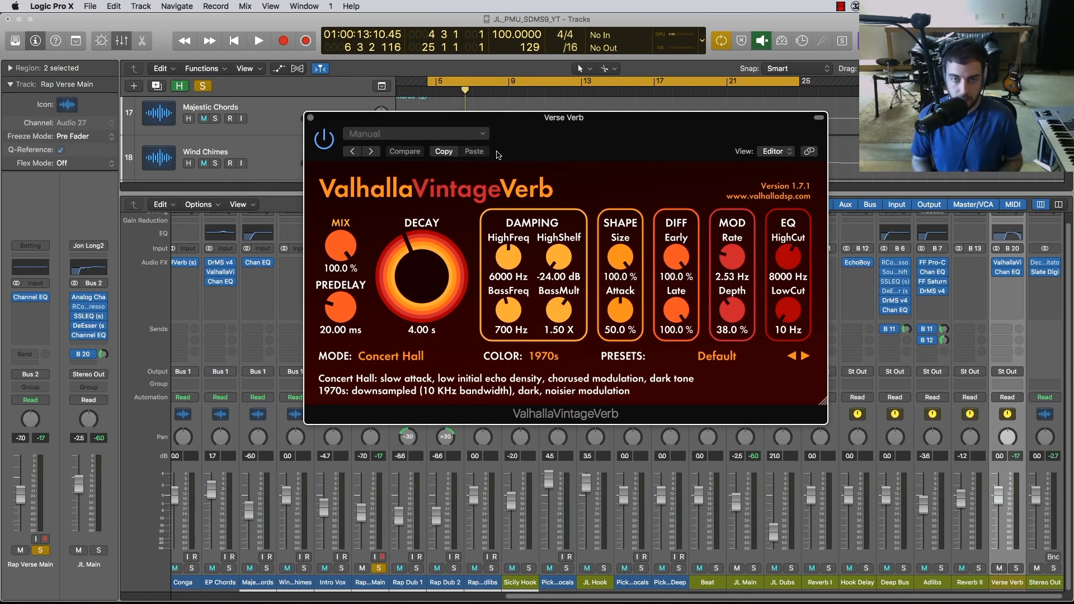
pyautogui.moveTo(412, 254); pyautogui.dragTo(412, 287)
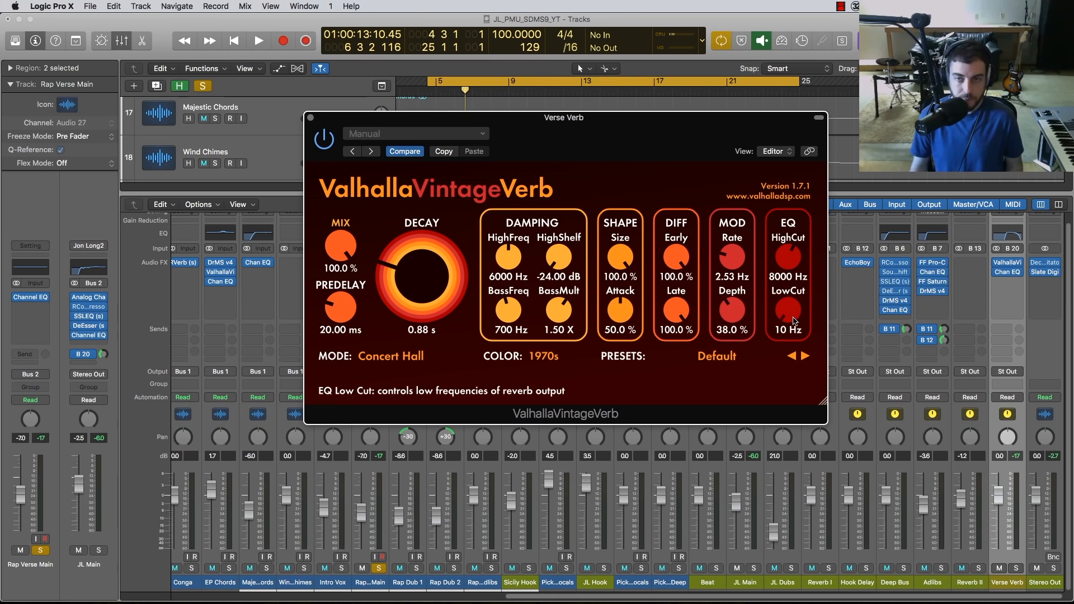
pyautogui.moveTo(795, 321)
pyautogui.mouseDown()
pyautogui.moveTo(797, 270)
pyautogui.moveTo(785, 309)
pyautogui.mouseUp()
pyautogui.moveTo(786, 262)
pyautogui.mouseDown()
pyautogui.moveTo(785, 275)
pyautogui.moveTo(788, 259)
pyautogui.mouseUp()
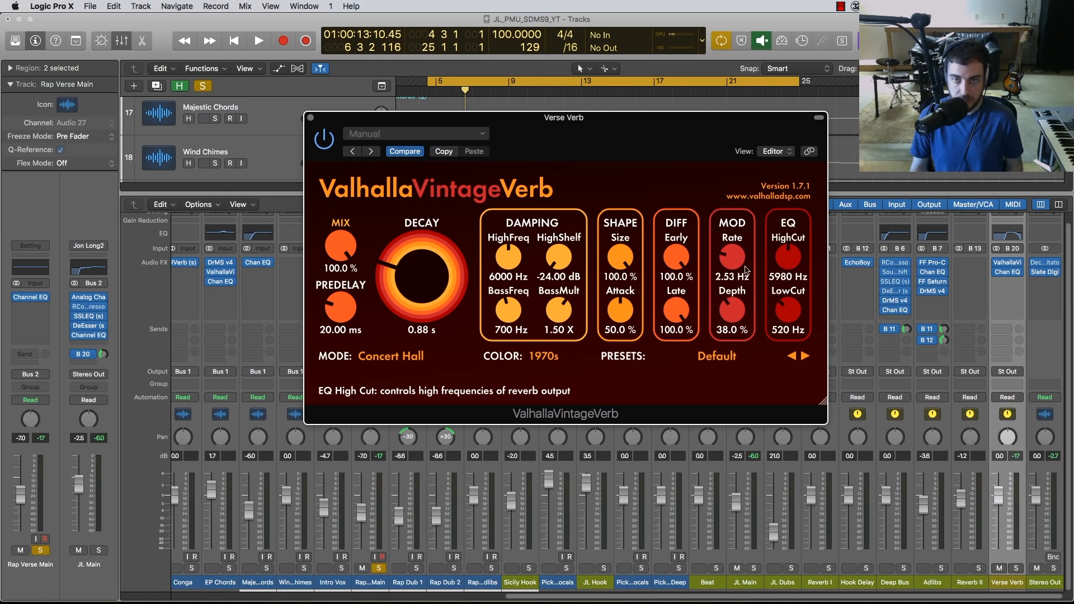
# Audition the reverb on the soloed vocal and shorten its decay to 0.53 s and its predelay to 5.74 ms.
pyautogui.press('space')
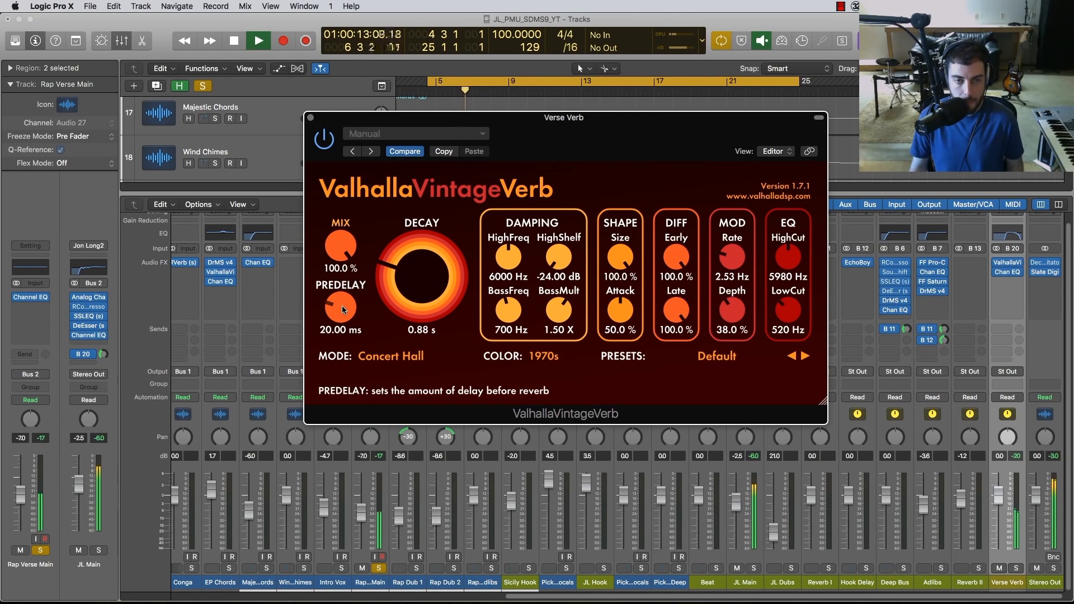
pyautogui.press('space')
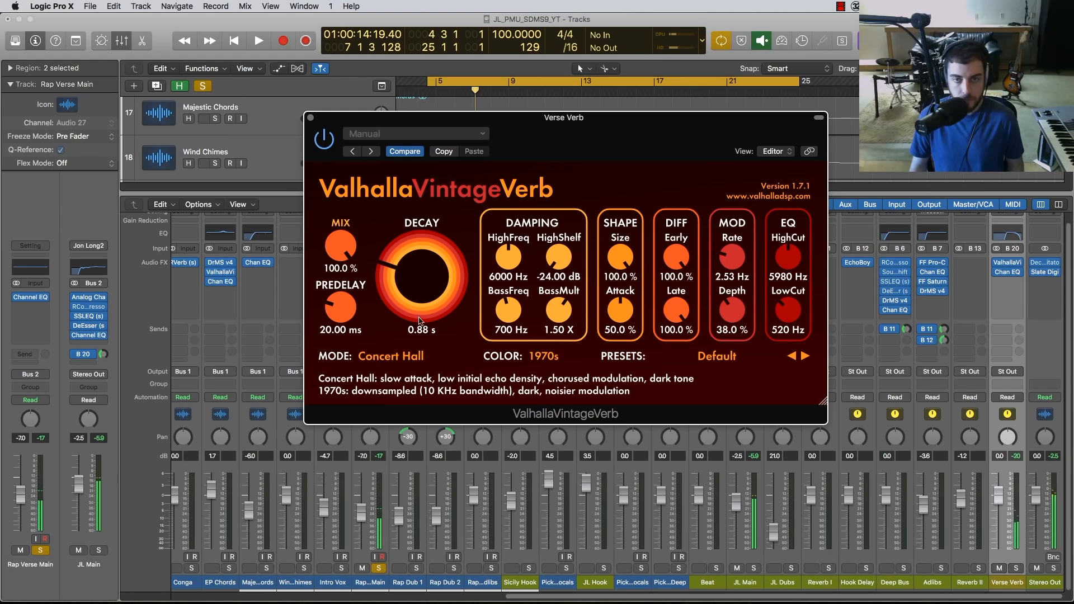
pyautogui.moveTo(405, 271); pyautogui.dragTo(406, 297)
pyautogui.press('space')
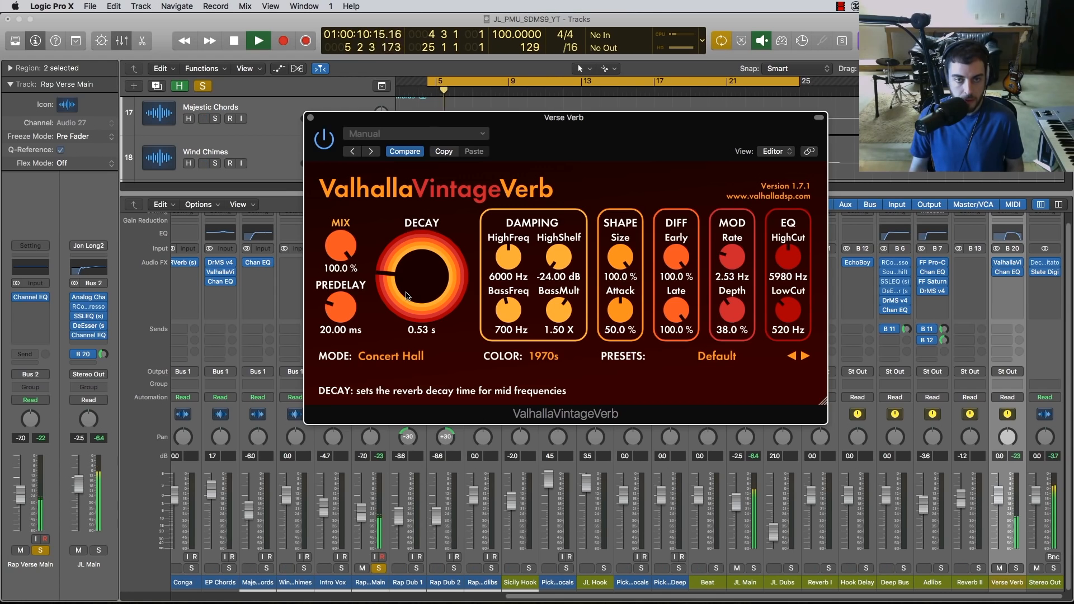
pyautogui.moveTo(340, 306); pyautogui.dragTo(342, 352)
pyautogui.moveTo(340, 315); pyautogui.dragTo(340, 311)
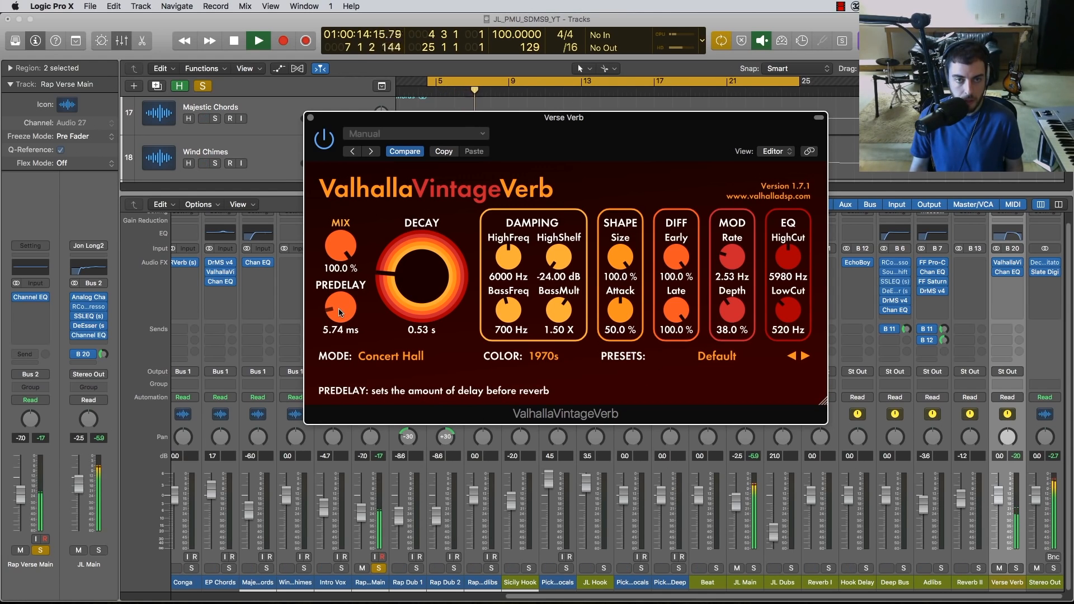
pyautogui.press('space')
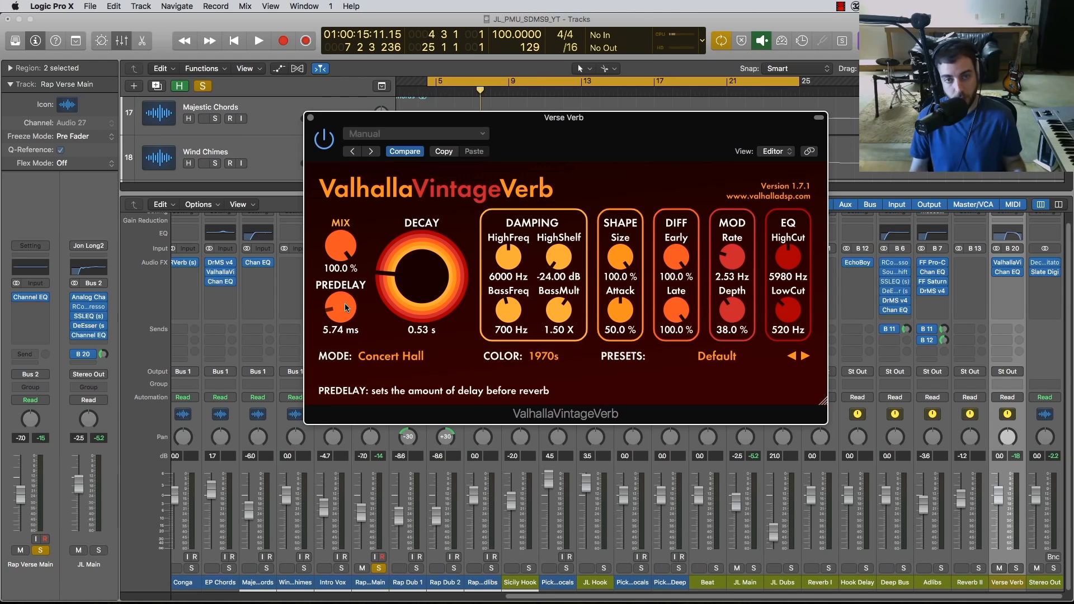
# Demonstrate an exaggerated 183.89 ms predelay during playback and bring the predelay down to 3.10 ms.
pyautogui.moveTo(346, 309); pyautogui.dragTo(344, 263)
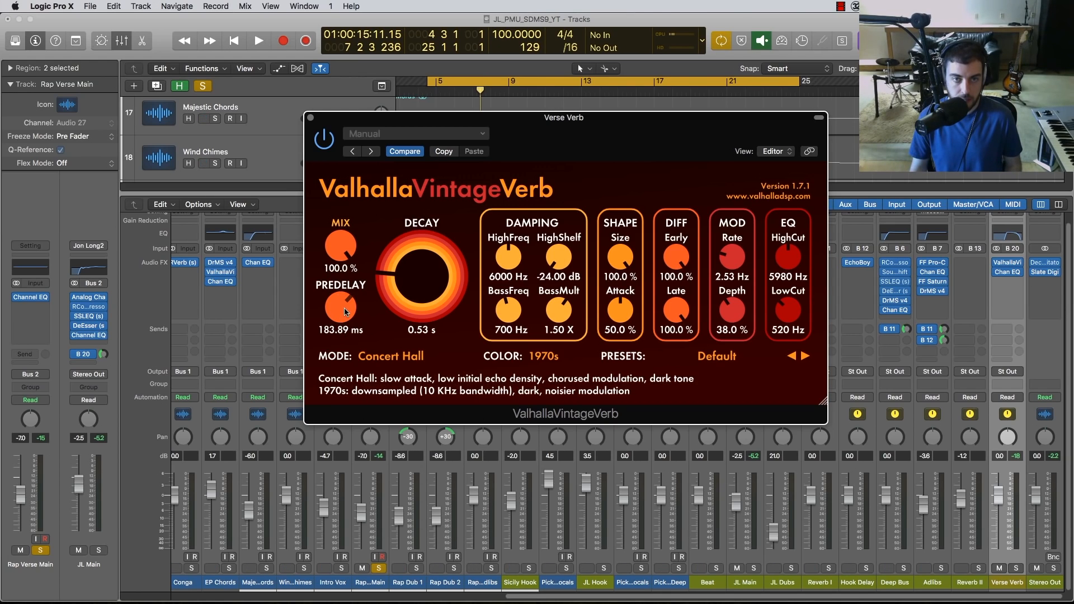
pyautogui.press('space')
pyautogui.moveTo(345, 312); pyautogui.dragTo(341, 312)
pyautogui.moveTo(341, 332)
pyautogui.mouseDown()
pyautogui.moveTo(340, 352)
pyautogui.moveTo(341, 314)
pyautogui.mouseUp()
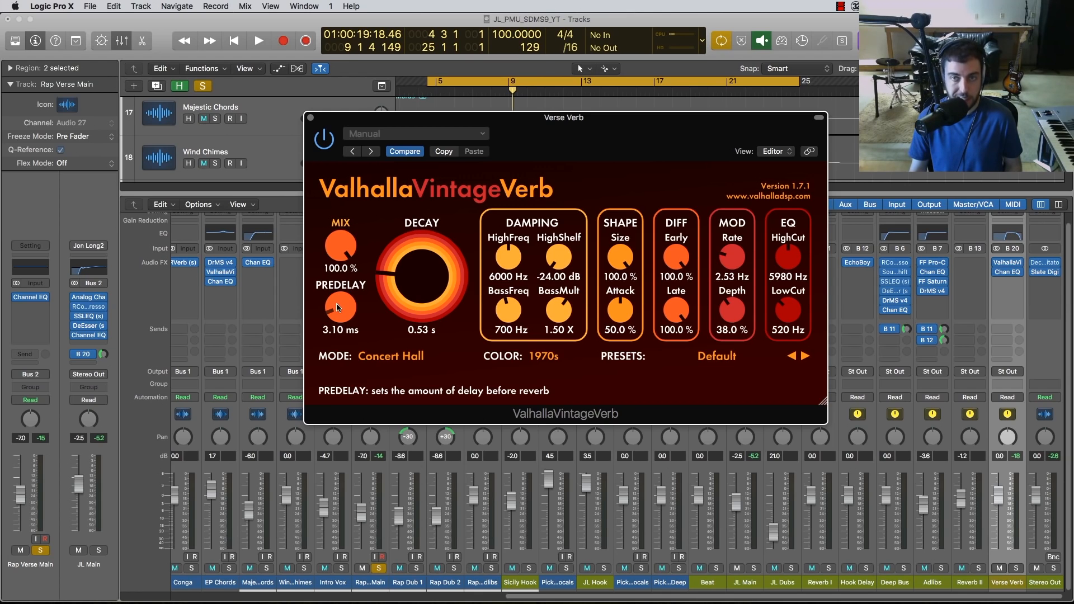
# Switch the reverb mode to Plate, set decay to 0.42 s, low cut to 560 Hz and high cut to 7550 Hz while auditioning, and close the plugin.
pyautogui.click(395, 359)
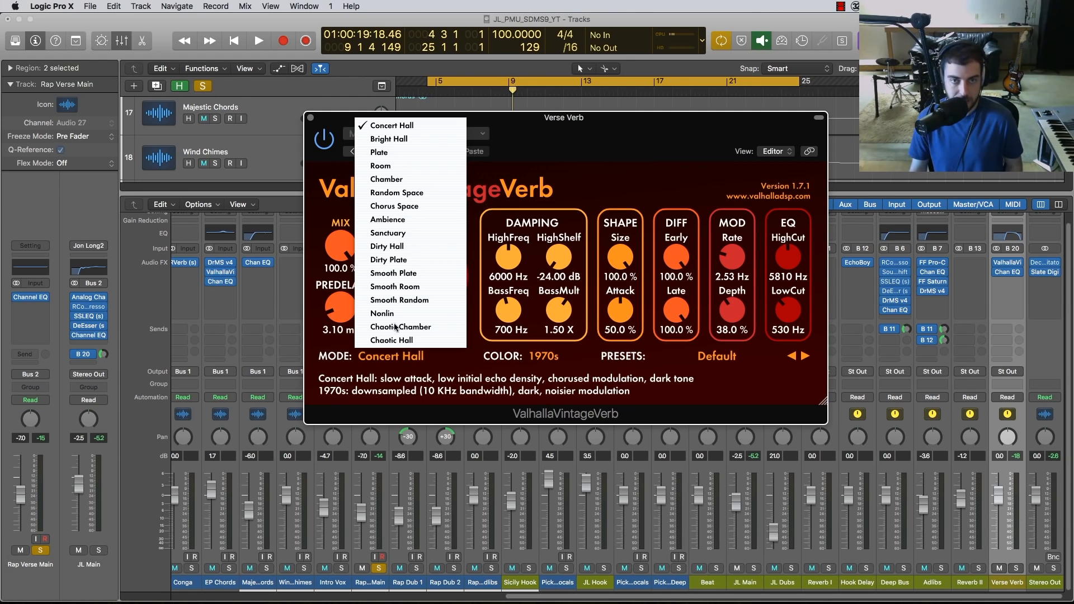
pyautogui.click(407, 152)
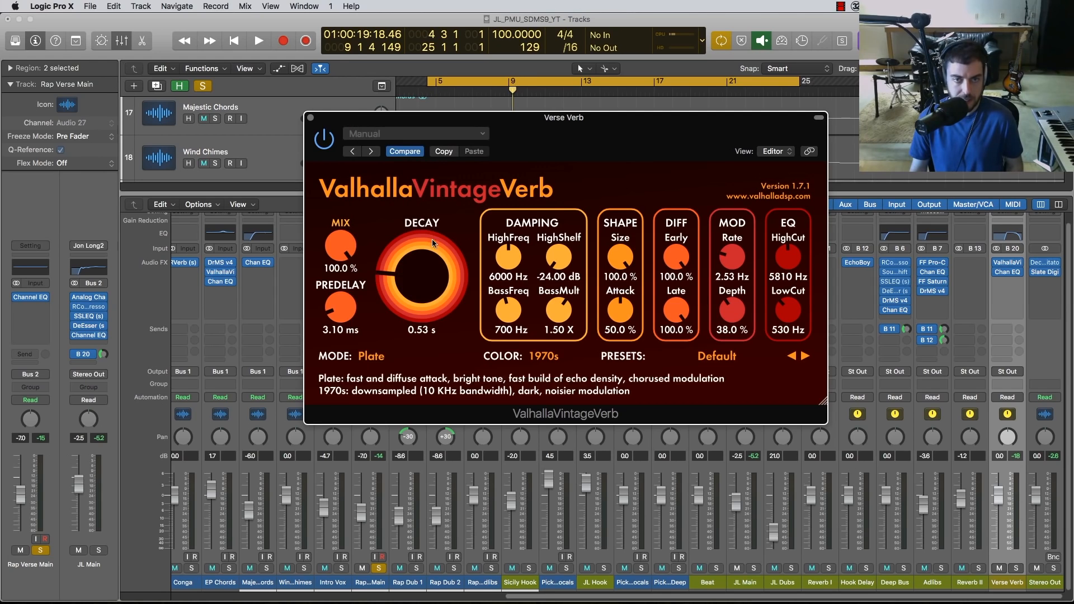
pyautogui.press('space')
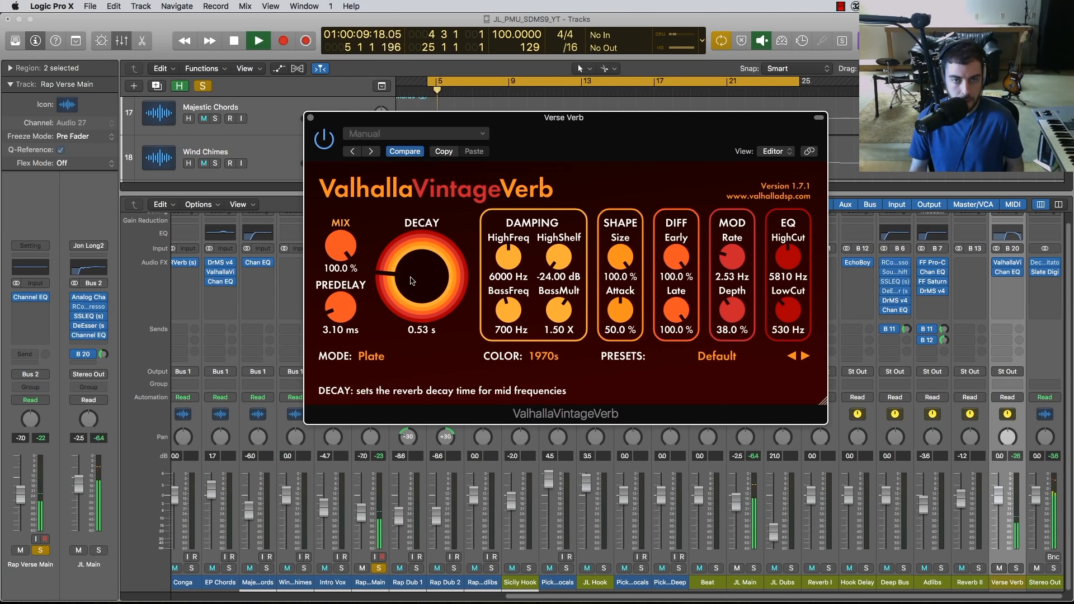
pyautogui.moveTo(412, 285); pyautogui.dragTo(412, 286)
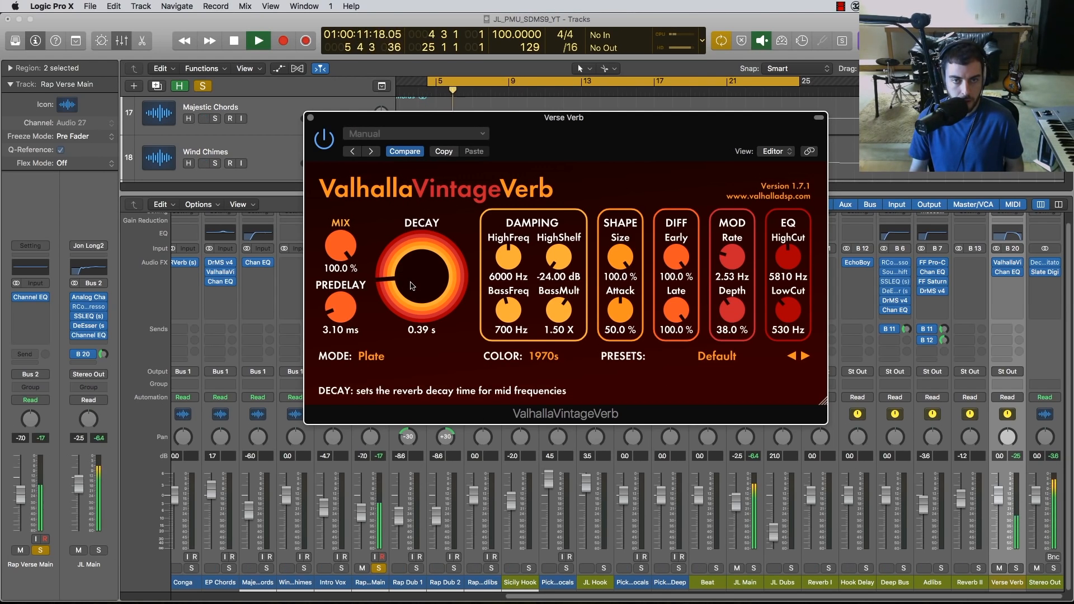
pyautogui.moveTo(792, 310); pyautogui.dragTo(792, 307)
pyautogui.moveTo(789, 262); pyautogui.dragTo(789, 253)
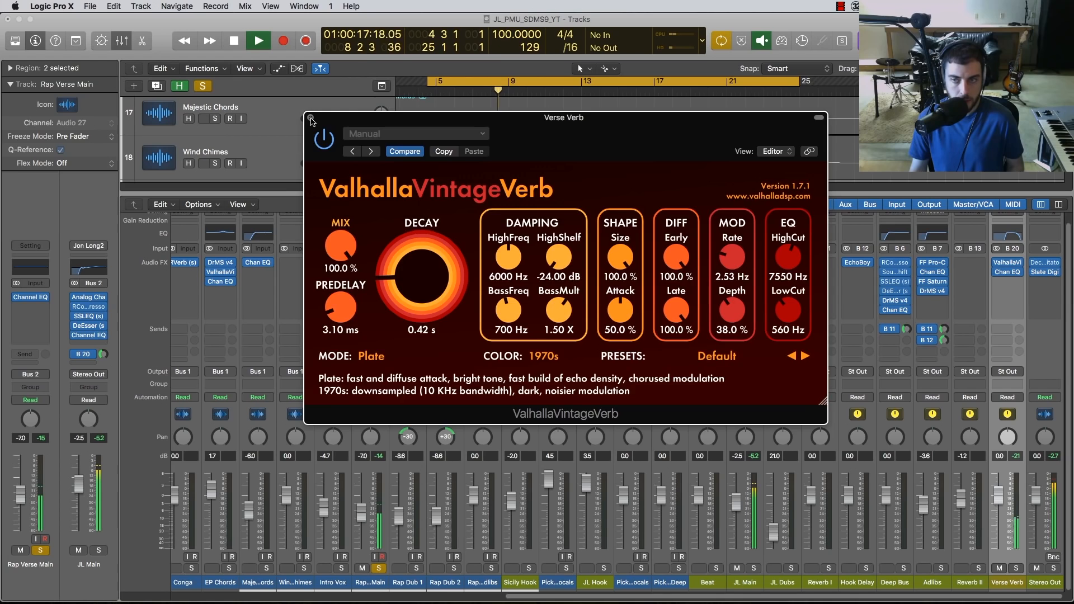
pyautogui.click(311, 119)
pyautogui.press('space')
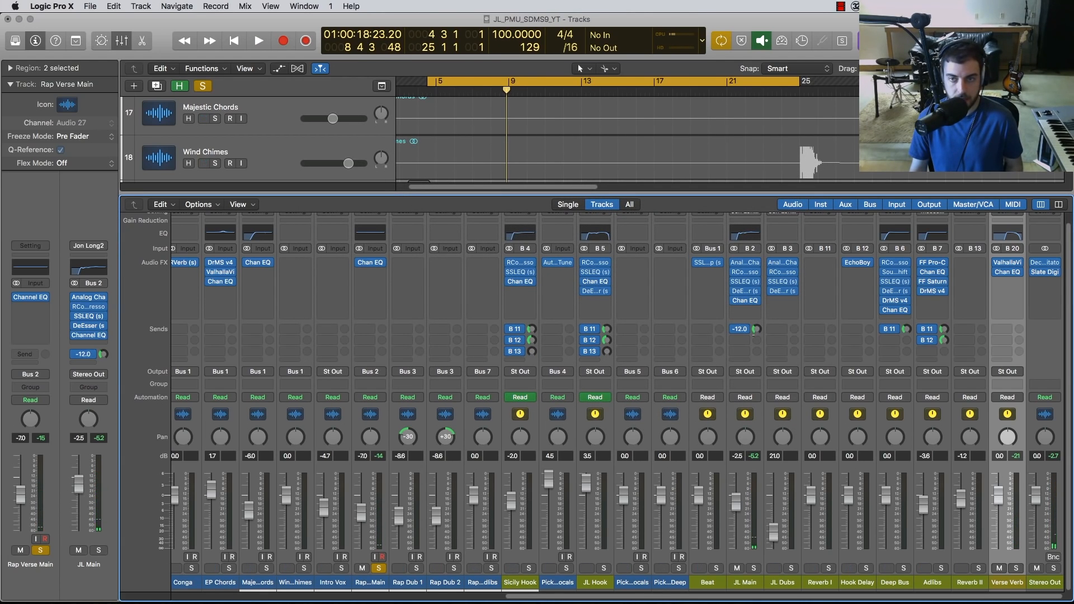
# Set JL Main's Bus 20 reverb send to about -13.2 dB while auditioning the soloed rap verse vocal.
pyautogui.press('space')
pyautogui.press('x')
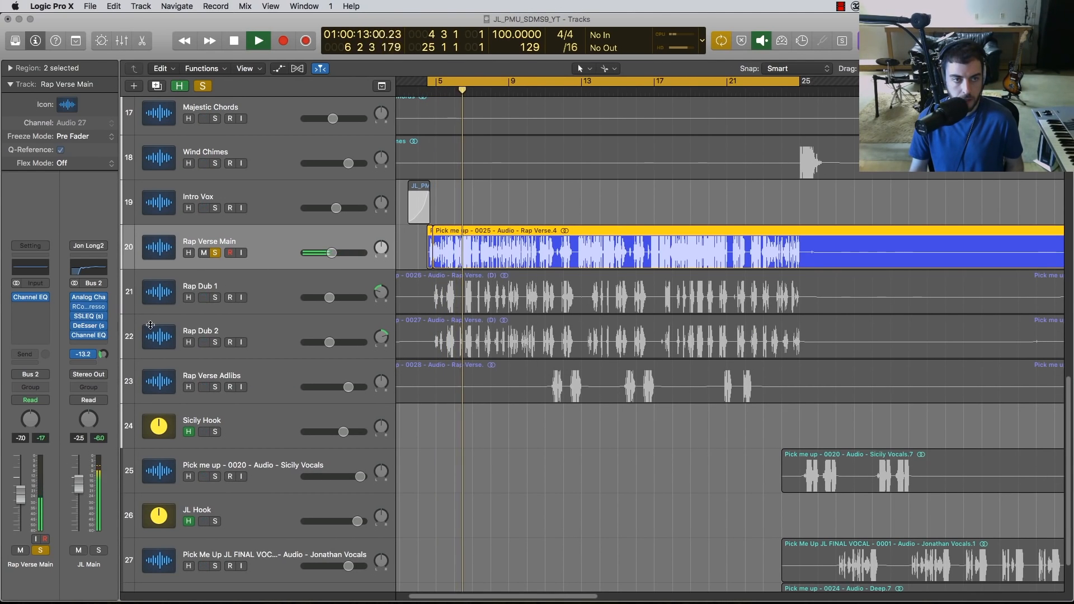
pyautogui.press('space')
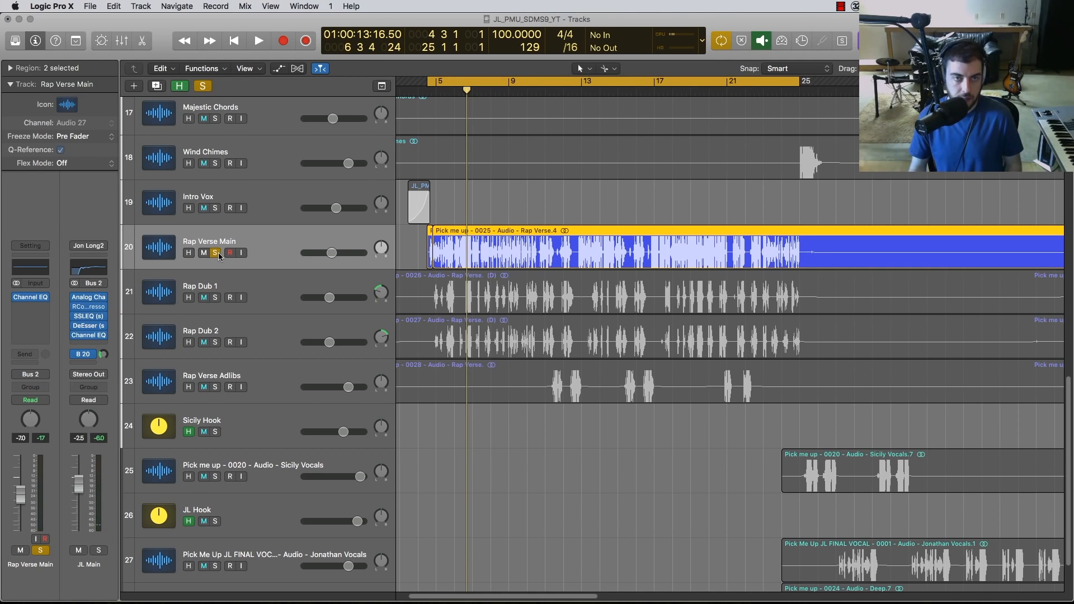
# Unsolo Rap Verse Main and mute Rap Dub 1, Rap Dub 2 and Rap Verse Adlibs.
pyautogui.click(215, 253)
pyautogui.click(204, 297)
pyautogui.click(204, 342)
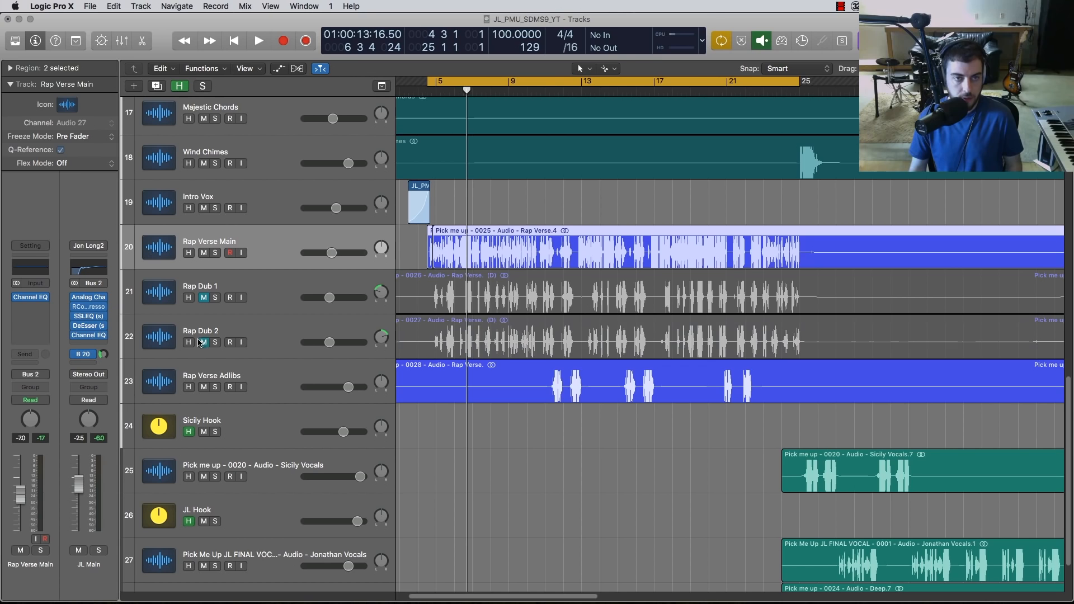
pyautogui.click(204, 387)
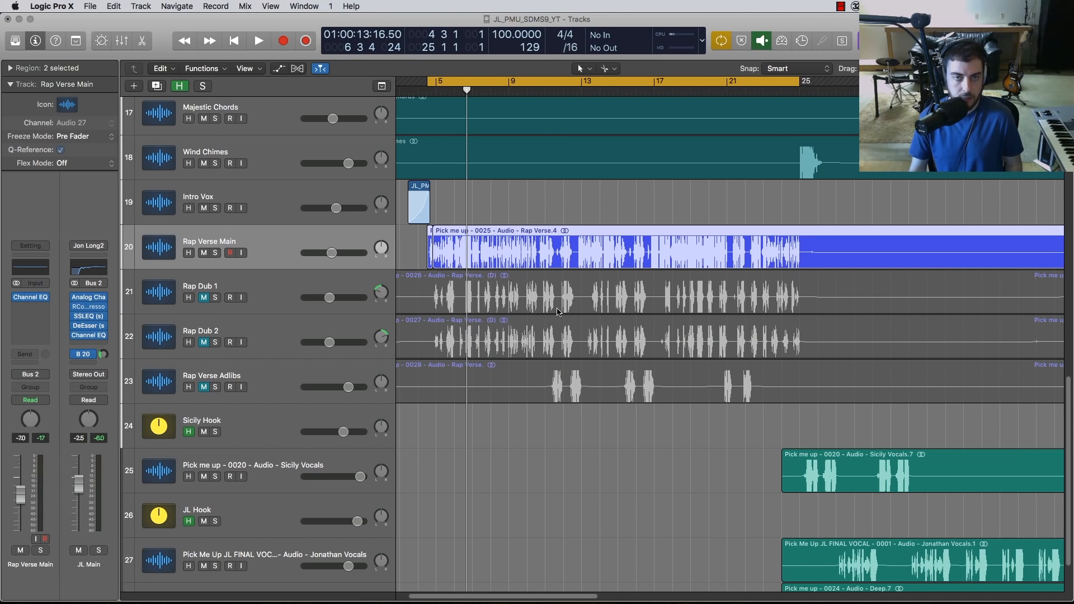
# Fine-tune JL Main's Bus 20 reverb send and raise its fader to -1.0 dB while playing the mix.
pyautogui.press('space')
pyautogui.moveTo(103, 355)
pyautogui.moveTo(103, 356)
pyautogui.mouseDown()
pyautogui.moveTo(103, 336)
pyautogui.moveTo(104, 360)
pyautogui.mouseUp()
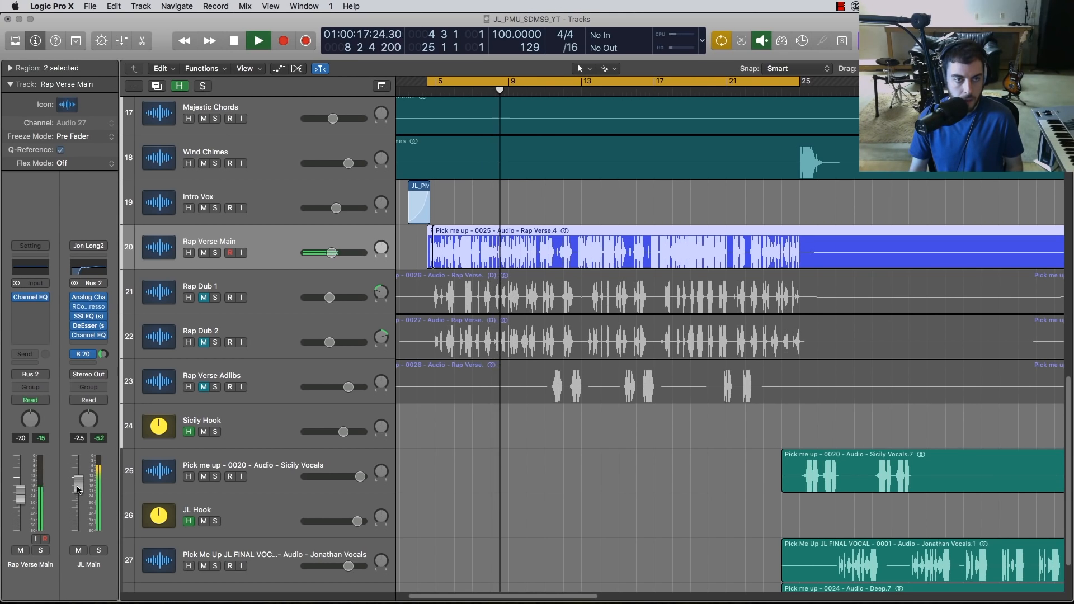
pyautogui.moveTo(77, 490); pyautogui.dragTo(81, 467)
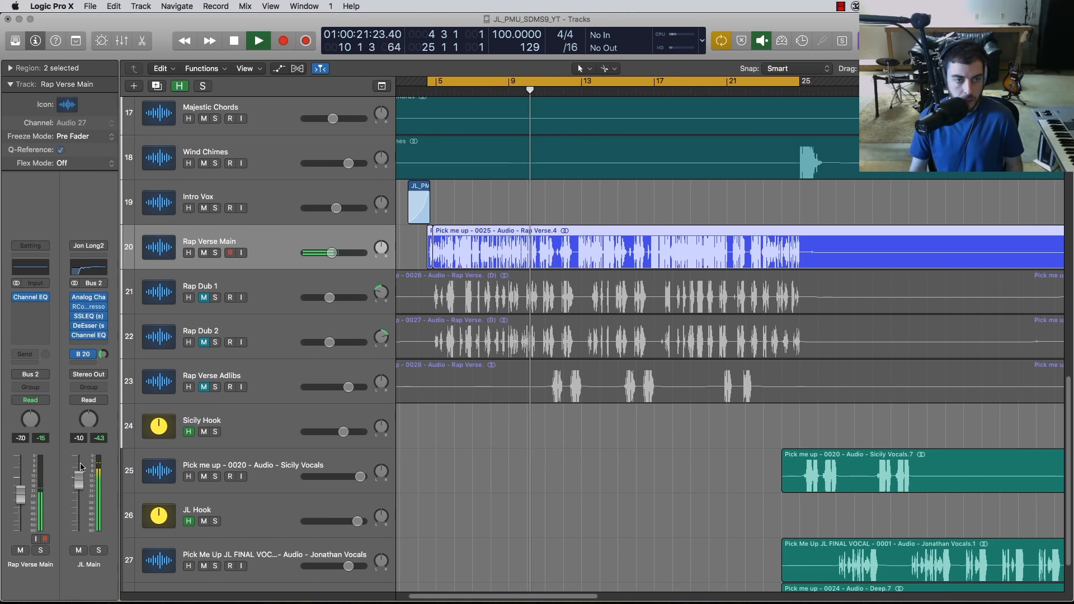
pyautogui.moveTo(103, 354); pyautogui.dragTo(104, 357)
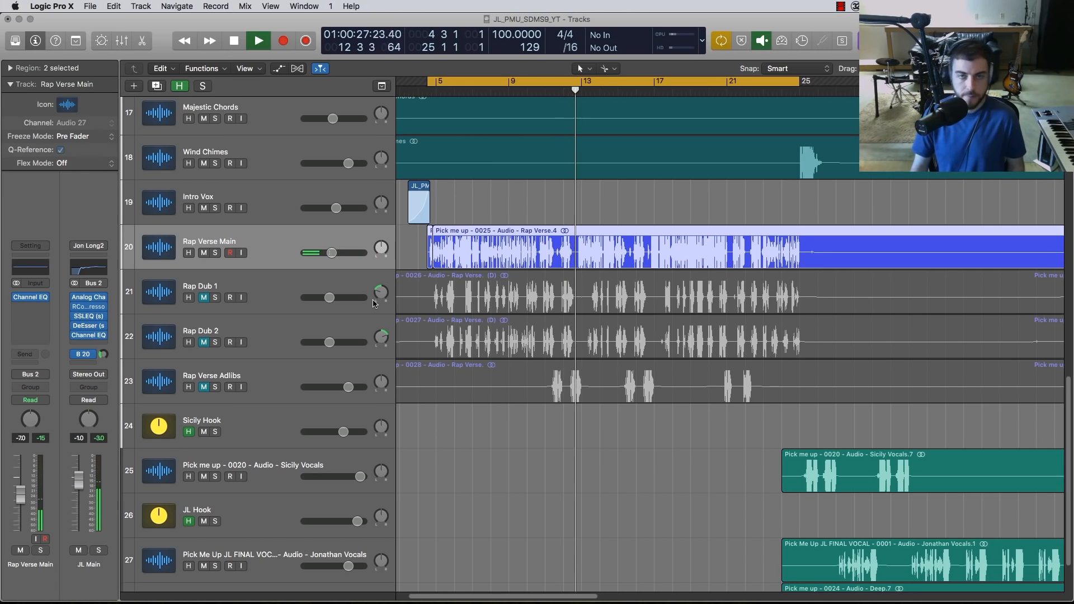
pyautogui.press('space')
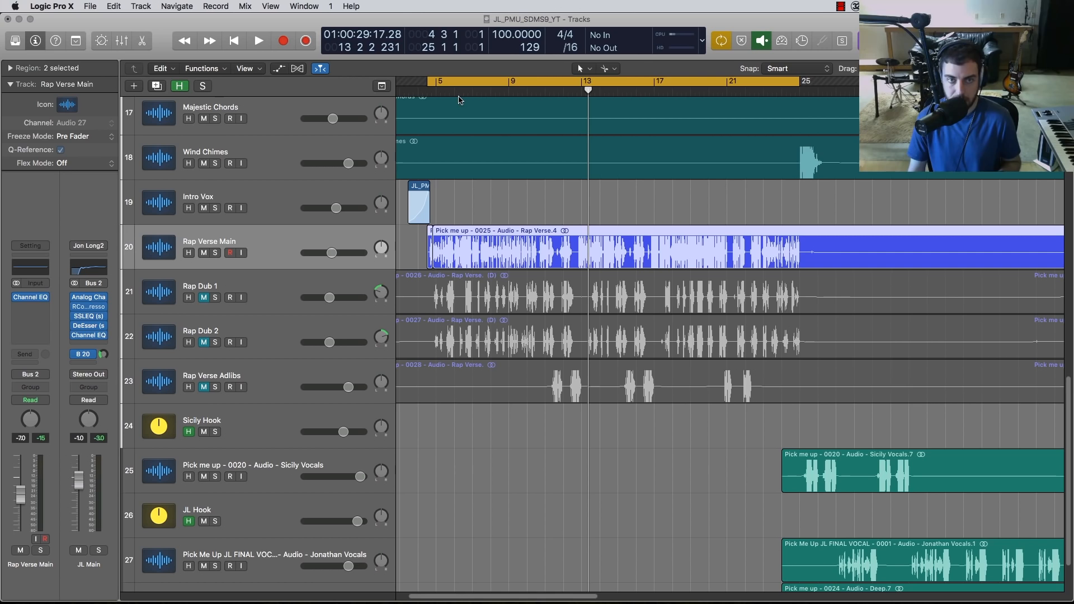
# Unmute Rap Dub 1 and Rap Dub 2 and play the verse from bar 4 beat 3.
pyautogui.click(436, 91)
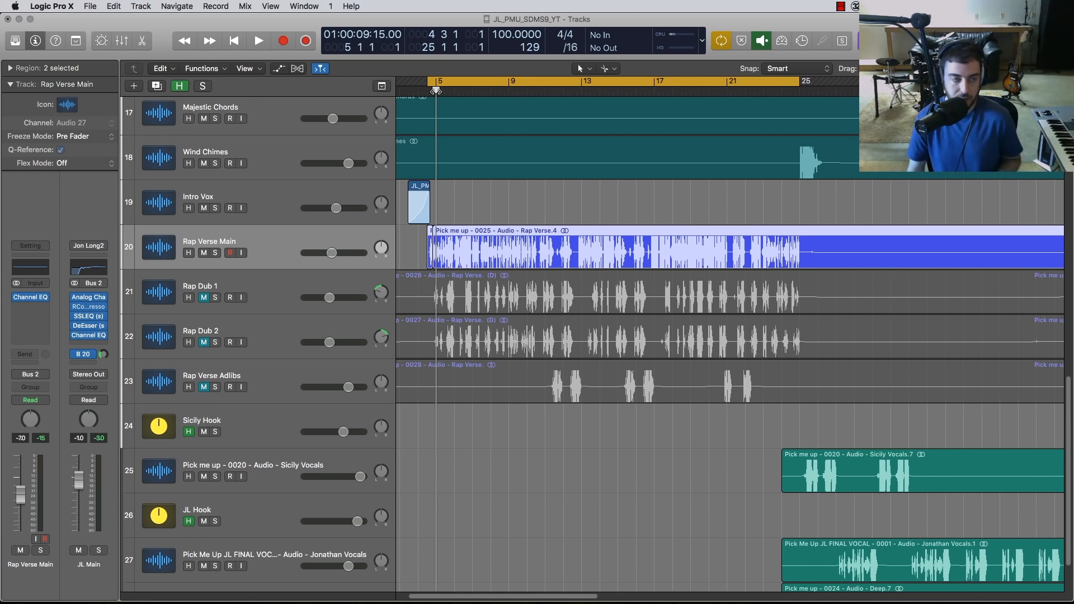
pyautogui.moveTo(425, 94)
pyautogui.mouseDown()
pyautogui.moveTo(456, 91)
pyautogui.moveTo(426, 91)
pyautogui.mouseUp()
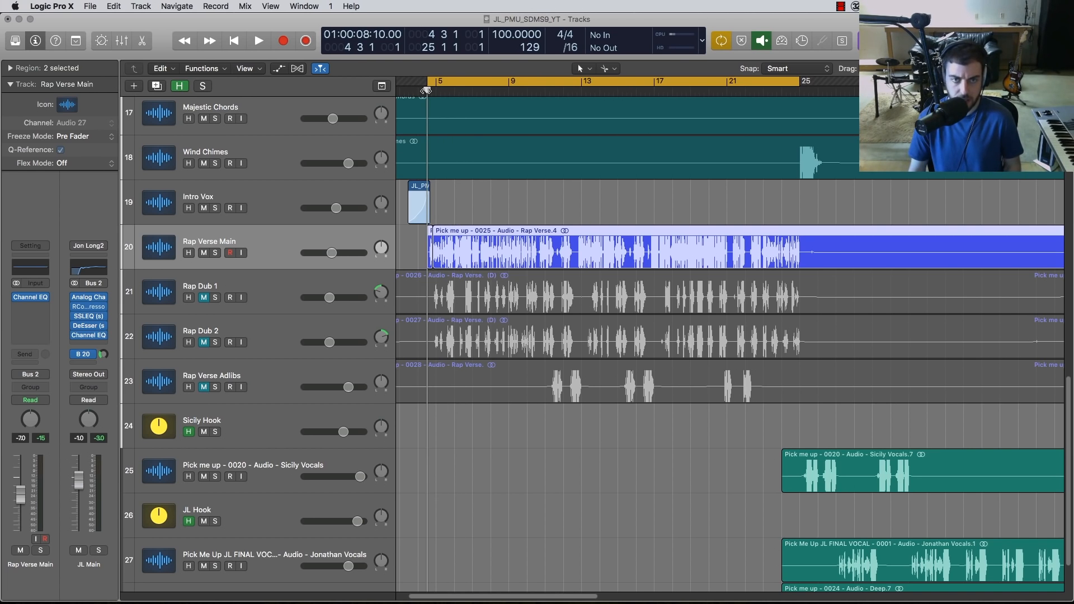
pyautogui.click(257, 288)
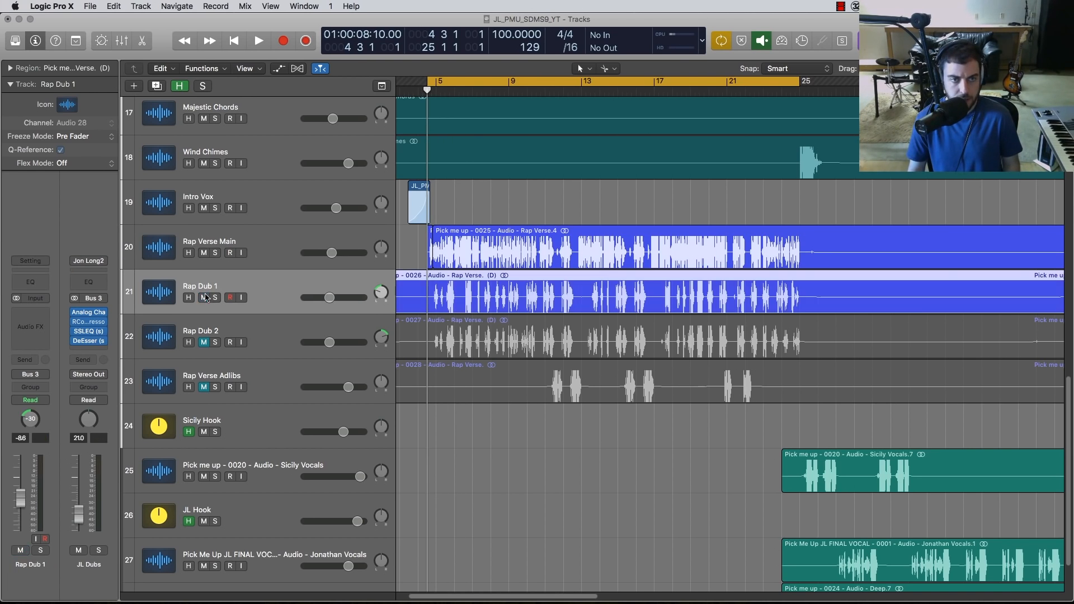
pyautogui.click(204, 351)
pyautogui.click(268, 286)
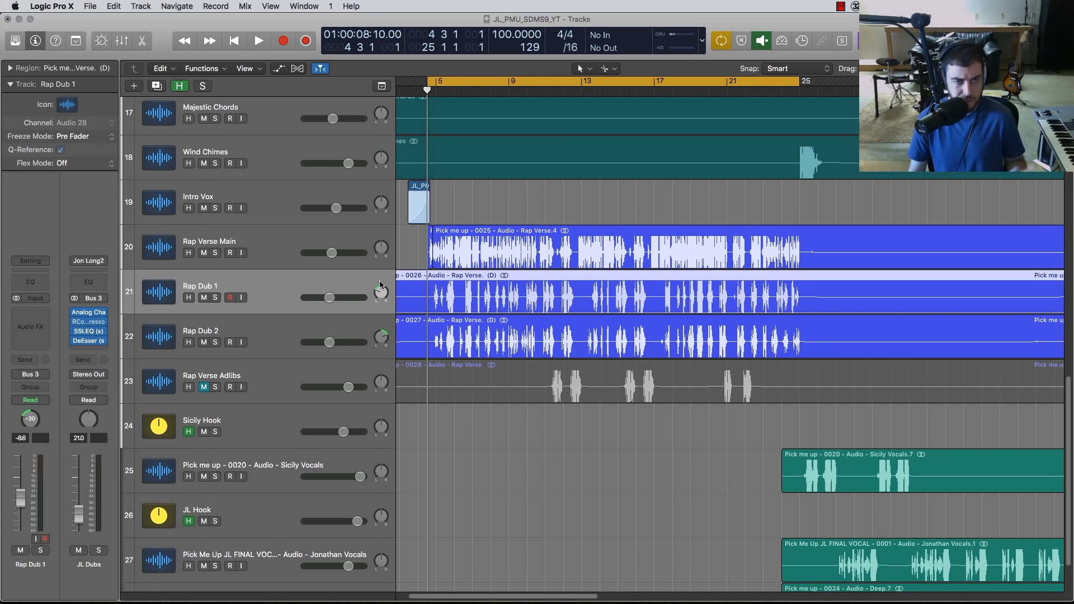
pyautogui.press('space')
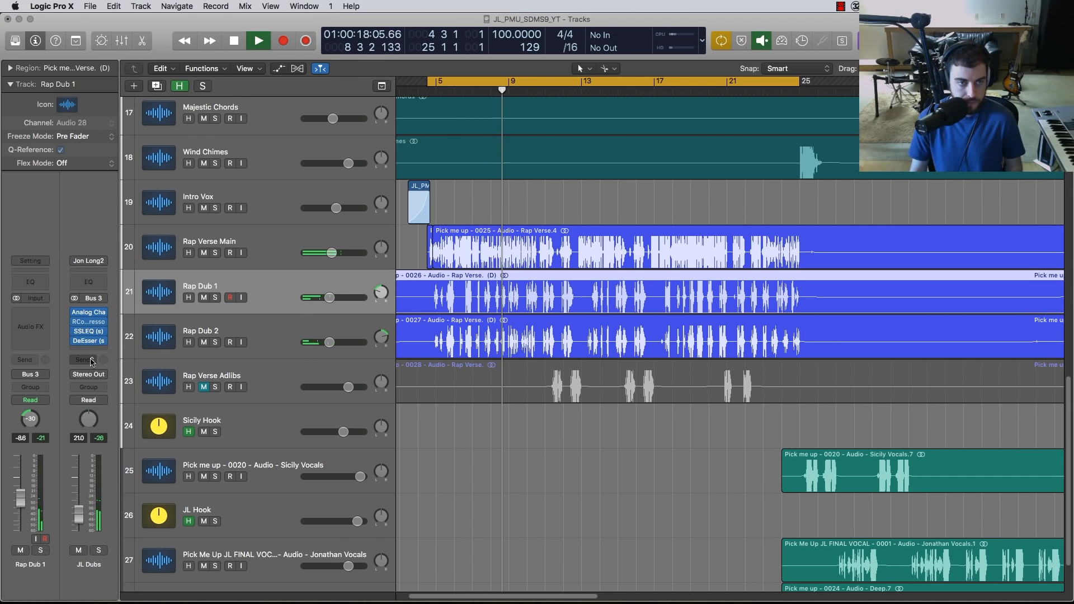
# Solo Rap Verse Main, Rap Dub 1 and Rap Dub 2, and replay the verse.
pyautogui.click(214, 253)
pyautogui.click(215, 297)
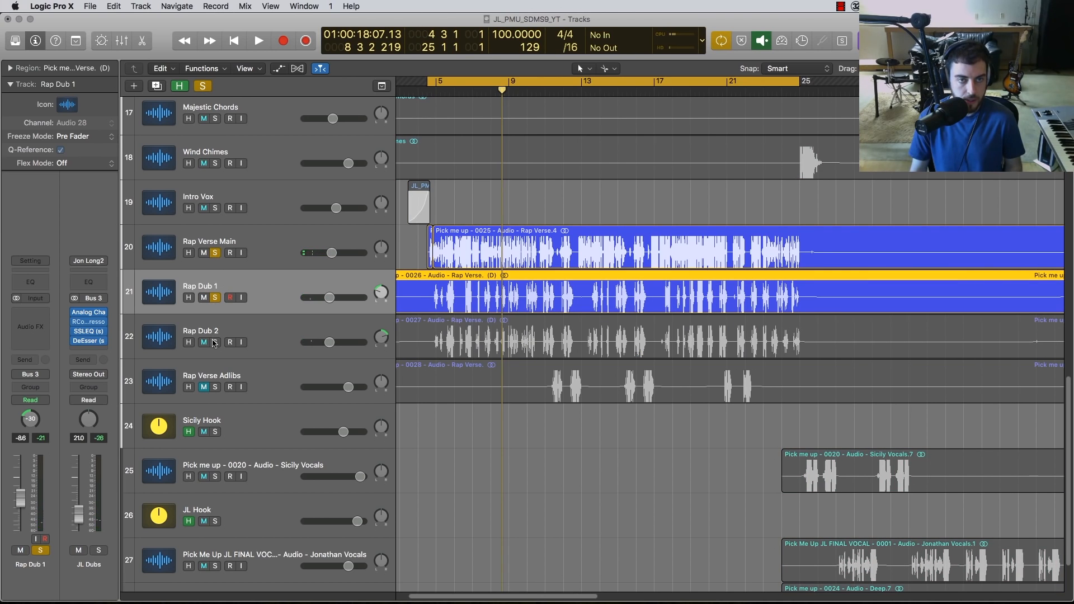
pyautogui.click(214, 342)
pyautogui.press('space')
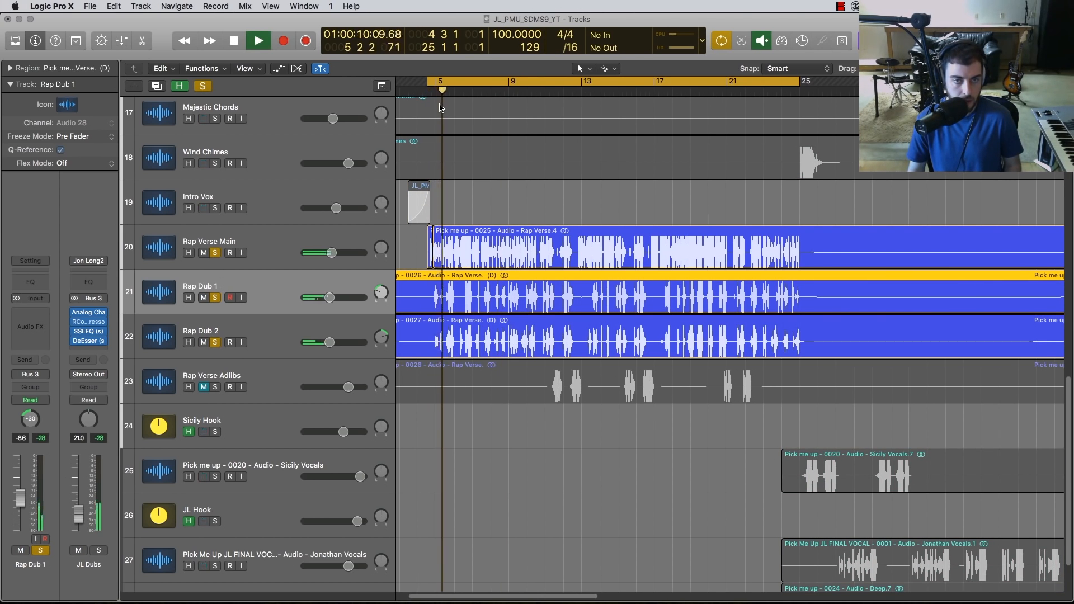
# Adjust JL Main's Bus 20 reverb send to about -16.4 dB during playback and check the channel levels in the mixer.
pyautogui.click(275, 253)
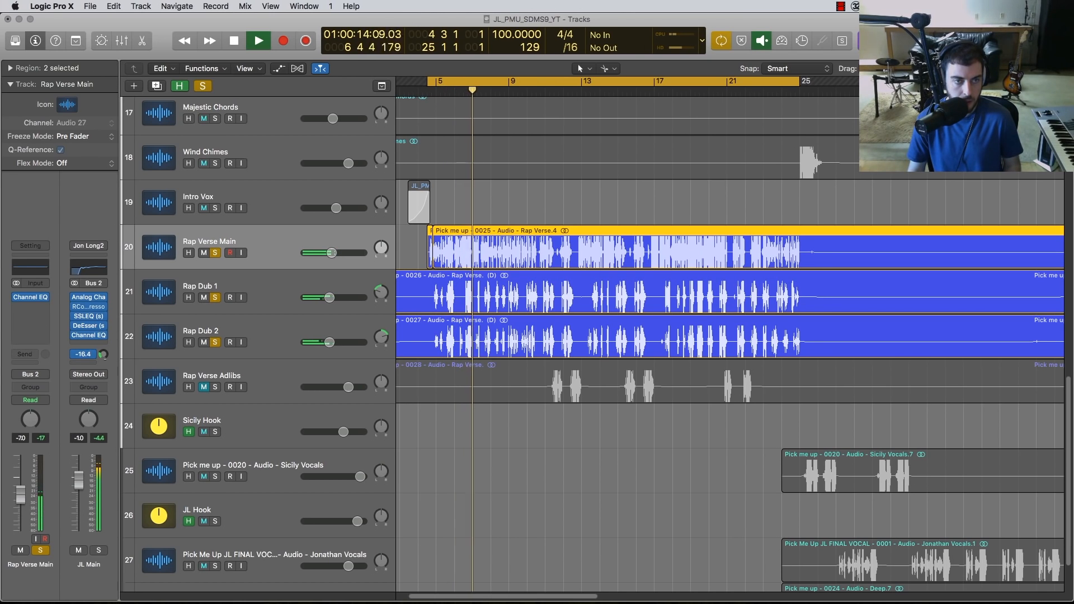
pyautogui.press('x')
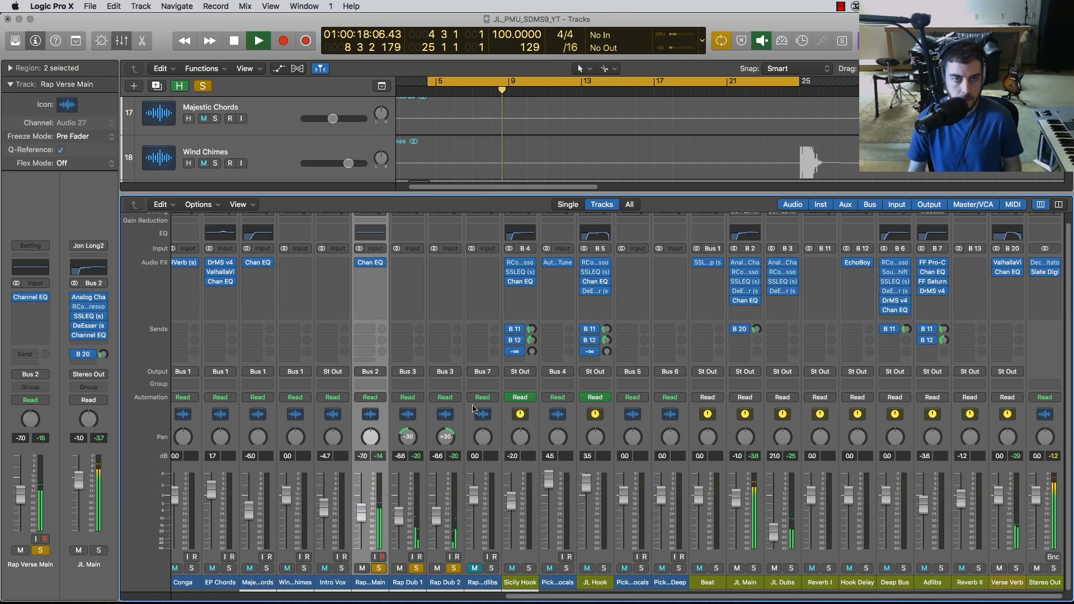
pyautogui.press('x')
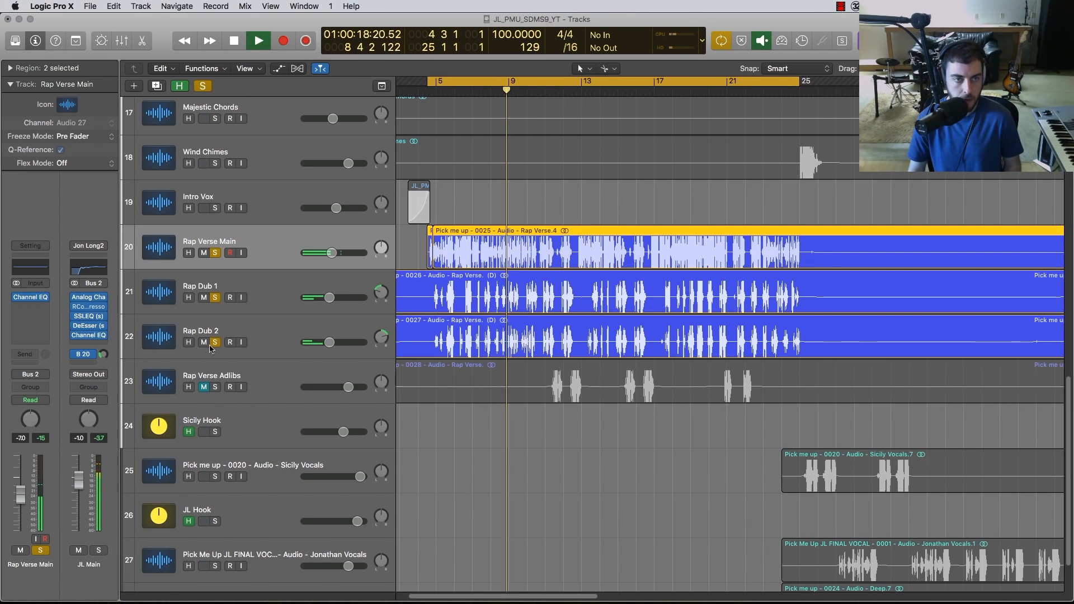
# Add a Bus 20 Verse Verb send to JL Dubs, the output channel of the rap dubs, at about -24.0 dB.
pyautogui.click(263, 296)
pyautogui.press('space')
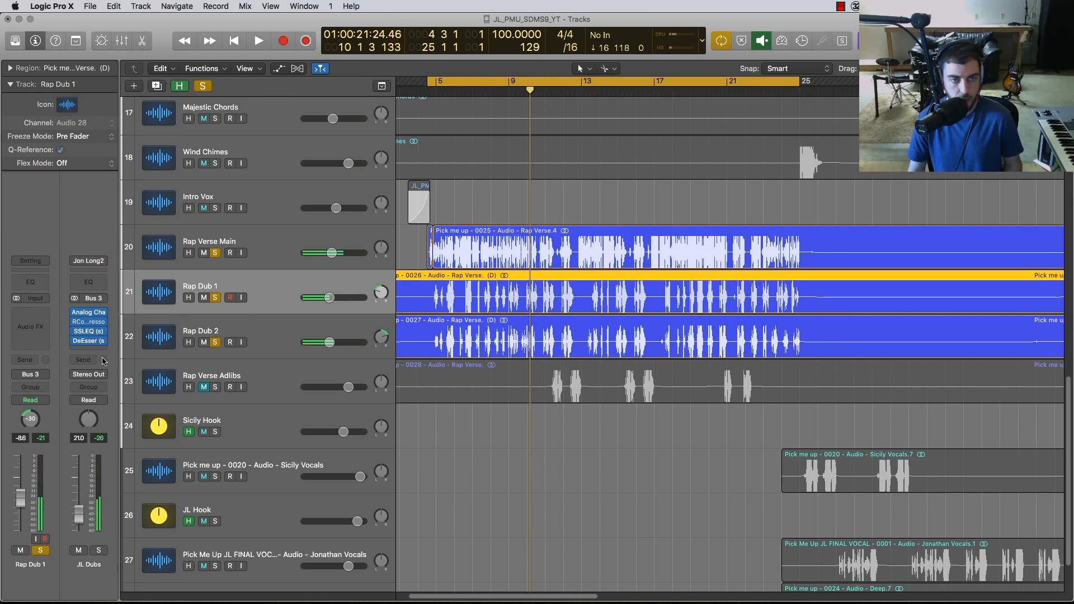
pyautogui.click(88, 361)
pyautogui.moveTo(99, 408)
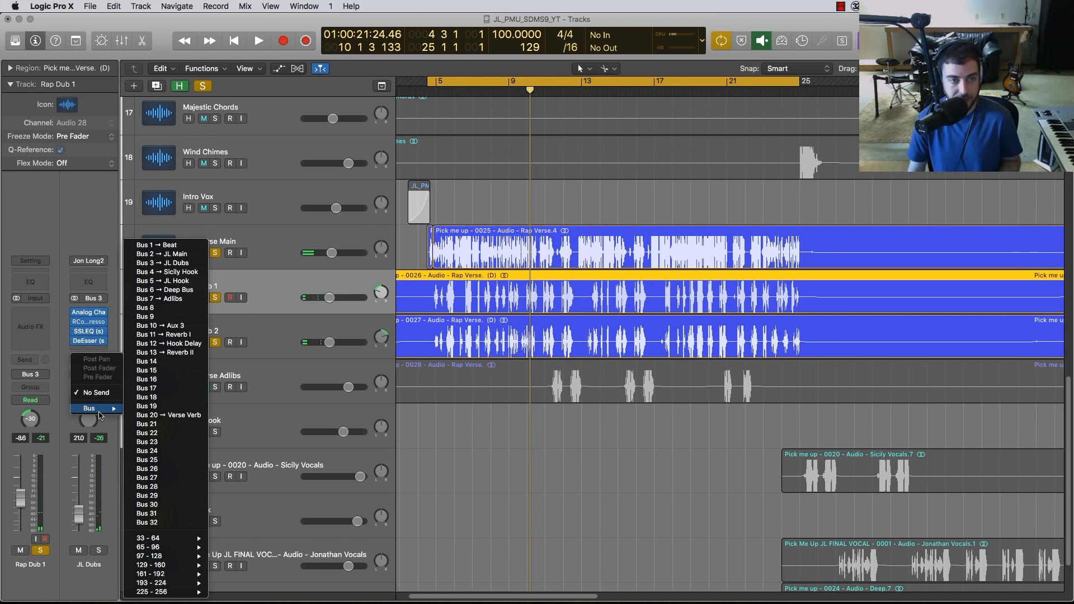
pyautogui.click(163, 412)
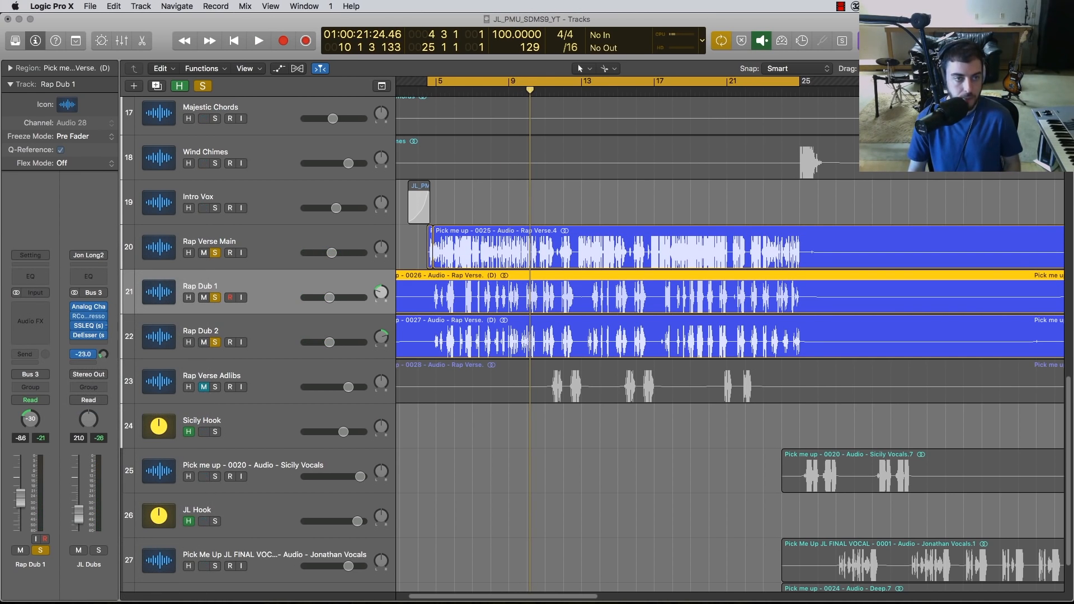
pyautogui.click(263, 335)
pyautogui.click(261, 285)
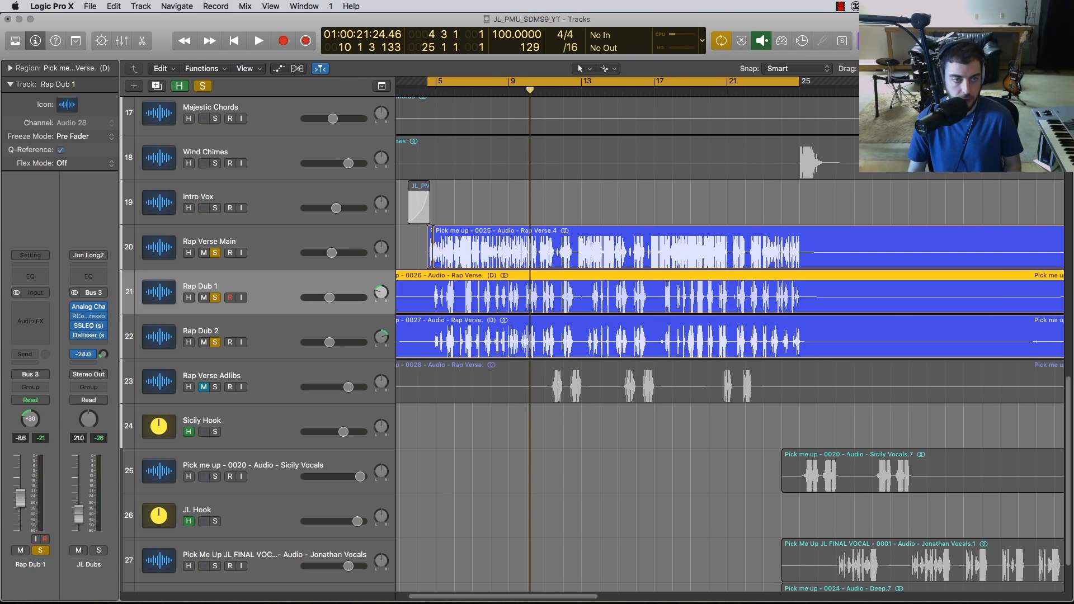
# Lower JL Main's Bus 20 reverb send to about -19.5 dB during playback, compare it with the JL Dubs send and replay.
pyautogui.press('space')
pyautogui.click(274, 252)
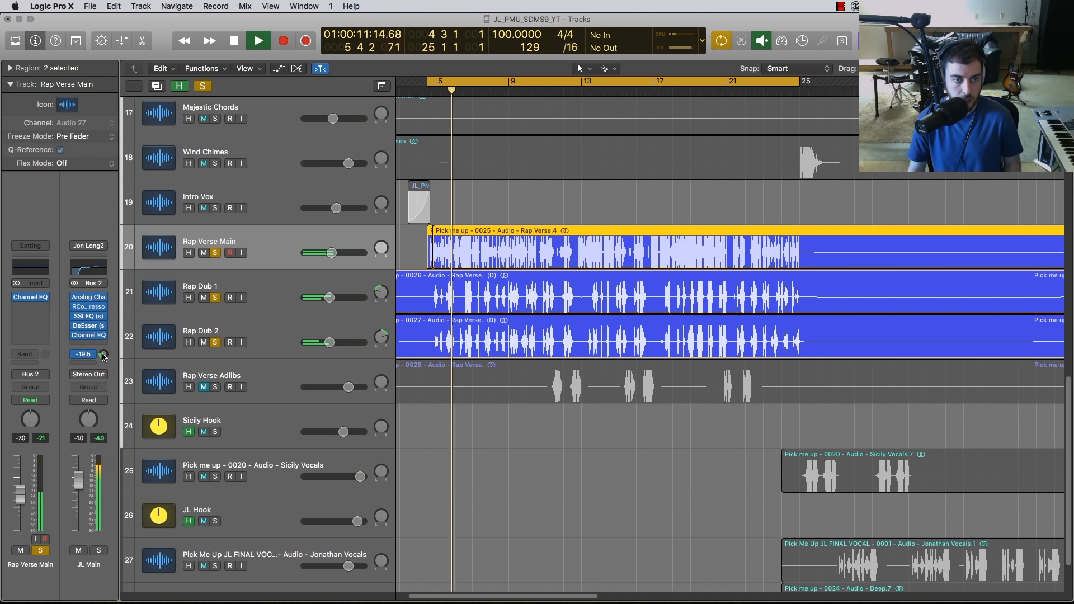
pyautogui.press('space')
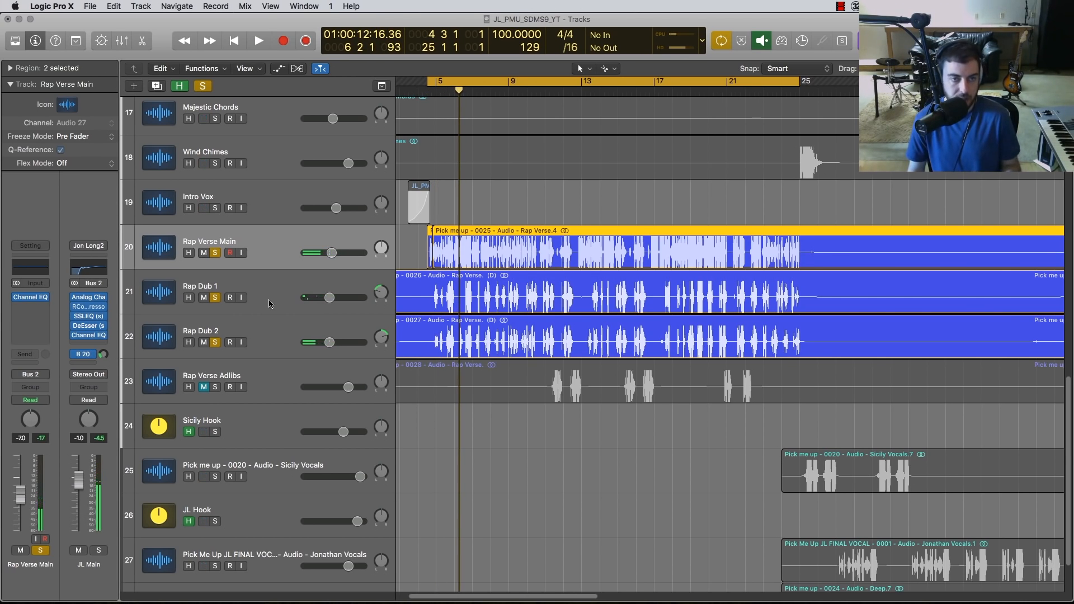
pyautogui.click(270, 300)
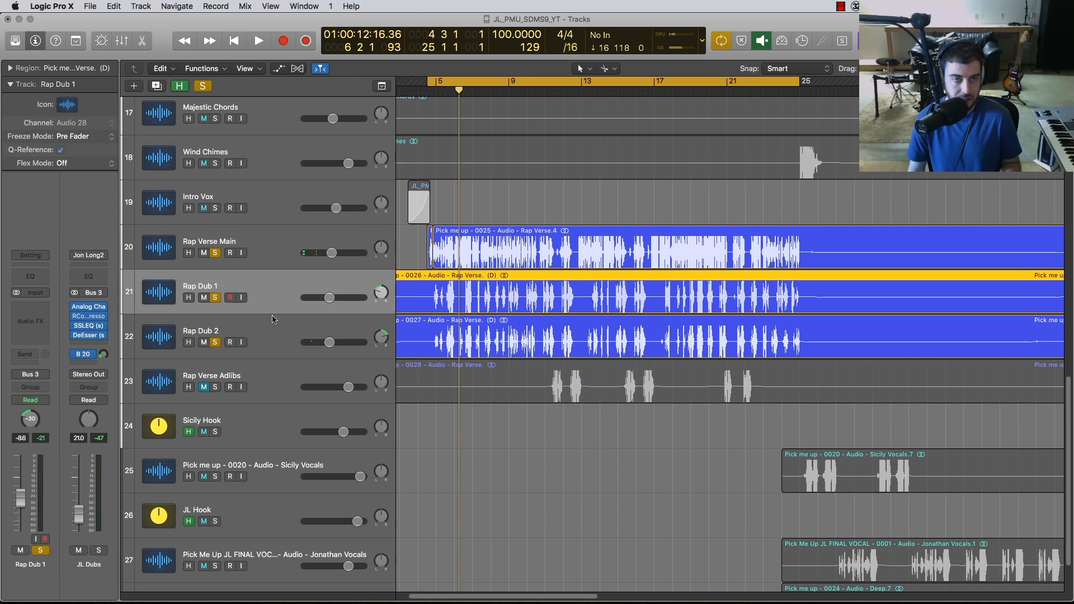
pyautogui.click(273, 255)
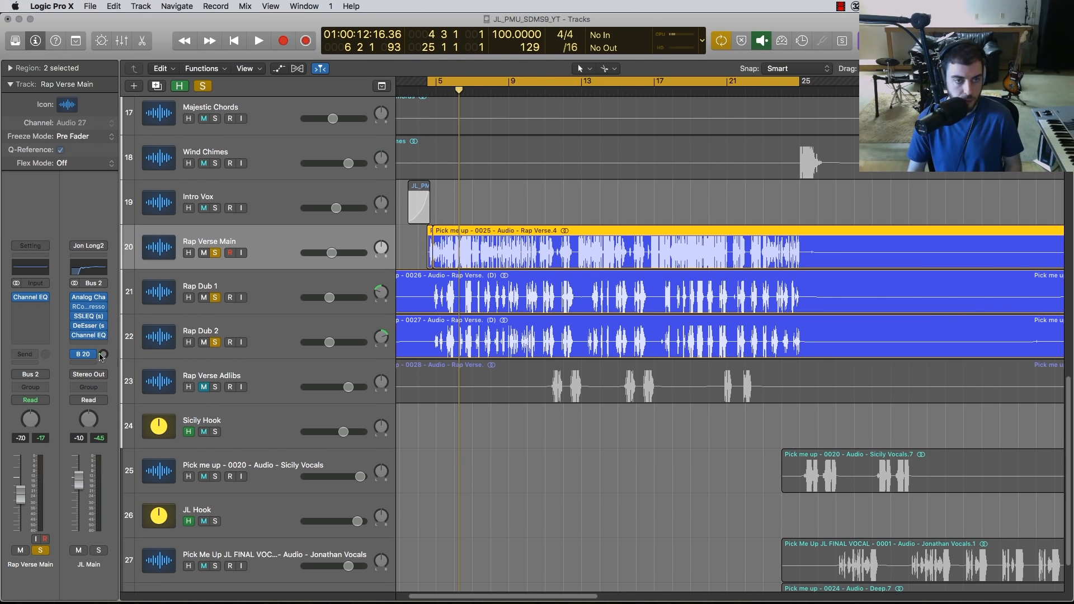
pyautogui.press('space')
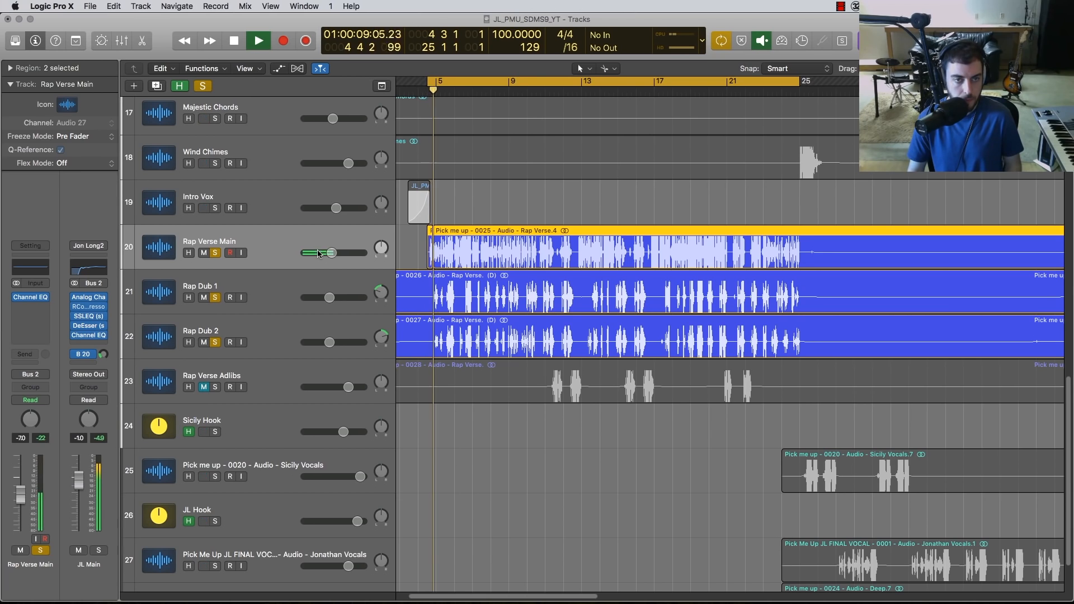
# Unsolo Rap Verse Main, Rap Dub 1 and Rap Dub 2, and audition the vocals in the full mix.
pyautogui.press('space')
pyautogui.click(215, 253)
pyautogui.click(215, 298)
pyautogui.click(215, 342)
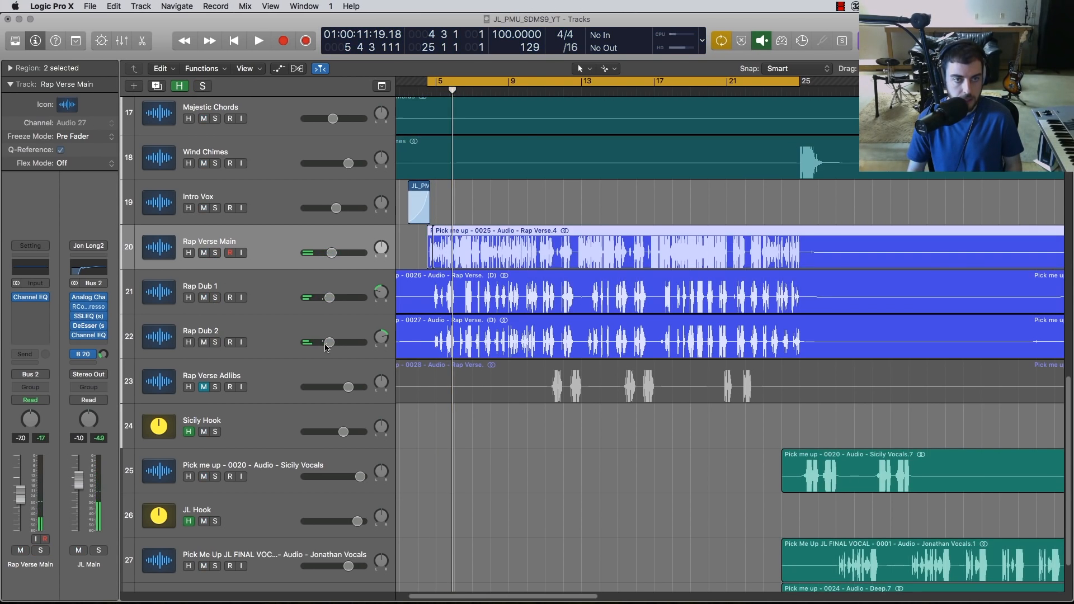
pyautogui.press('space')
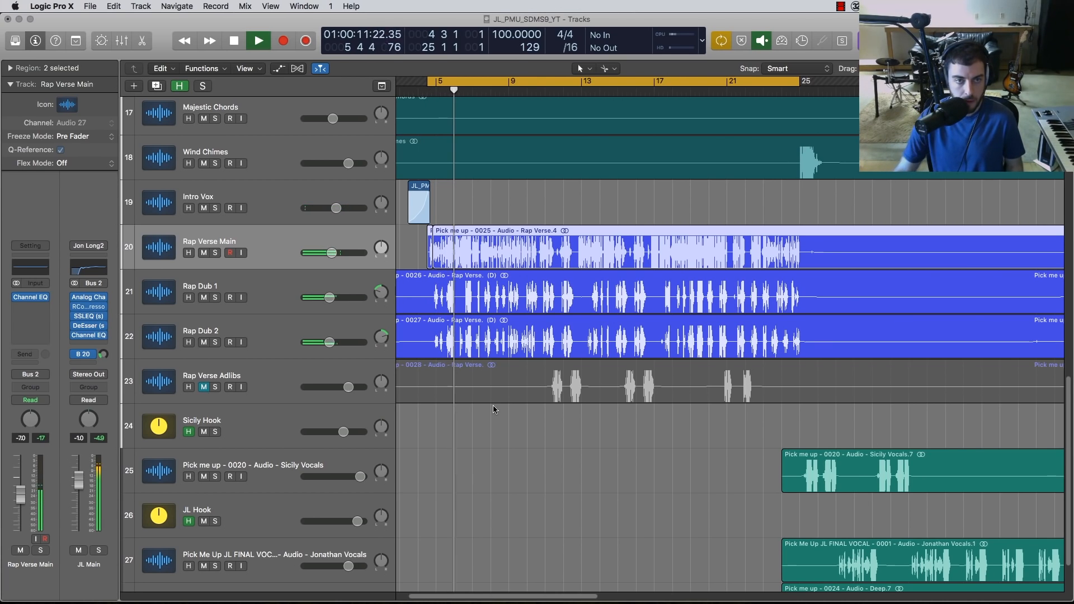
pyautogui.moveTo(103, 357)
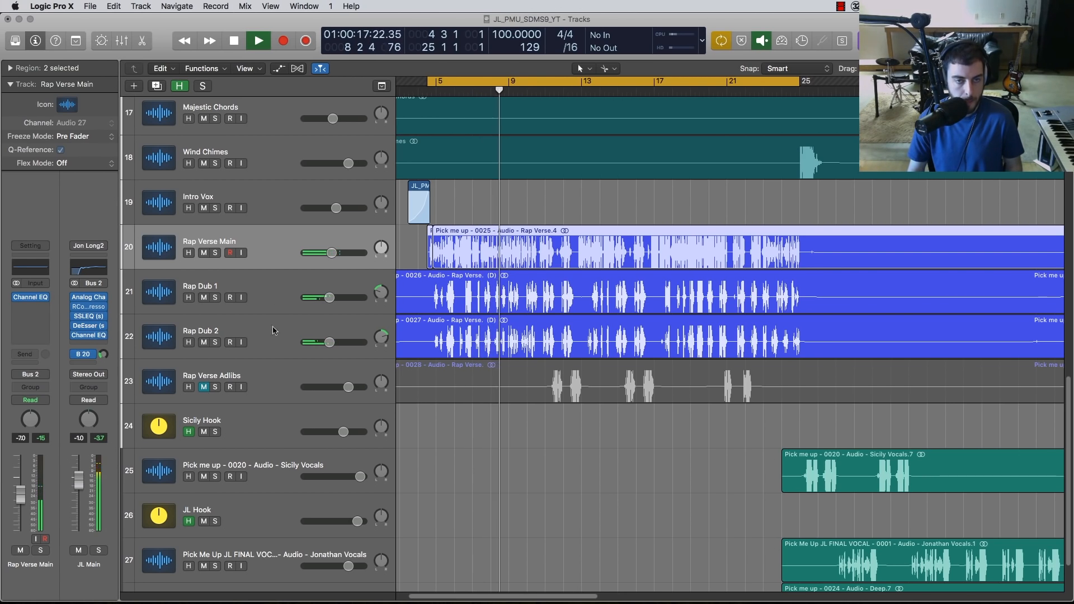
# Select and unmute Rap Verse Adlibs during playback to hear the ad-libs in the verse.
pyautogui.click(273, 390)
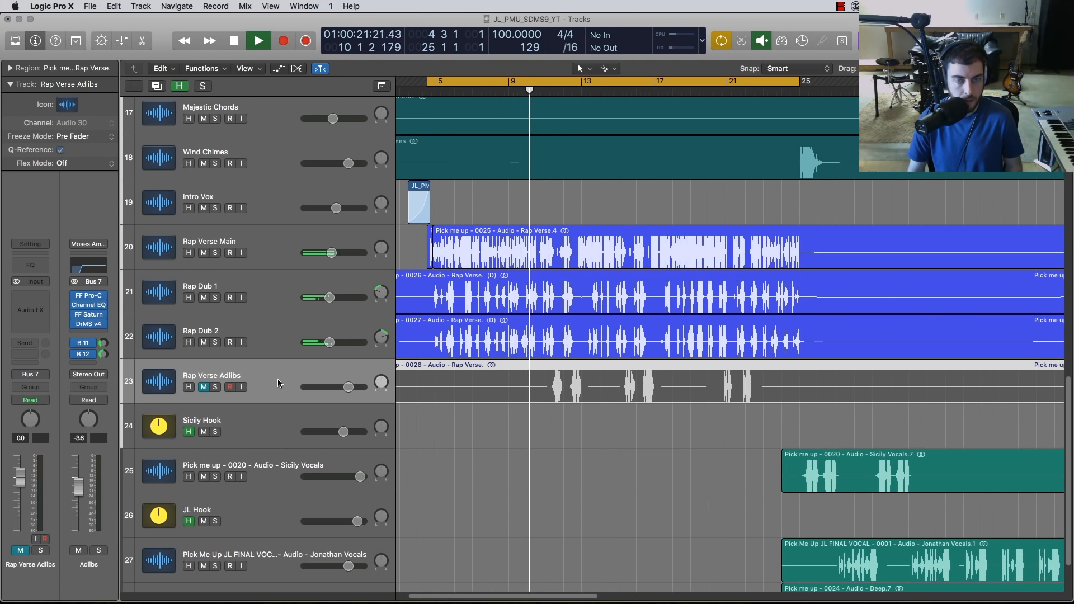
pyautogui.click(203, 387)
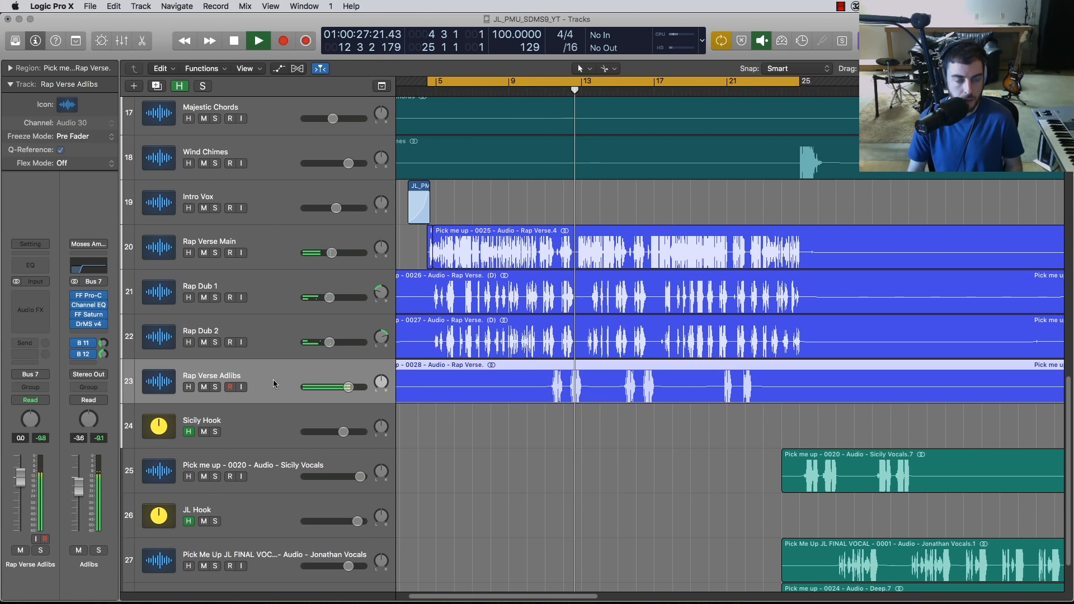
pyautogui.press('space')
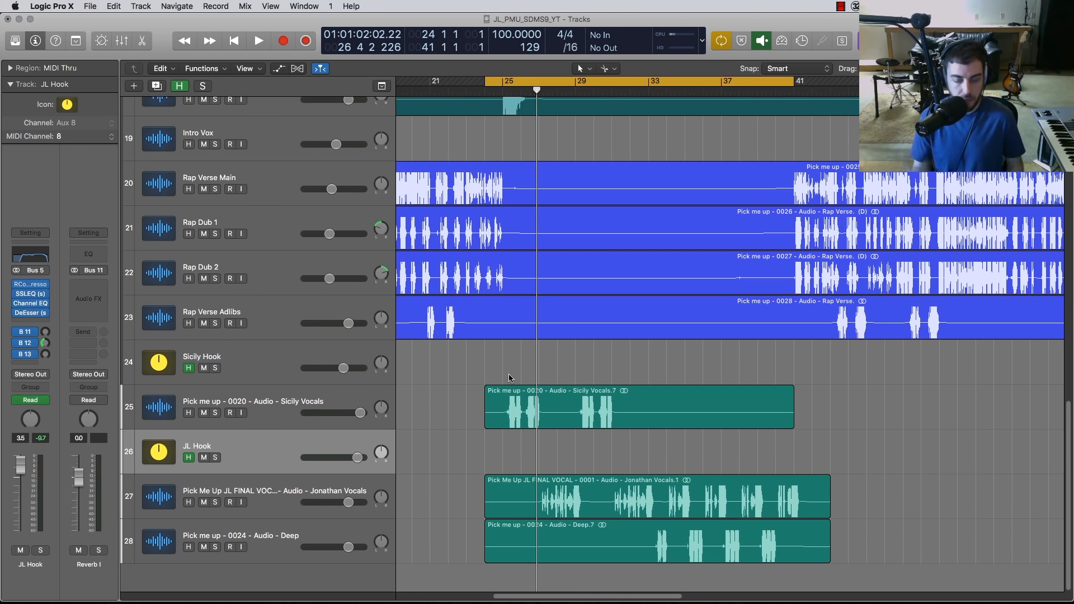
# Play the hook section and select the Deep vocal track to view its Deep Bus channel.
pyautogui.press('space')
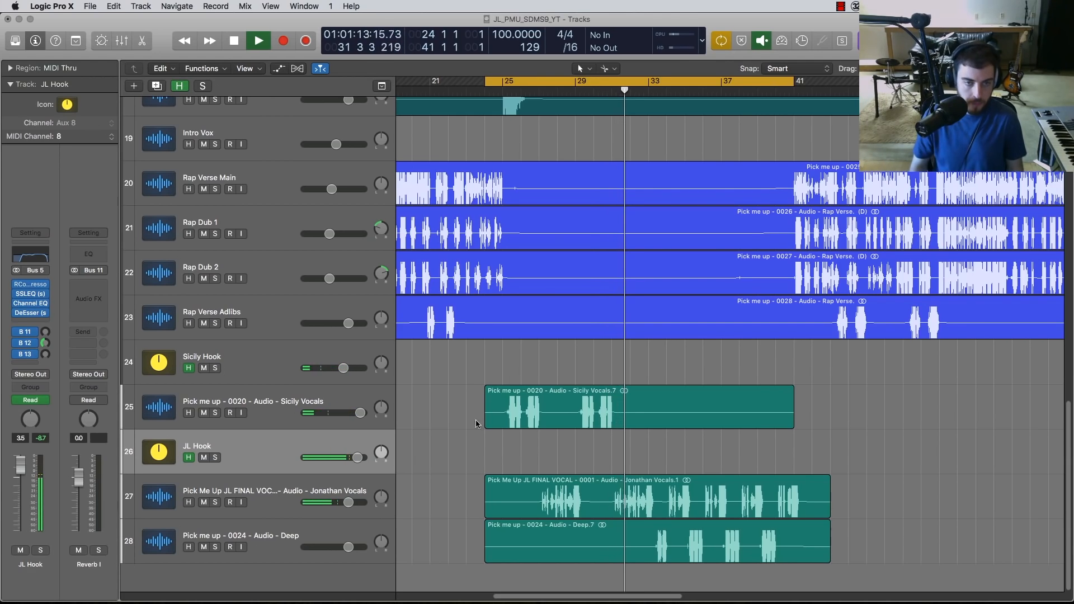
pyautogui.click(297, 533)
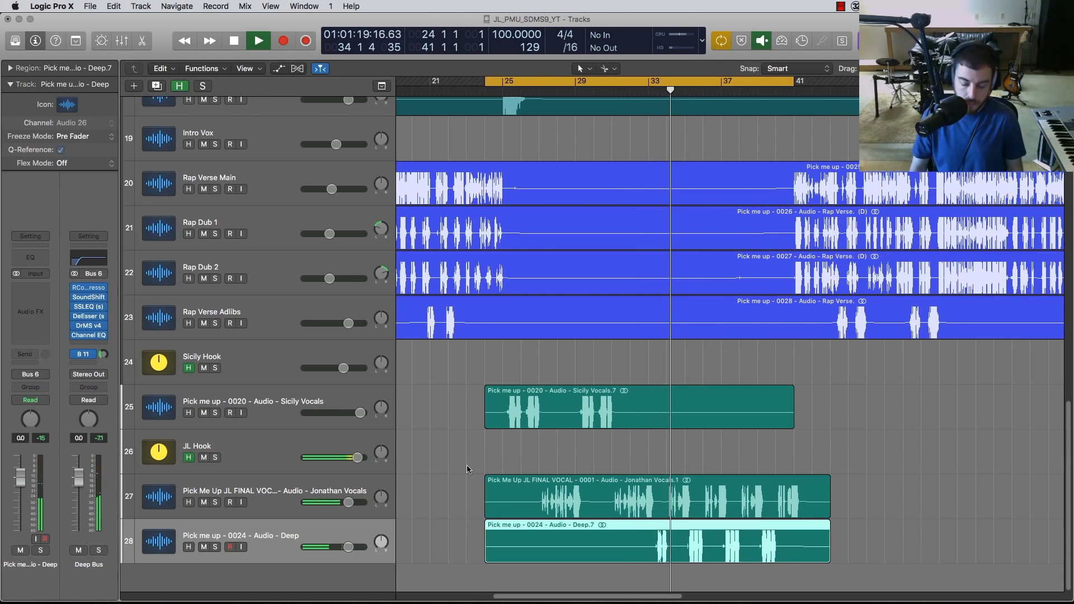
# Stop playback and select the Sicily Vocals track to view its channel and the Sicily Hook bus.
pyautogui.press('space')
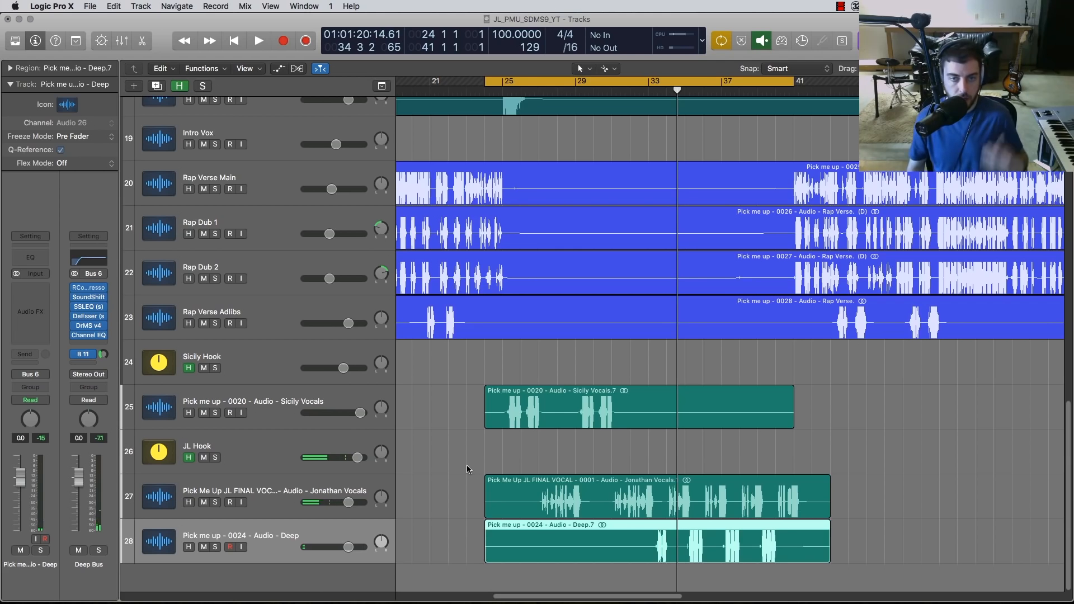
pyautogui.click(314, 399)
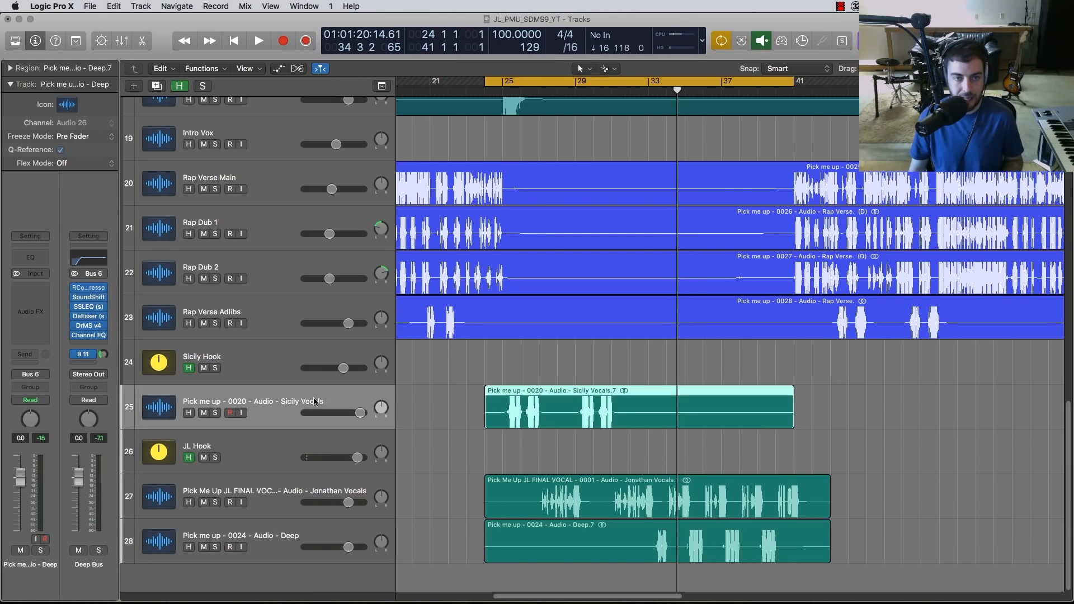
pyautogui.scroll(1, 455, 412)
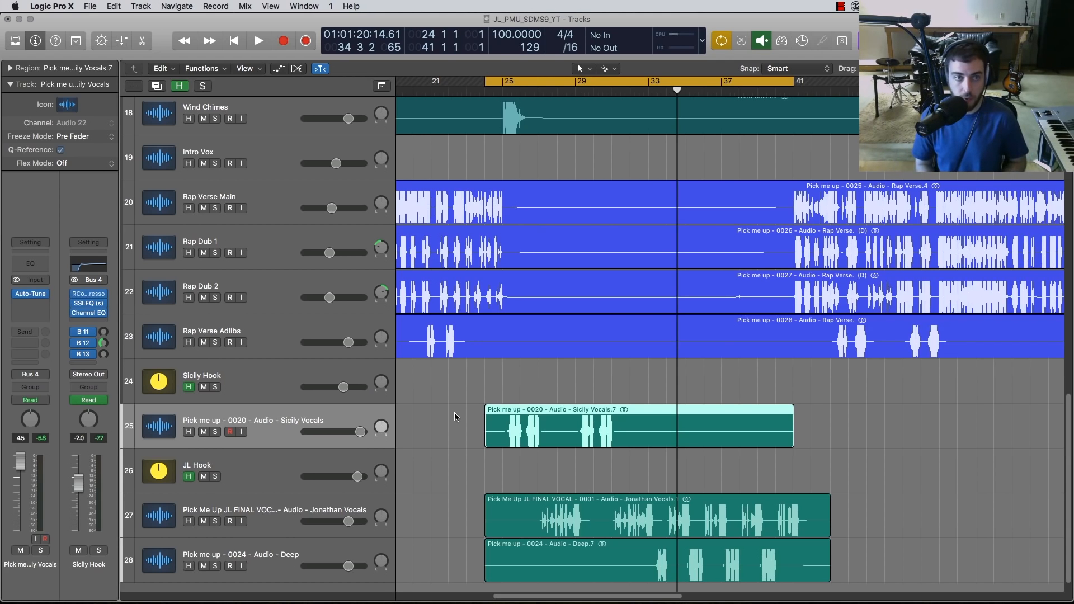
pyautogui.scroll(-1, 455, 416)
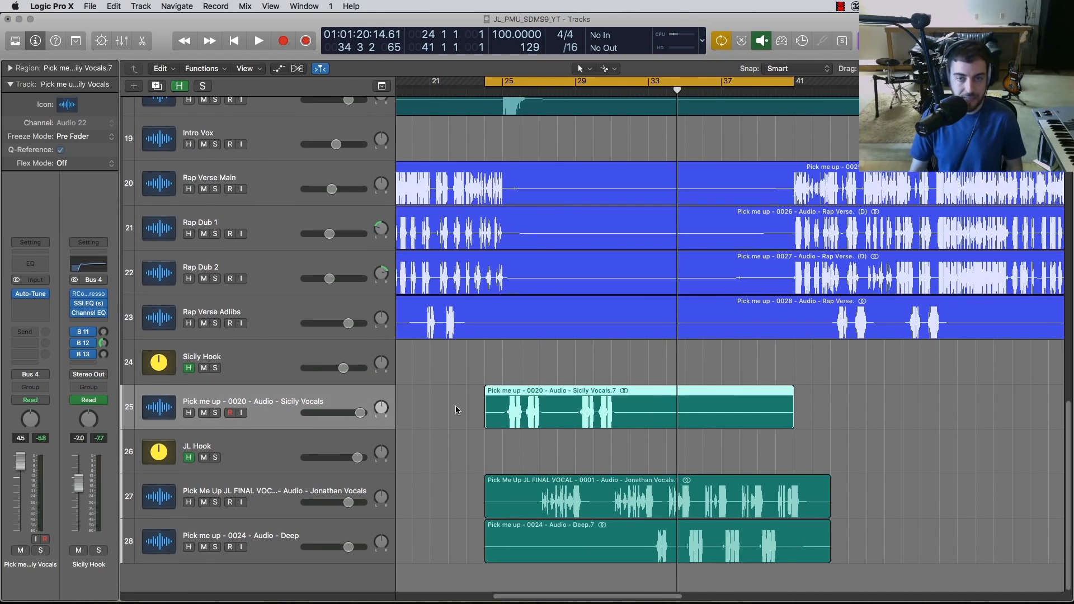
# Switch between the Sicily Hook and Sicily Vocals tracks to examine their channel strips and sends, finishing on Sicily Hook.
pyautogui.click(282, 351)
pyautogui.click(281, 364)
pyautogui.click(280, 406)
pyautogui.click(281, 363)
pyautogui.click(279, 402)
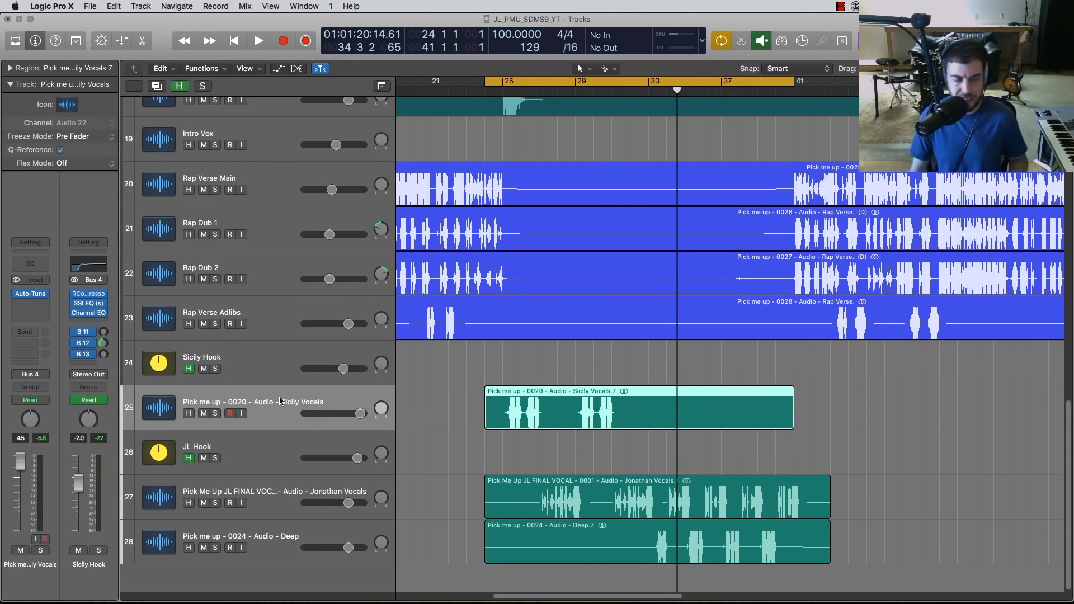
pyautogui.scroll(-1, 445, 424)
pyautogui.click(267, 366)
pyautogui.click(287, 403)
pyautogui.click(287, 382)
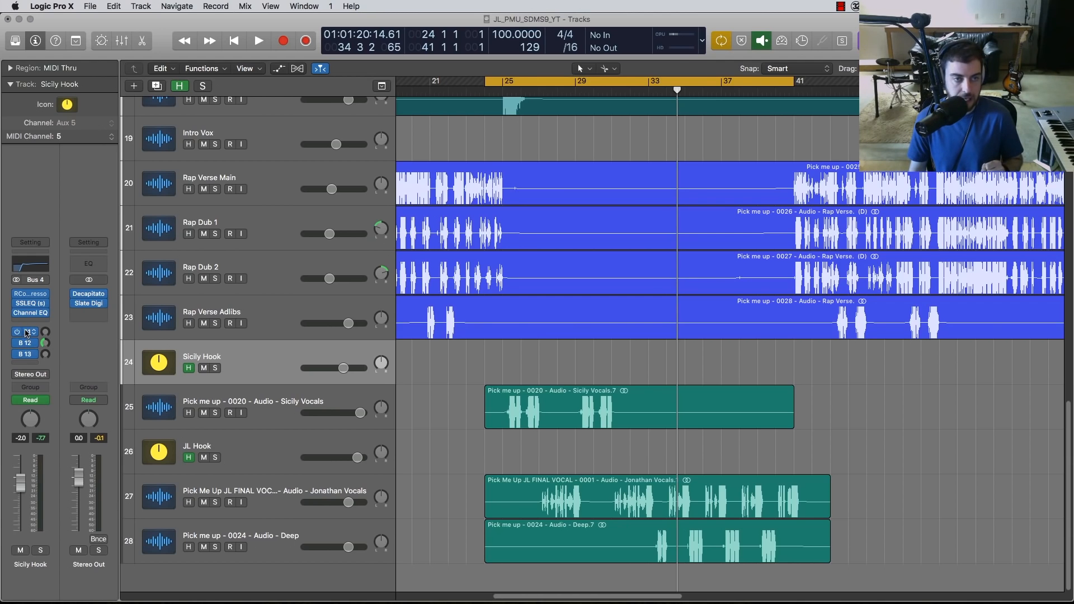
# Show the mixer, insert ValhallaVintageVerb on the Reverb I aux and set its color mode to NOW.
pyautogui.press('x')
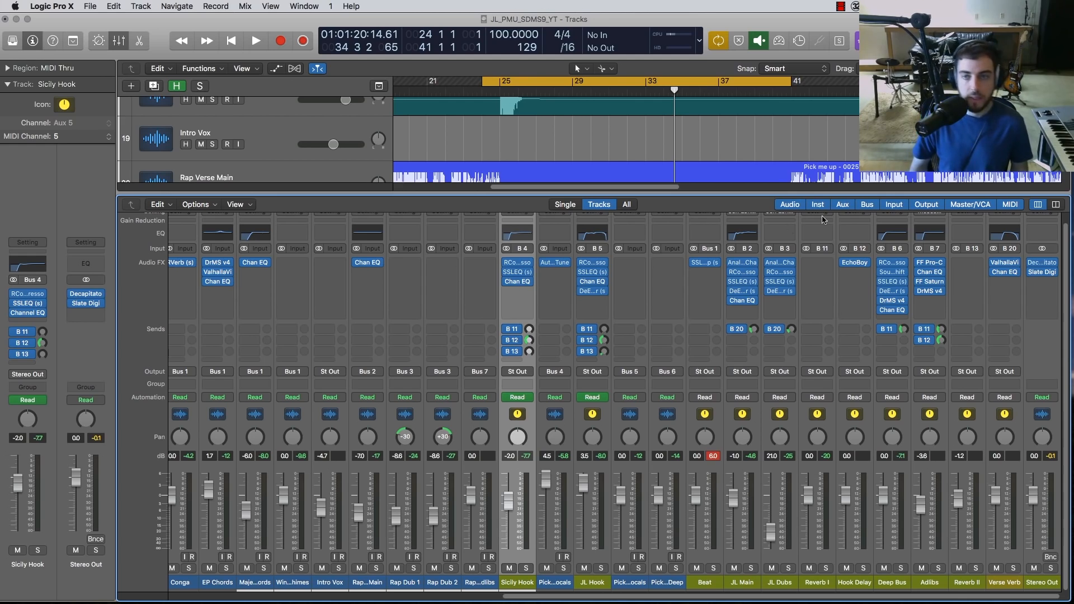
pyautogui.click(828, 266)
pyautogui.moveTo(834, 294)
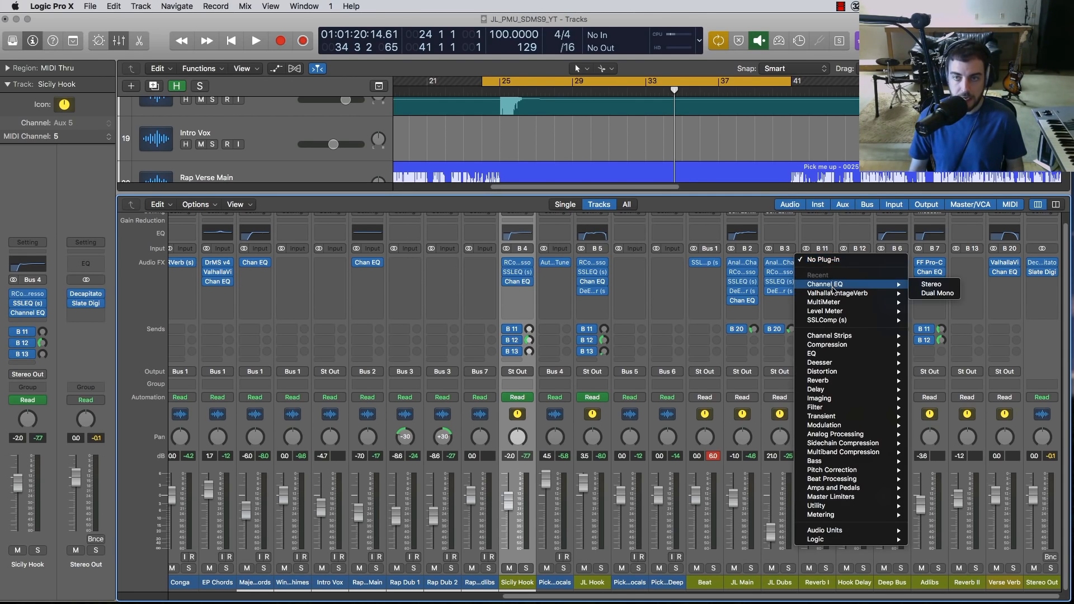
pyautogui.click(929, 294)
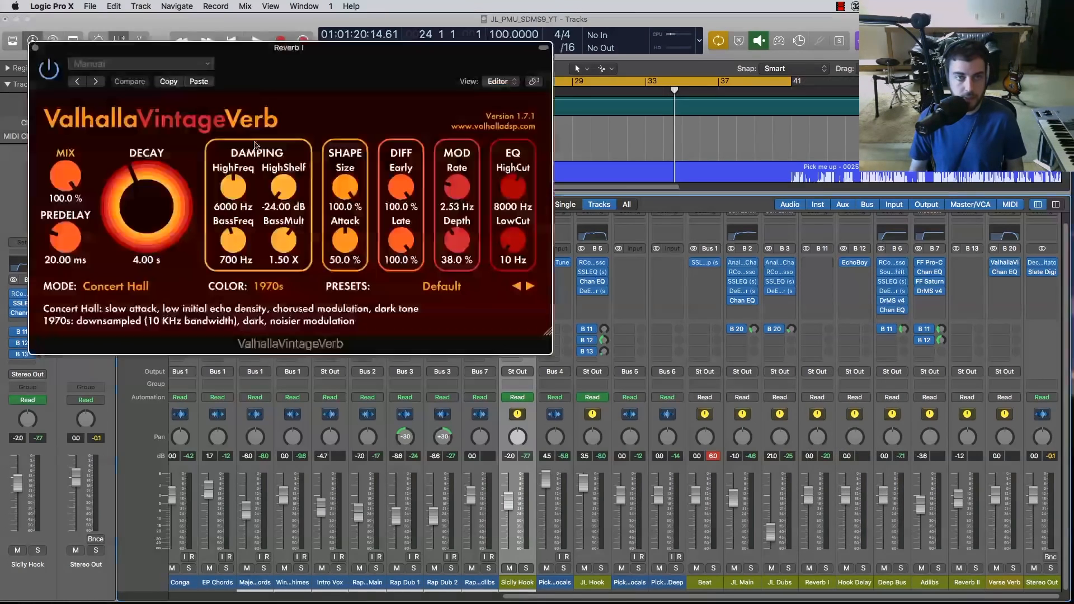
pyautogui.click(329, 302)
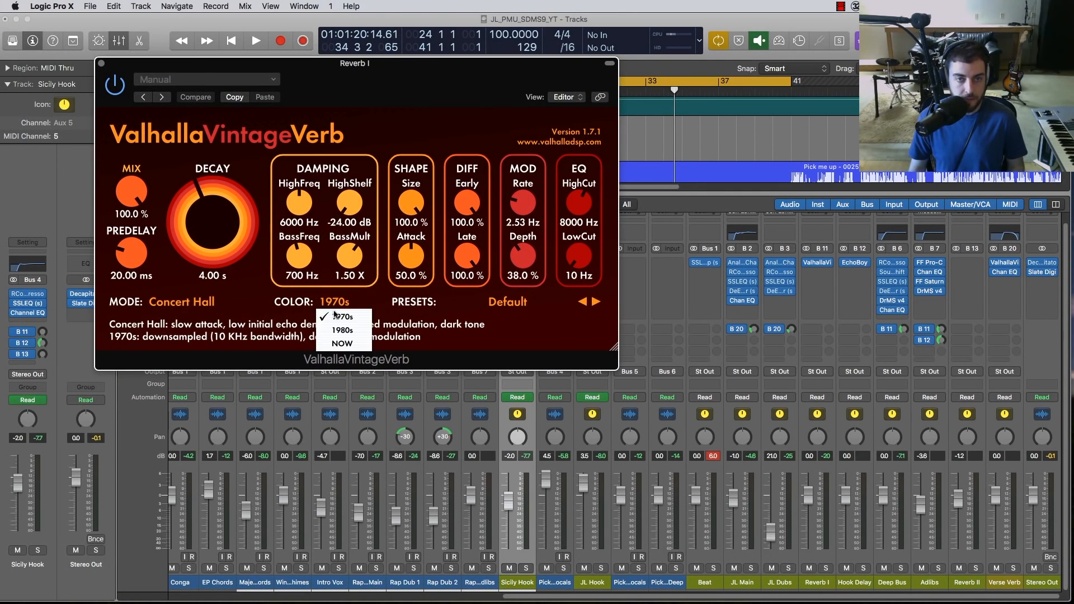
pyautogui.click(342, 343)
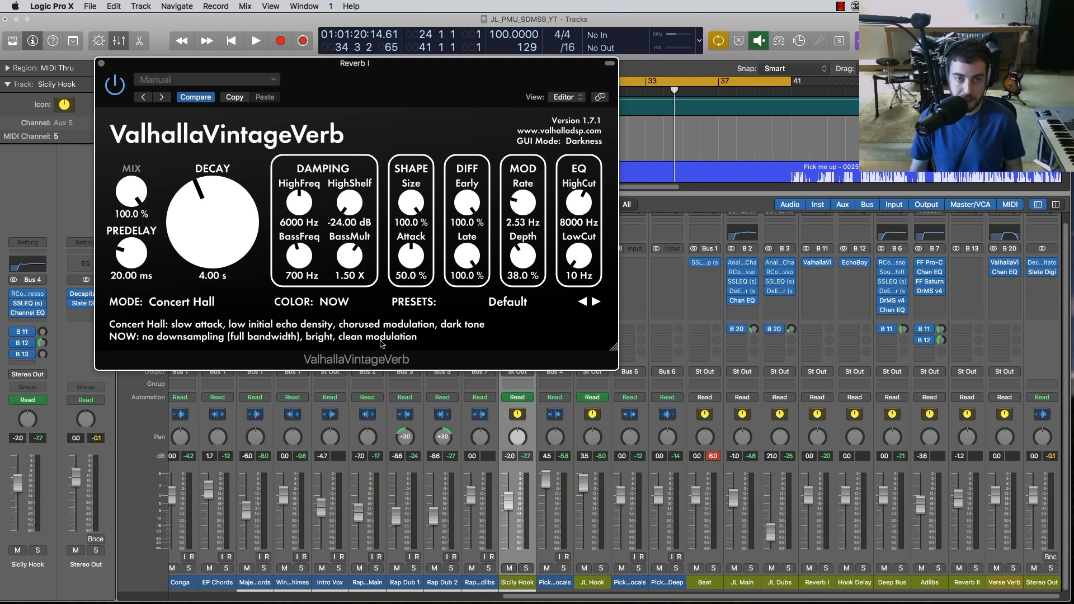
# Shrink the reverb window clear of the mixer channels and raise Sicily Hook's Bus 11 send to about -15.6 dB.
pyautogui.moveTo(274, 74); pyautogui.dragTo(230, 126)
pyautogui.moveTo(580, 415); pyautogui.dragTo(440, 382)
pyautogui.moveTo(421, 126); pyautogui.dragTo(413, 132)
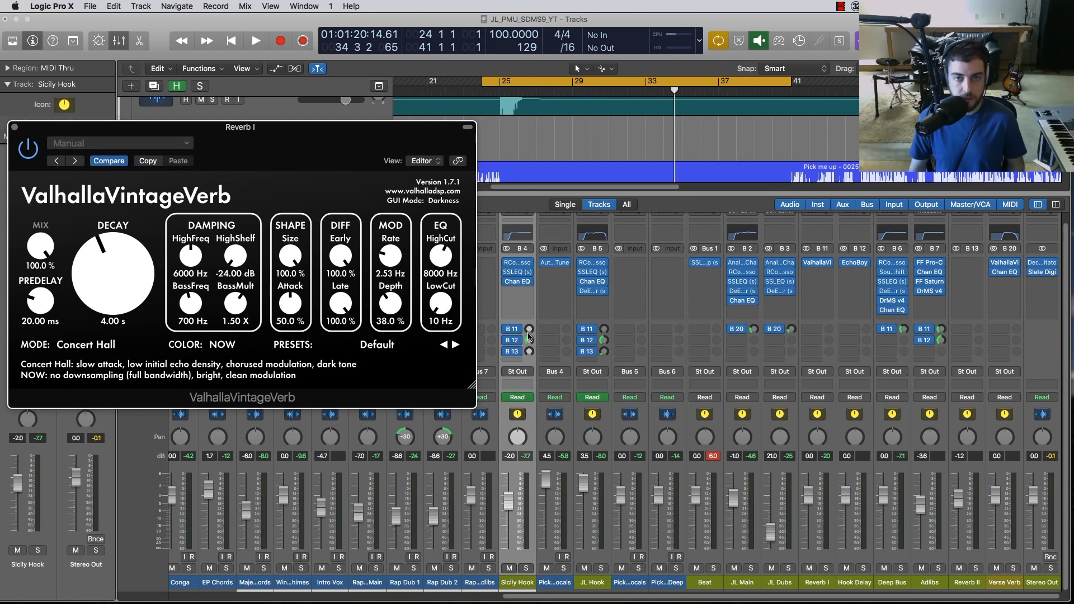
pyautogui.moveTo(528, 331); pyautogui.dragTo(528, 358)
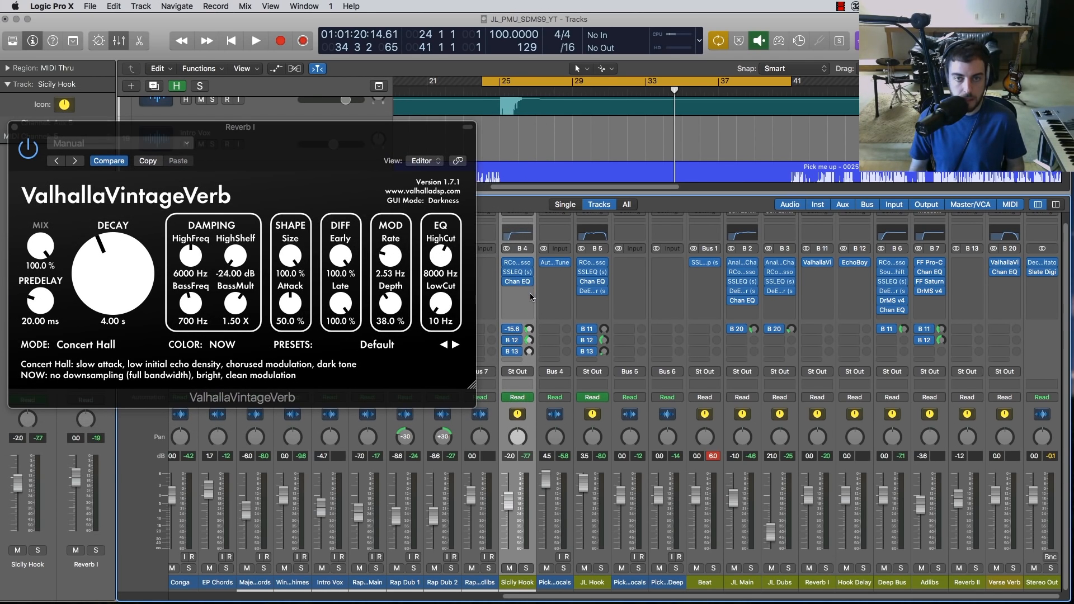
# Move the cycle start to bar 26 and play the hook from there.
pyautogui.press('space')
pyautogui.press('space')
pyautogui.moveTo(486, 80); pyautogui.dragTo(515, 80)
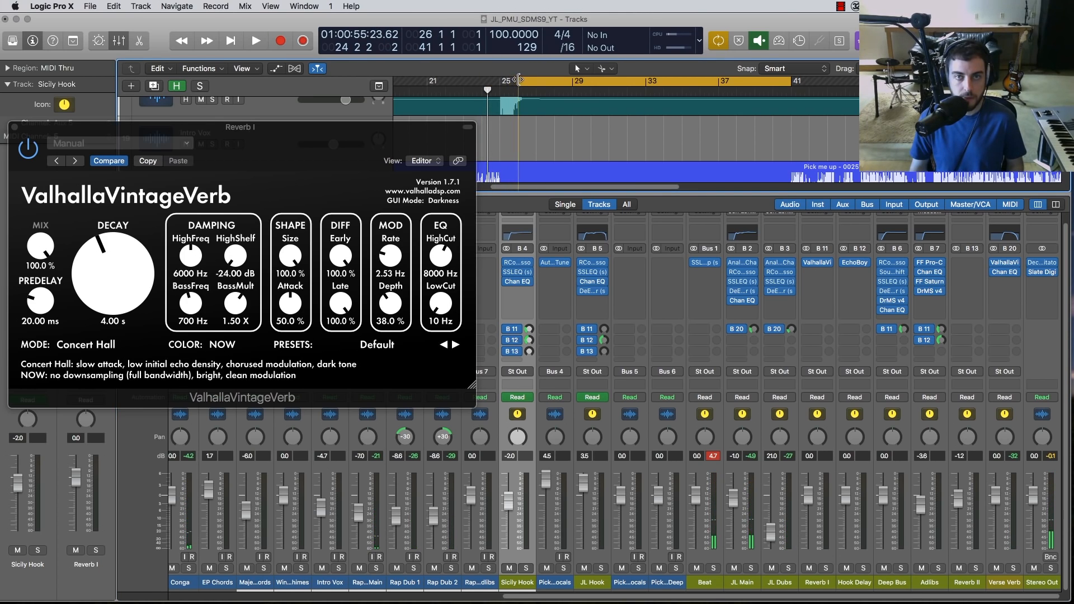
pyautogui.press('space')
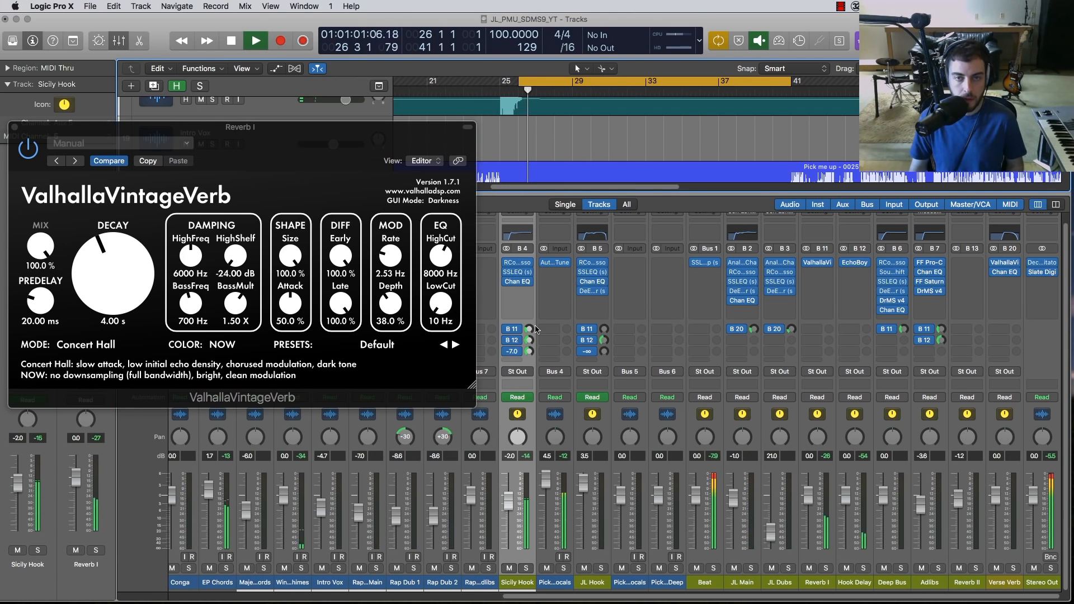
# Raise Sicily Hook's Bus 11 reverb send to about -5.9 dB while replaying the hook.
pyautogui.press('space')
pyautogui.press('space')
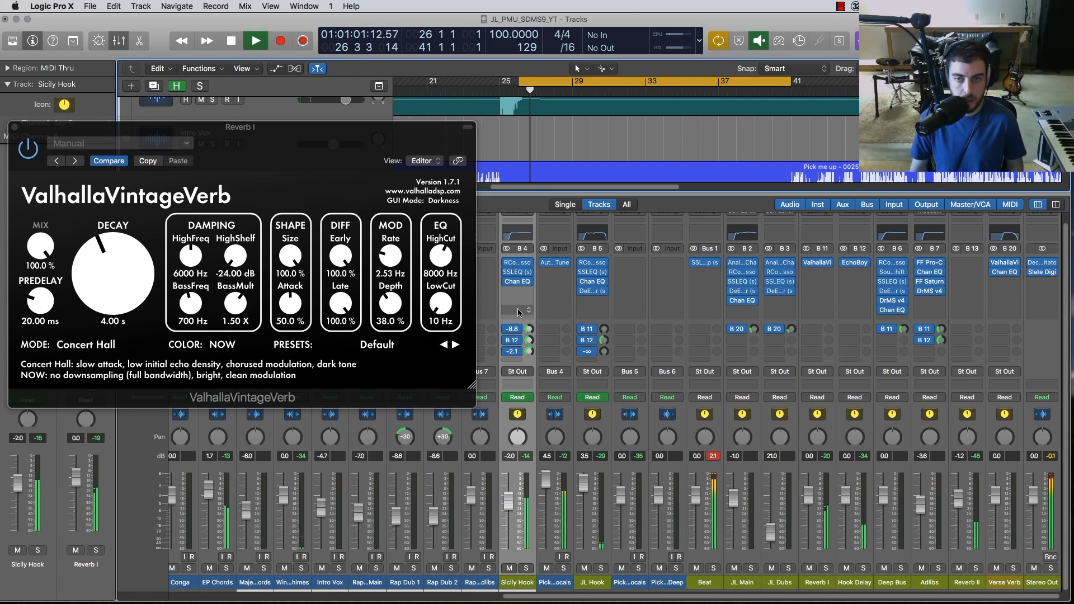
pyautogui.press('space')
pyautogui.press('space')
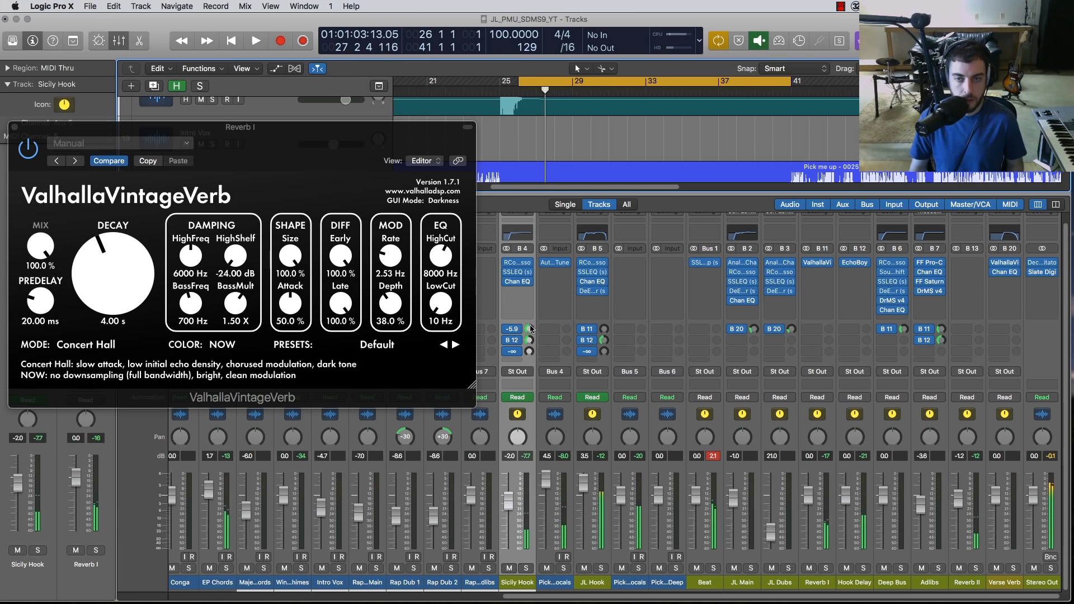
# Move the cycle start to bar 25 and replay the hook to judge the reverb on Sicily Hook.
pyautogui.moveTo(518, 81); pyautogui.dragTo(502, 81)
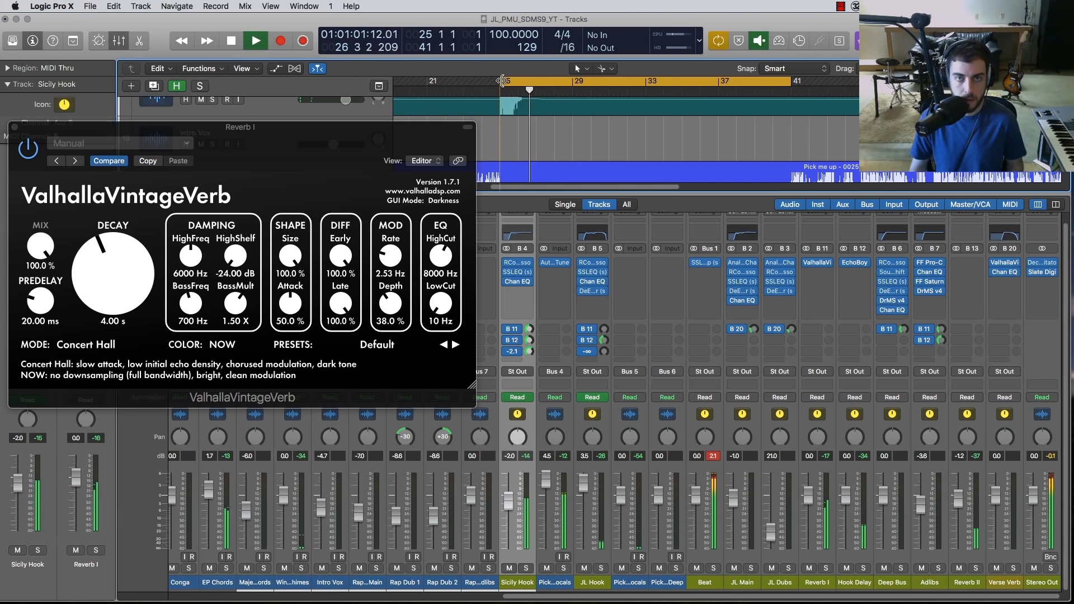
pyautogui.press('space')
pyautogui.press('space')
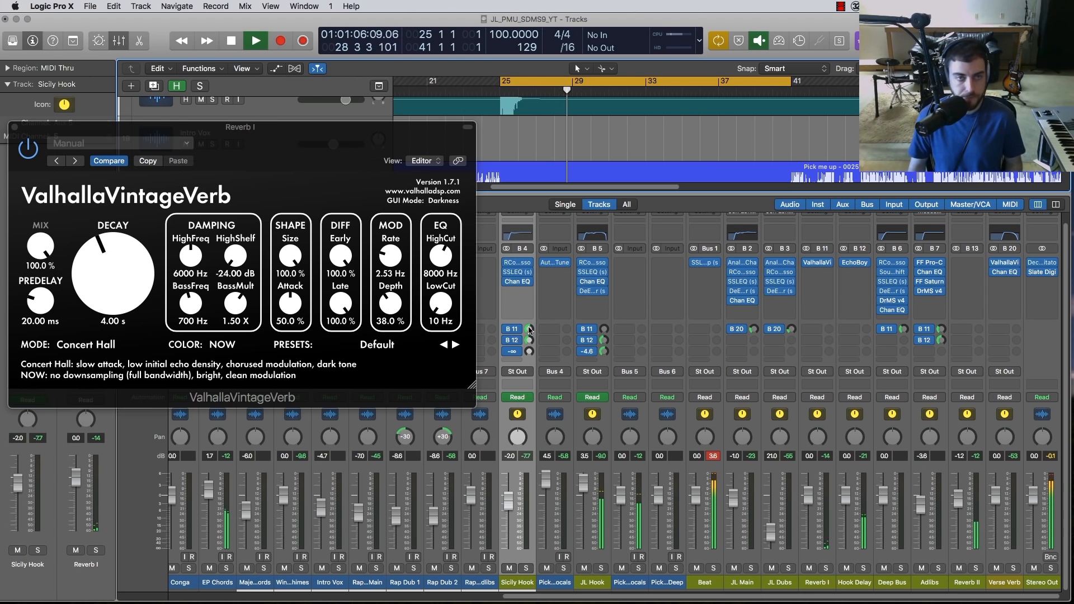
pyautogui.moveTo(200, 127); pyautogui.dragTo(229, 123)
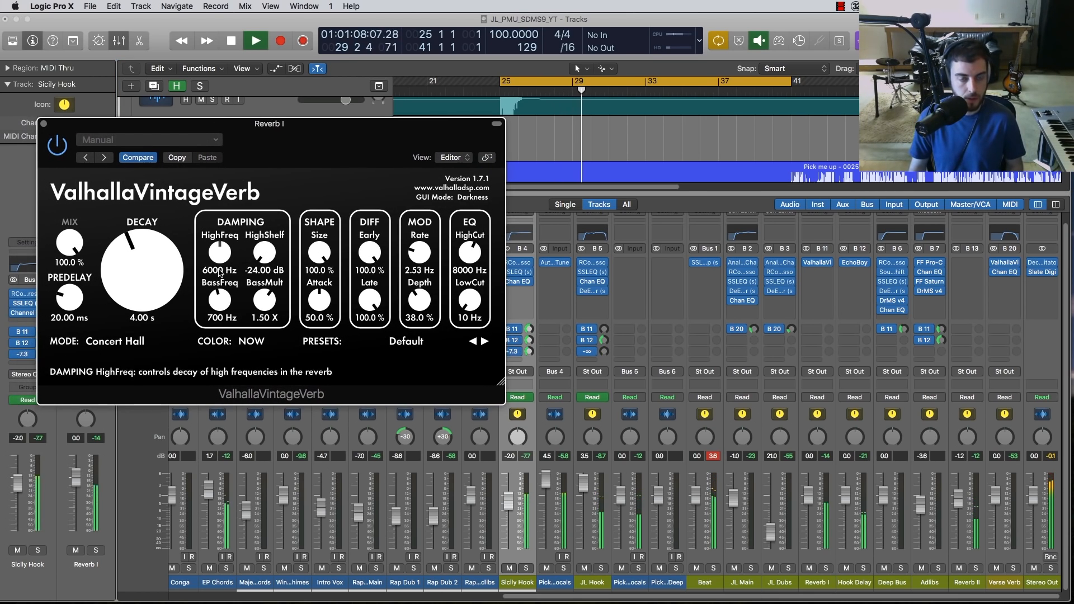
pyautogui.press('space')
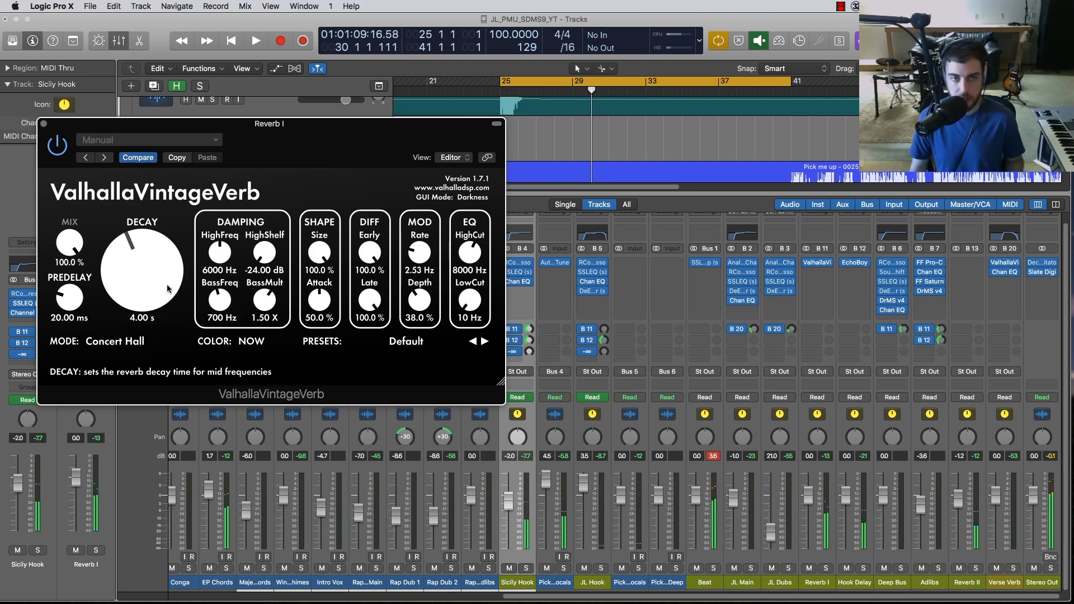
# Set Reverb I's decay to 5.49 s, its low cut to 560 Hz and its high cut to 7820 Hz.
pyautogui.moveTo(160, 284); pyautogui.dragTo(158, 278)
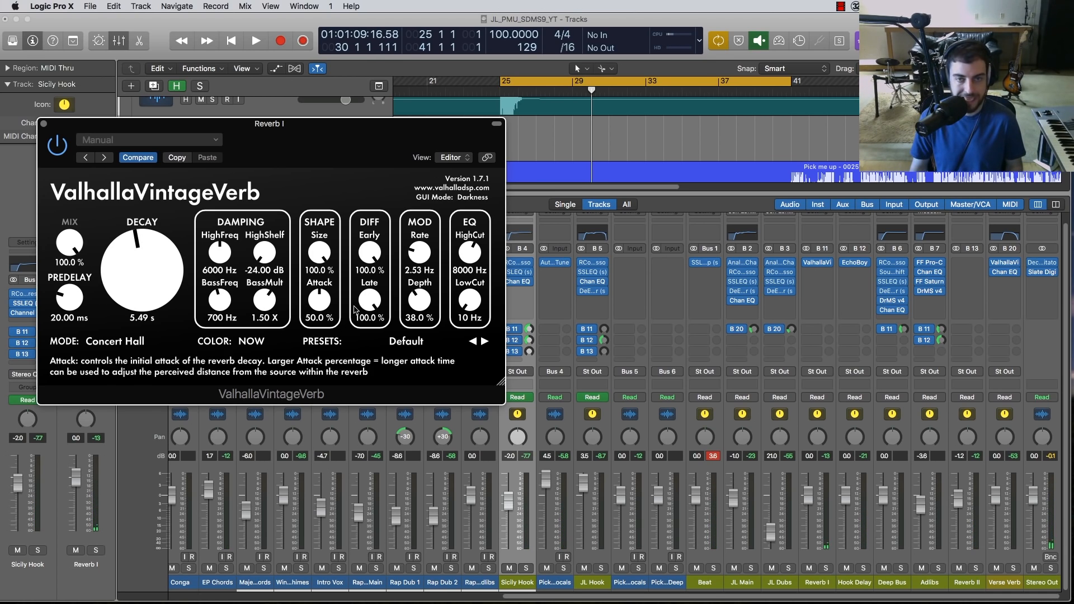
pyautogui.moveTo(469, 311); pyautogui.dragTo(469, 280)
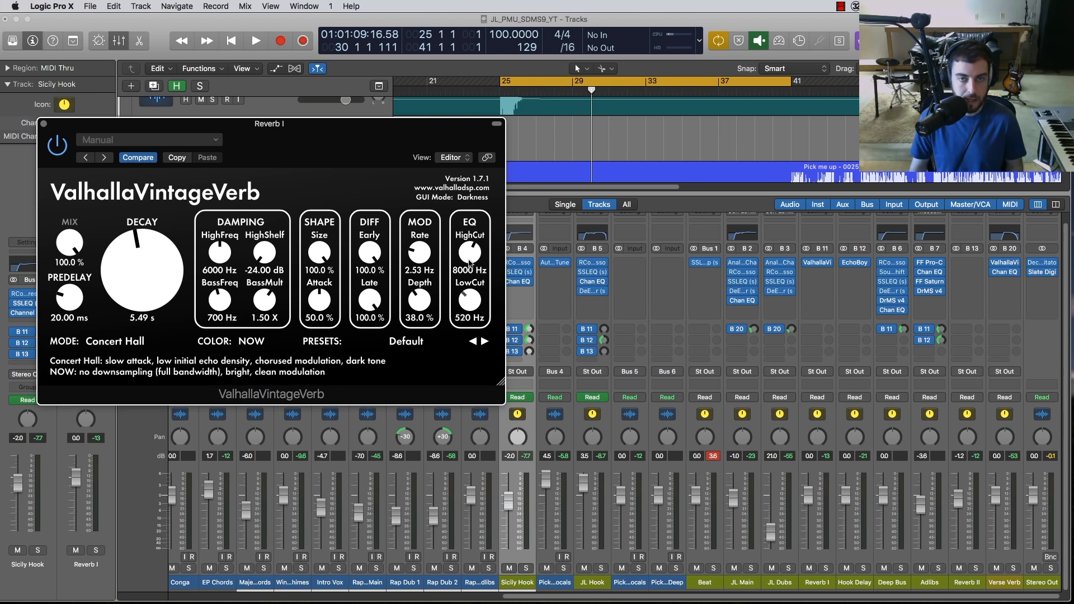
pyautogui.moveTo(473, 265); pyautogui.dragTo(573, 279)
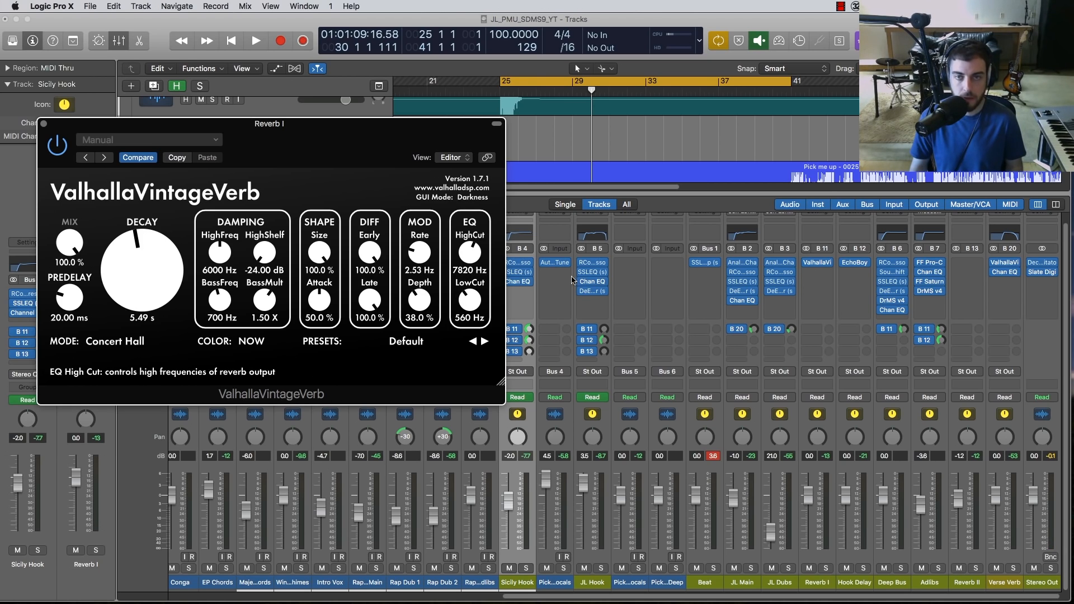
# Add a Channel EQ after the reverb on Reverb I, enable and shape its low-cut and high-cut filters, and close it.
pyautogui.click(819, 232)
pyautogui.moveTo(391, 48); pyautogui.dragTo(533, 106)
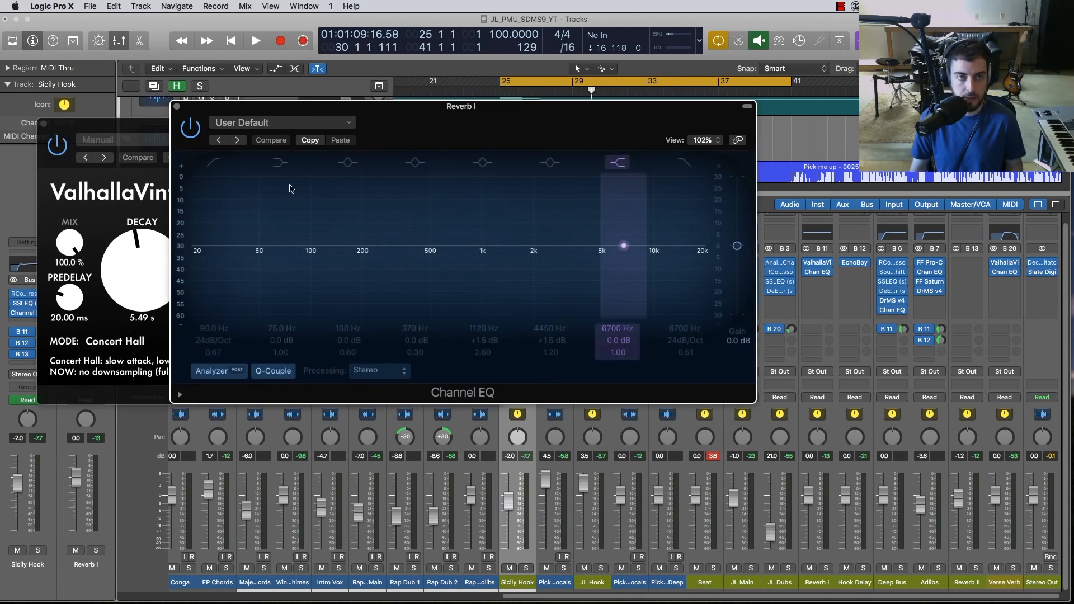
pyautogui.click(213, 162)
pyautogui.moveTo(302, 277); pyautogui.dragTo(421, 278)
pyautogui.moveTo(212, 341); pyautogui.dragTo(210, 328)
pyautogui.moveTo(417, 287); pyautogui.dragTo(420, 287)
pyautogui.click(688, 162)
pyautogui.moveTo(655, 279)
pyautogui.mouseDown()
pyautogui.moveTo(635, 279)
pyautogui.moveTo(660, 282)
pyautogui.mouseUp()
pyautogui.click(178, 107)
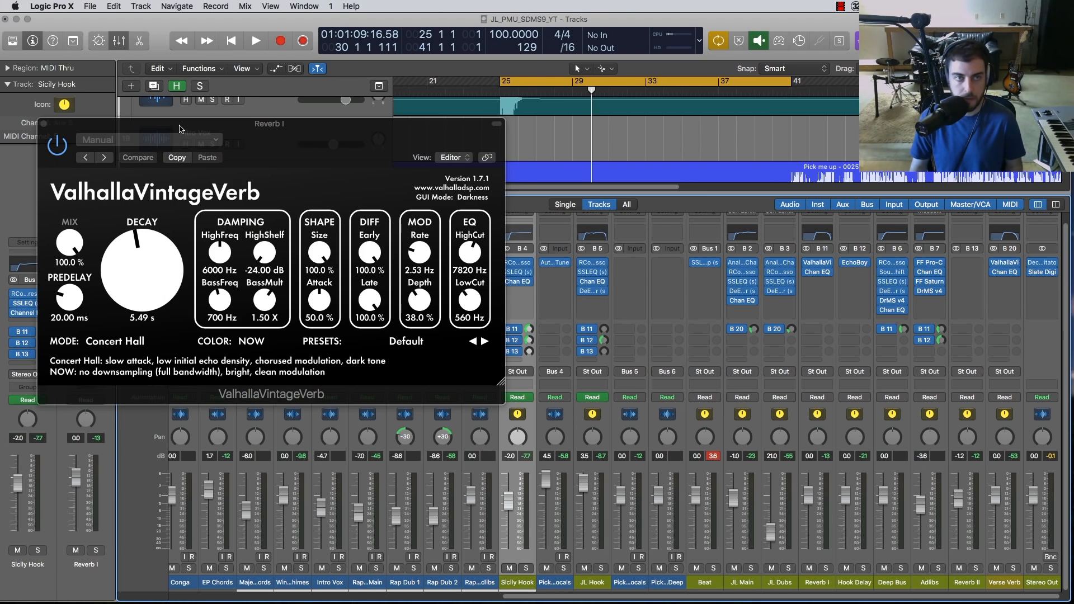
# Play the hook from bar 25 to audition the filtered reverb, keeping its window clear of the sends.
pyautogui.press('space')
pyautogui.moveTo(181, 129)
pyautogui.mouseDown()
pyautogui.moveTo(196, 129)
pyautogui.moveTo(197, 155)
pyautogui.moveTo(166, 135)
pyautogui.mouseUp()
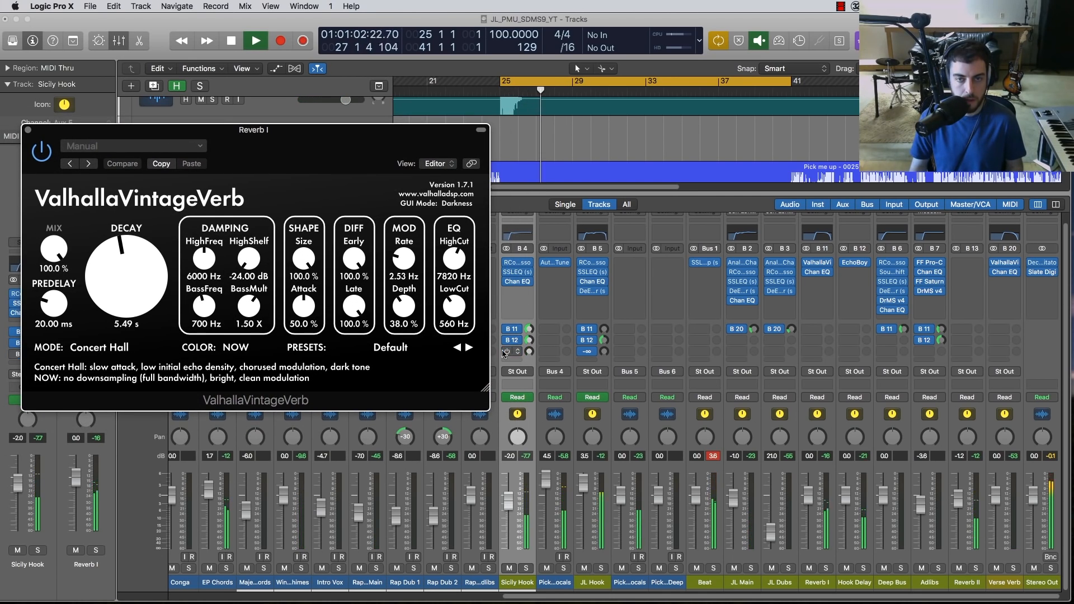
pyautogui.moveTo(354, 141); pyautogui.dragTo(361, 140)
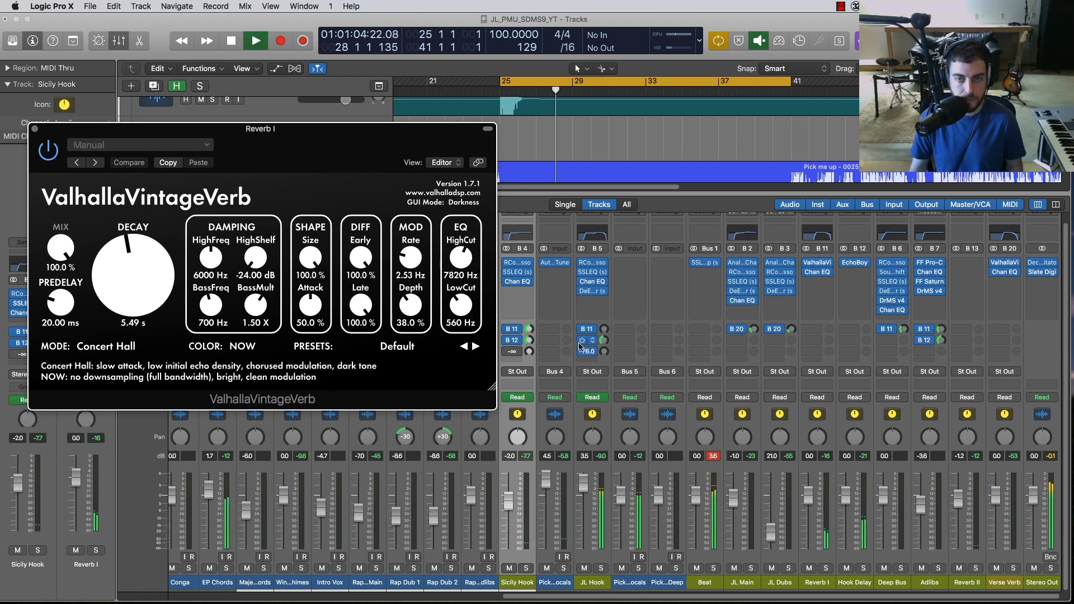
pyautogui.moveTo(364, 133); pyautogui.dragTo(374, 140)
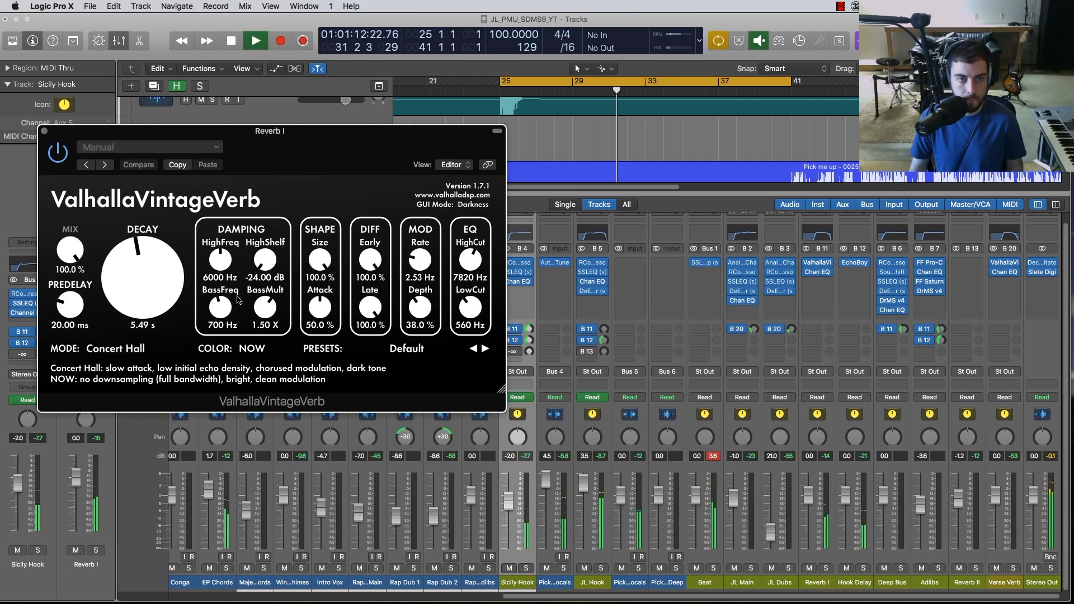
pyautogui.press('space')
# Switch Reverb I's mode to Chorus Space, set its predelay to 8.17 ms and audition the hook.
pyautogui.click(122, 349)
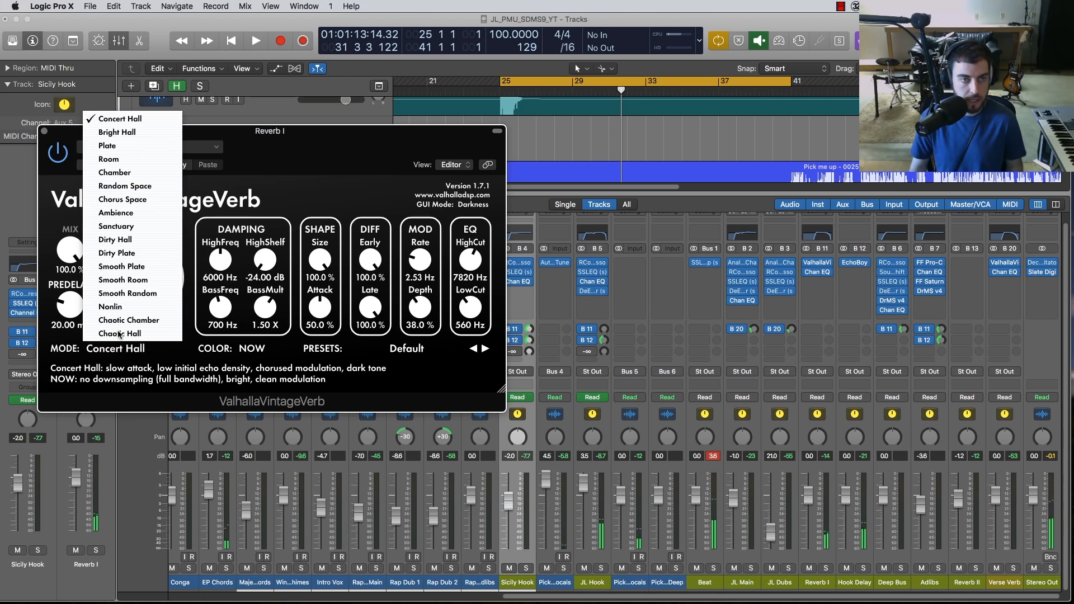
pyautogui.click(144, 201)
pyautogui.press('space')
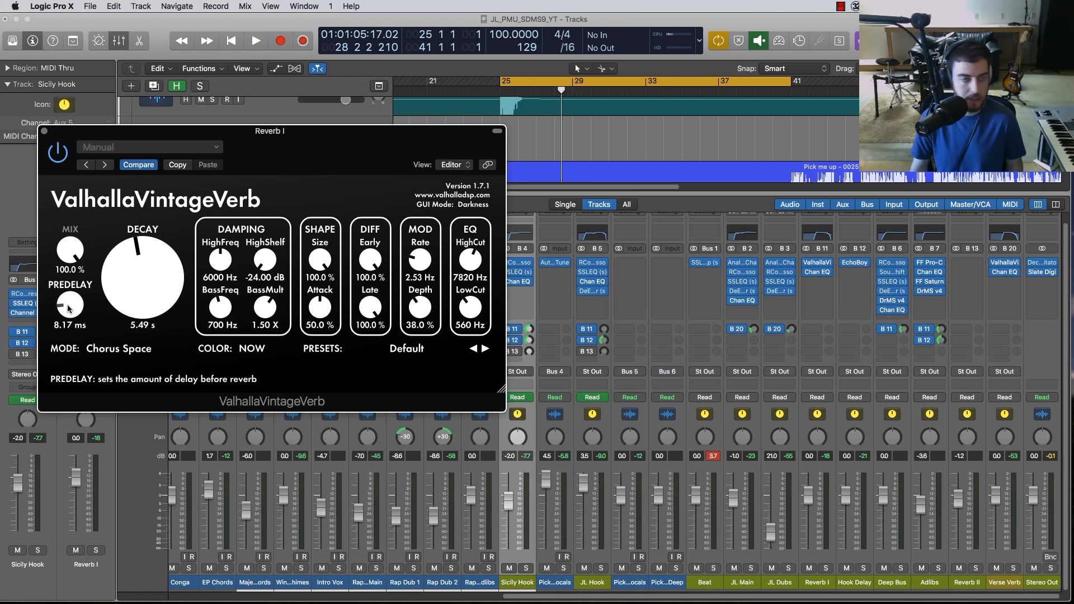
# Raise JL Hook's Bus 11 reverb send to about -4.5 dB while replaying the hook.
pyautogui.press('space')
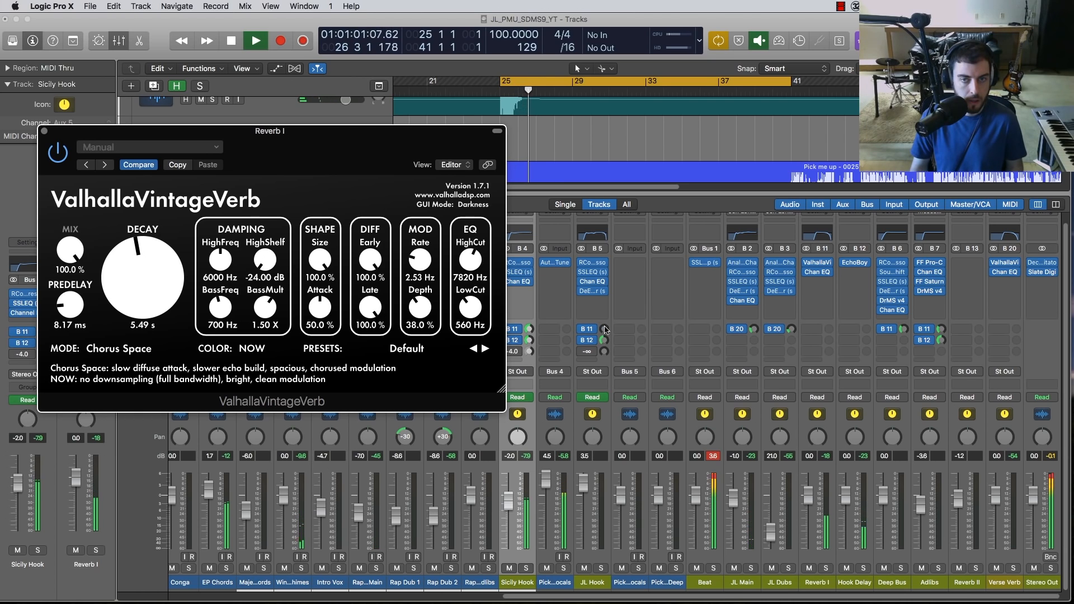
pyautogui.moveTo(607, 331)
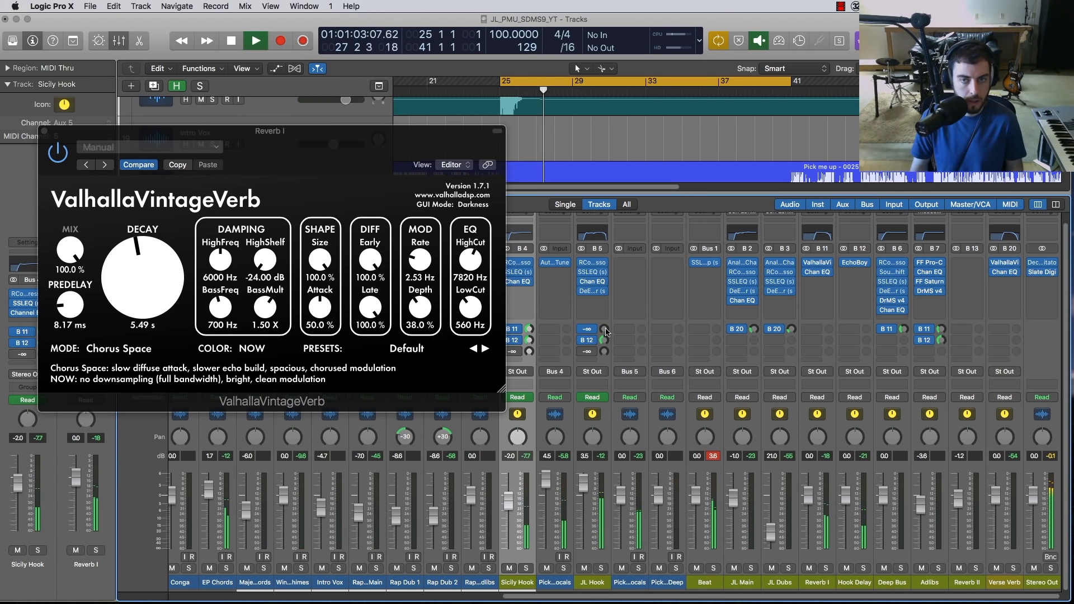
pyautogui.press('space')
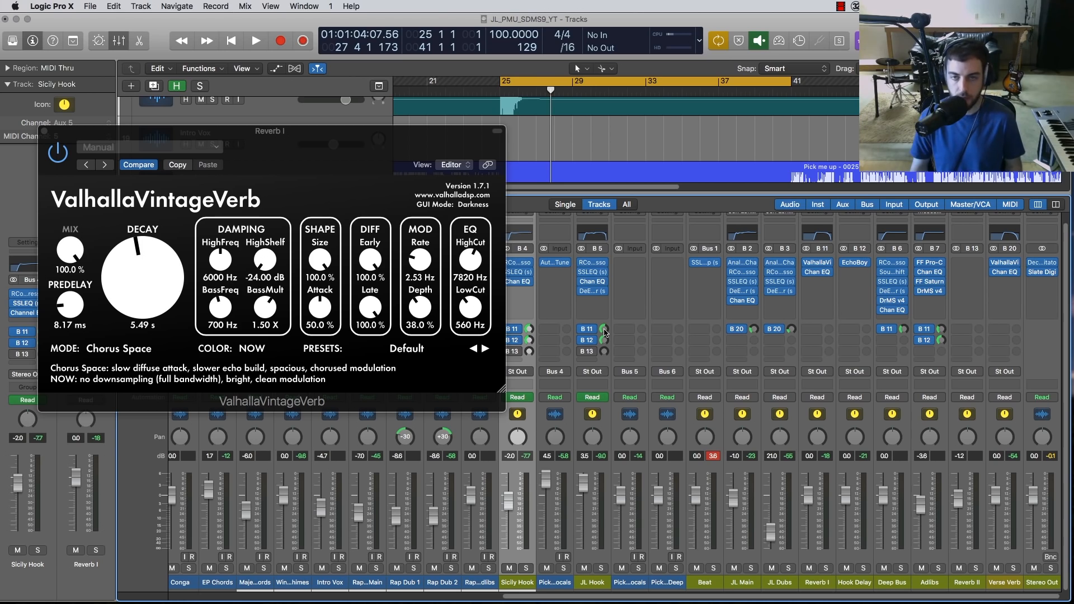
pyautogui.press('space')
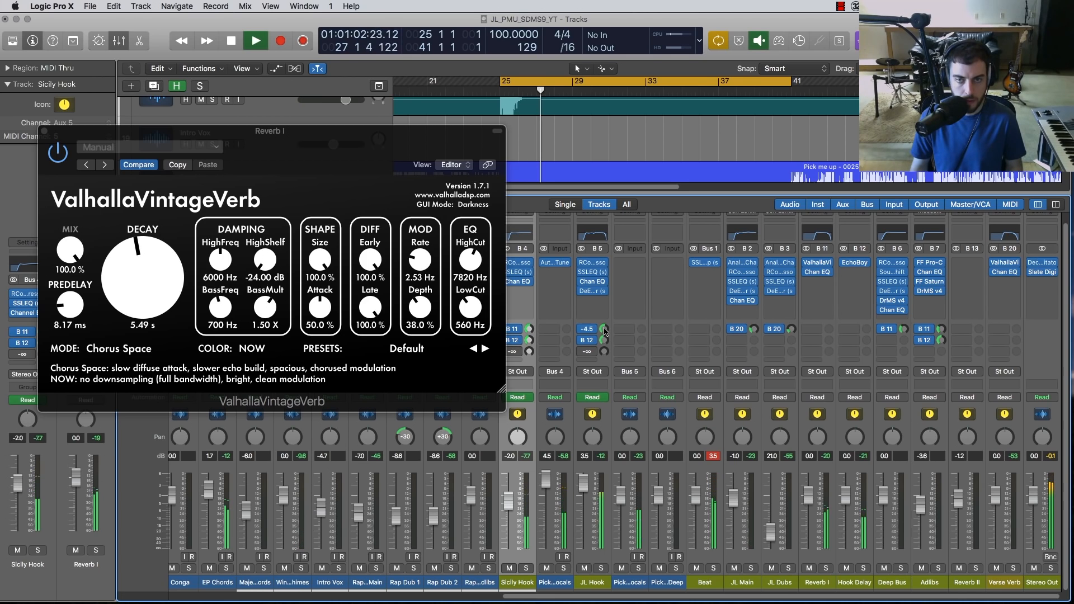
# Fine-tune JL Hook's Bus 11 send while replaying the hook, and close the Reverb I reverb window.
pyautogui.moveTo(604, 330); pyautogui.dragTo(603, 331)
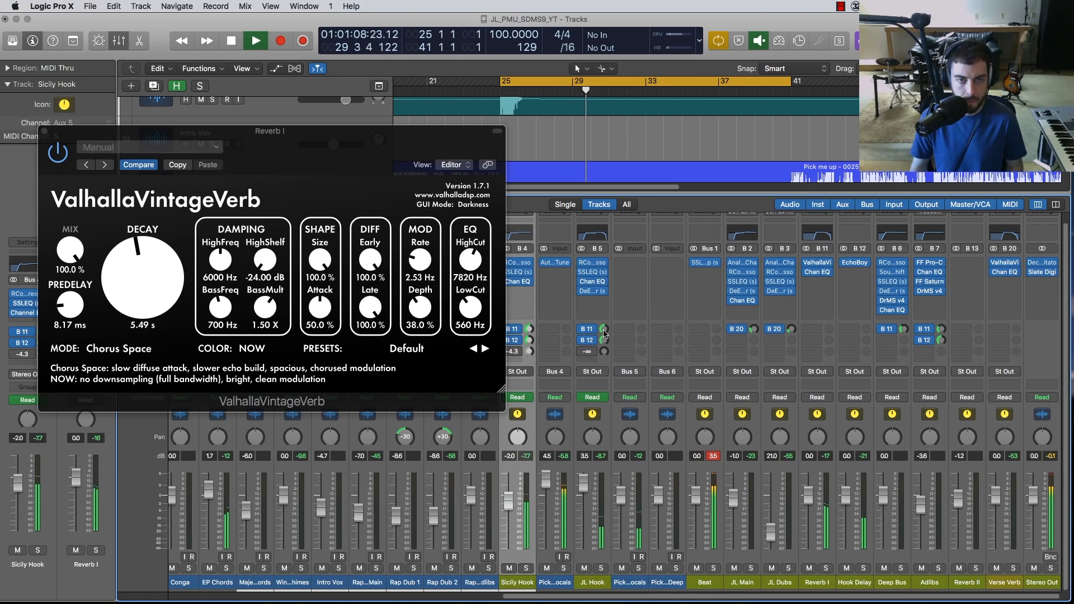
pyautogui.press('space')
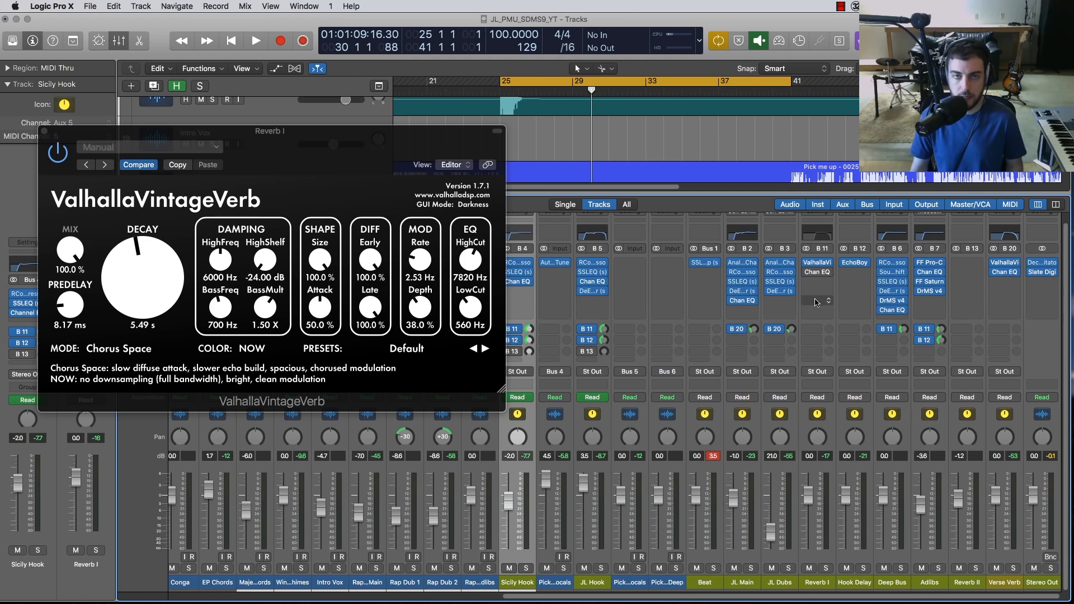
pyautogui.press('space')
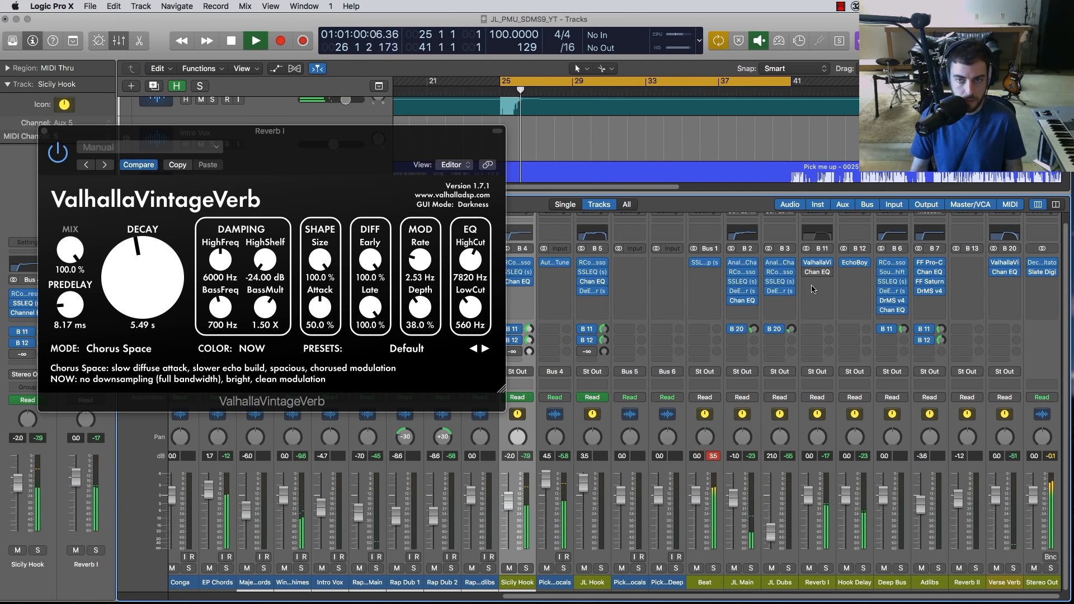
pyautogui.moveTo(807, 274)
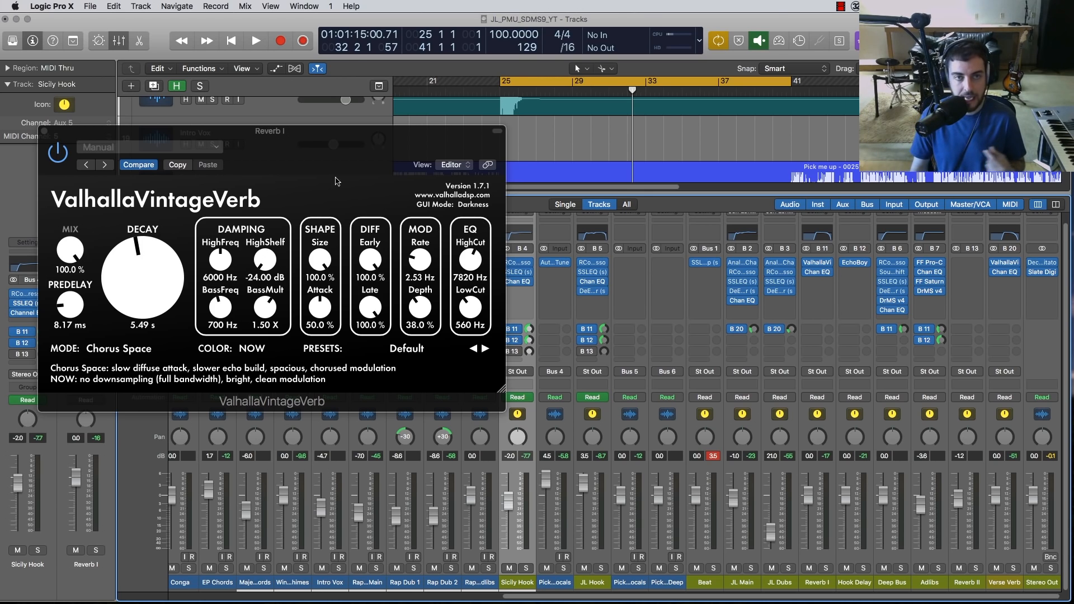
pyautogui.moveTo(319, 139); pyautogui.dragTo(311, 144)
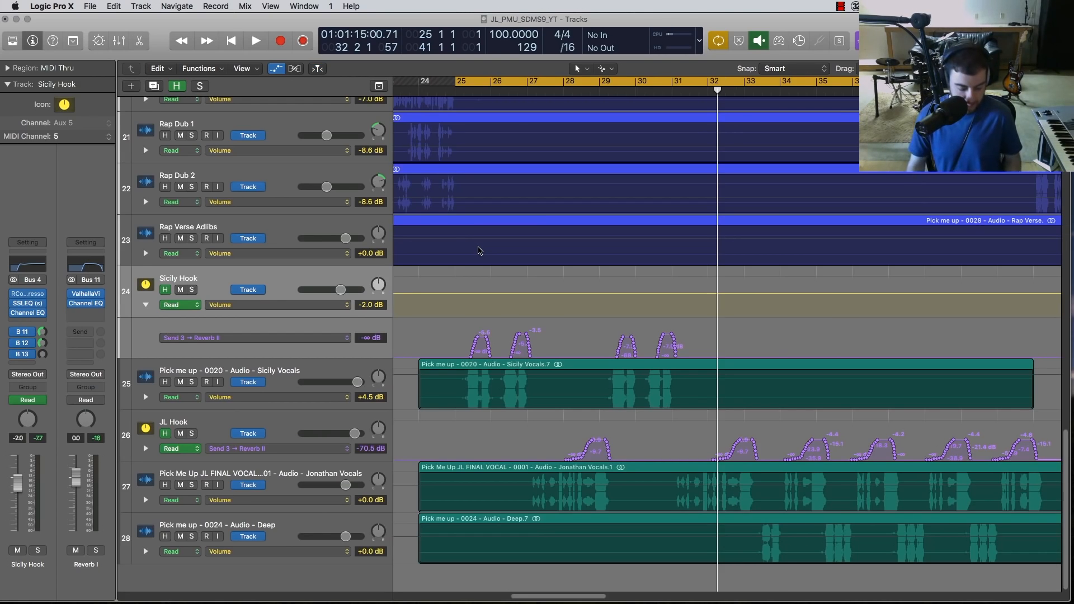
# Examine the Send 3 to Reverb II automation on the Sicily Hook and JL Hook tracks between bars 25 and 29.
pyautogui.press('x')
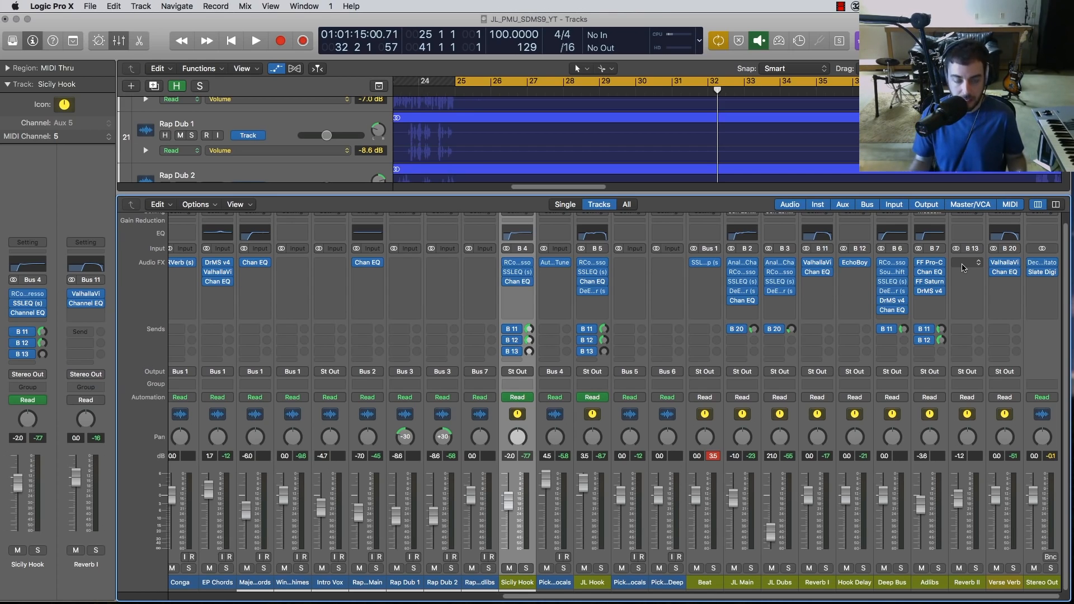
pyautogui.press('x')
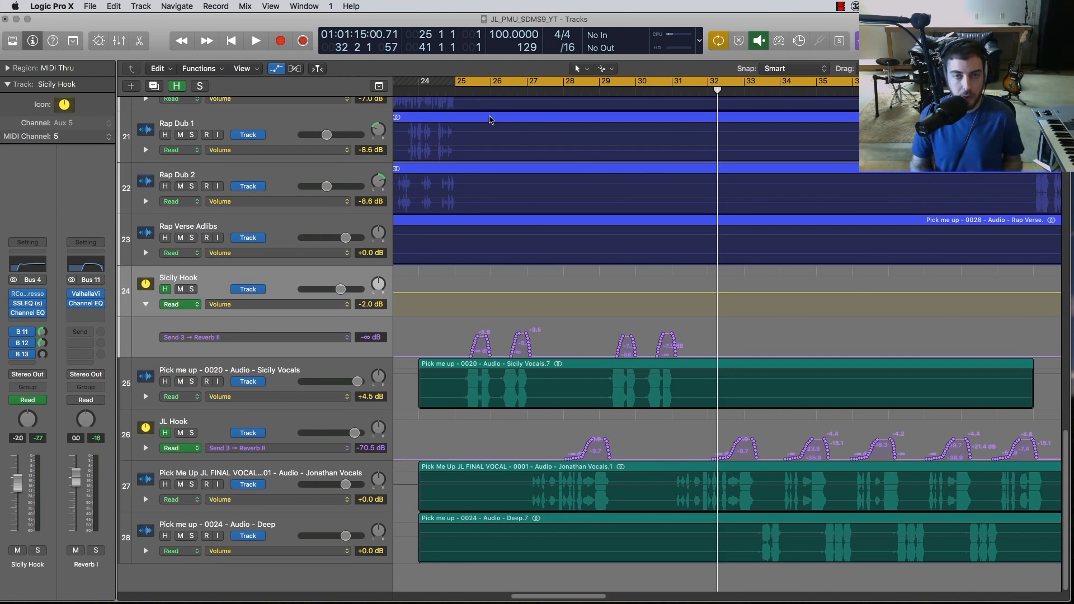
pyautogui.click(472, 96)
pyautogui.press('super+Right')
pyautogui.press('super+Right')
pyautogui.press('super+Right')
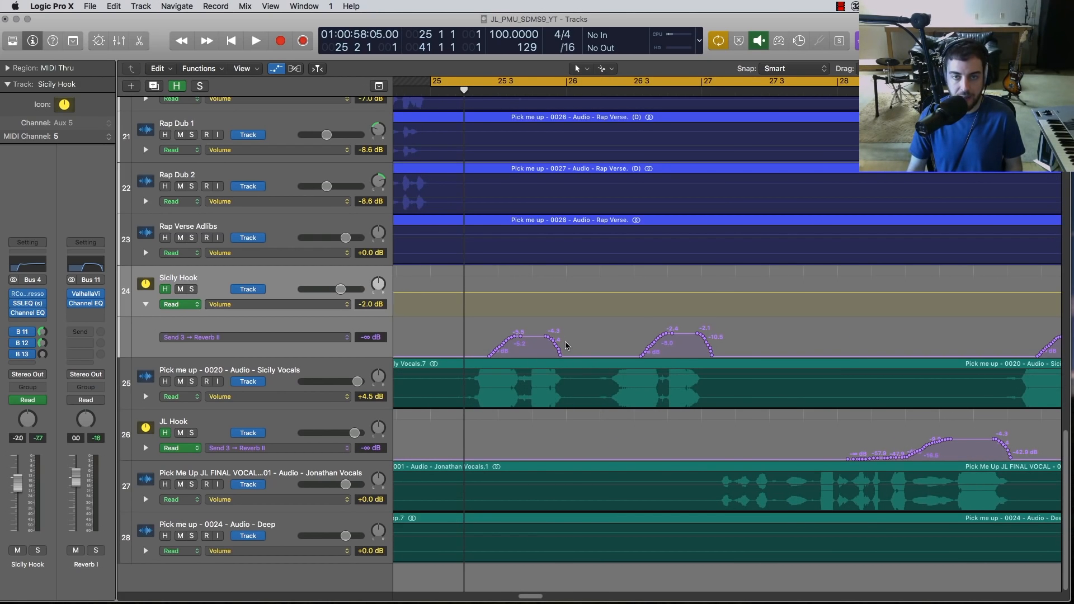
pyautogui.hscroll(2, 565, 341)
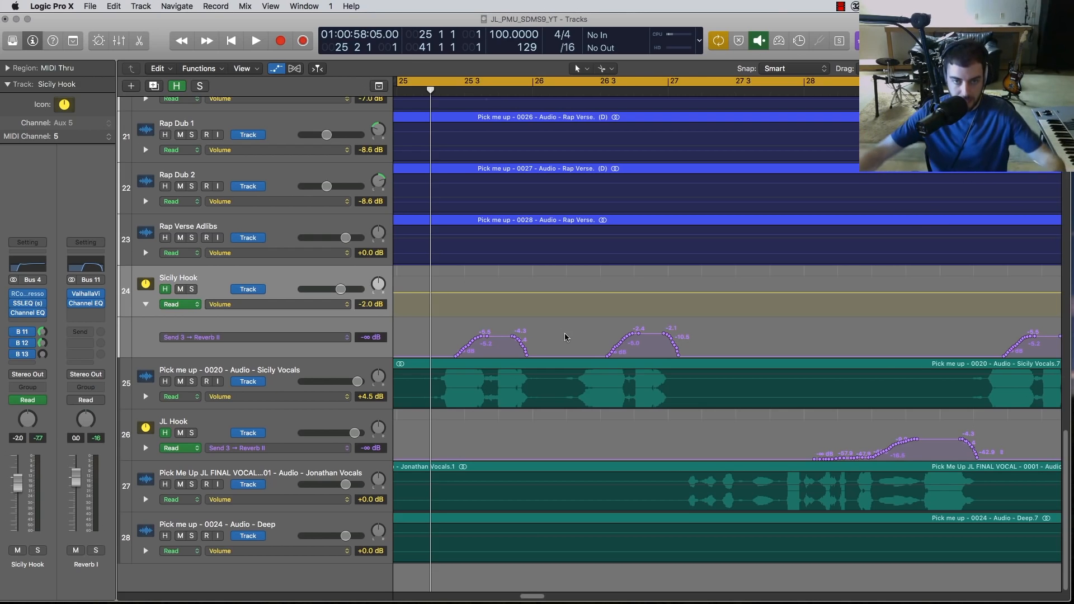
pyautogui.hscroll(5, 565, 337)
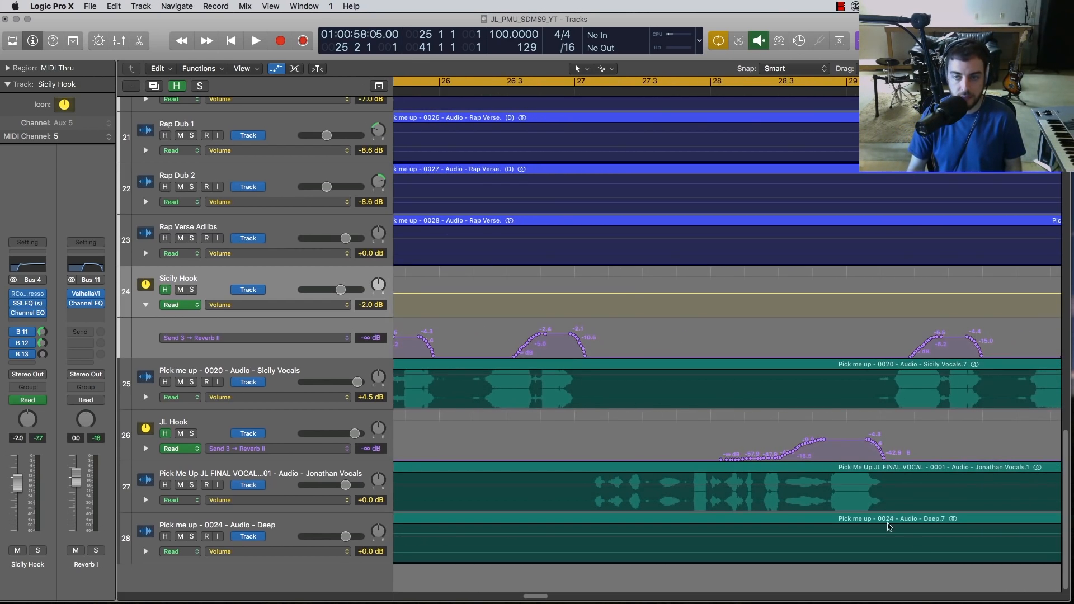
pyautogui.hscroll(-5, 627, 333)
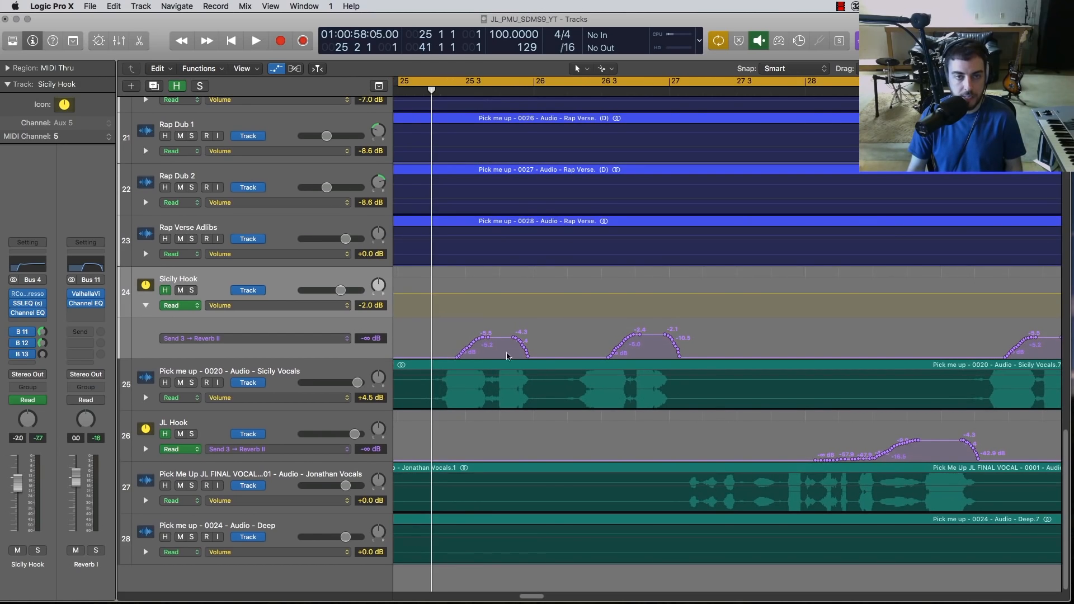
# Play the hook from bar 25 to audition the automated Reverb II sends on both hook tracks.
pyautogui.press(',')
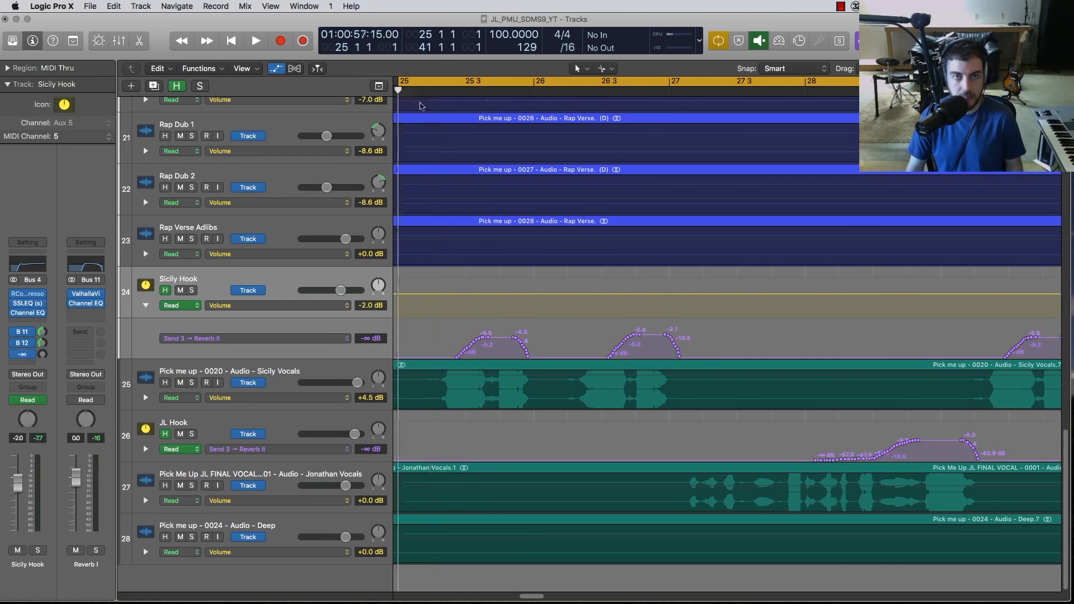
pyautogui.press('space')
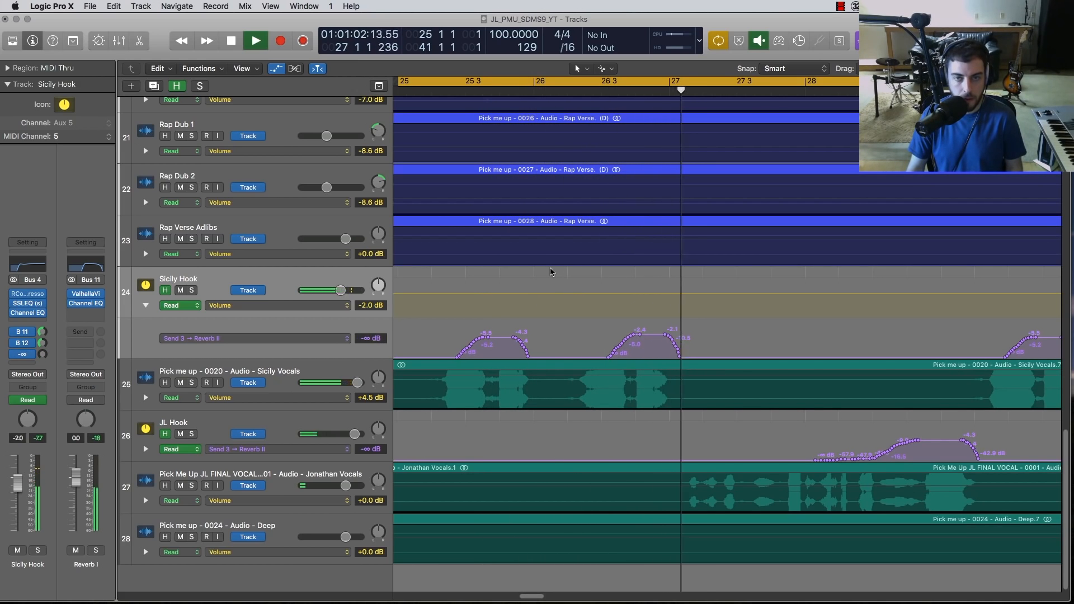
pyautogui.hscroll(6, 624, 295)
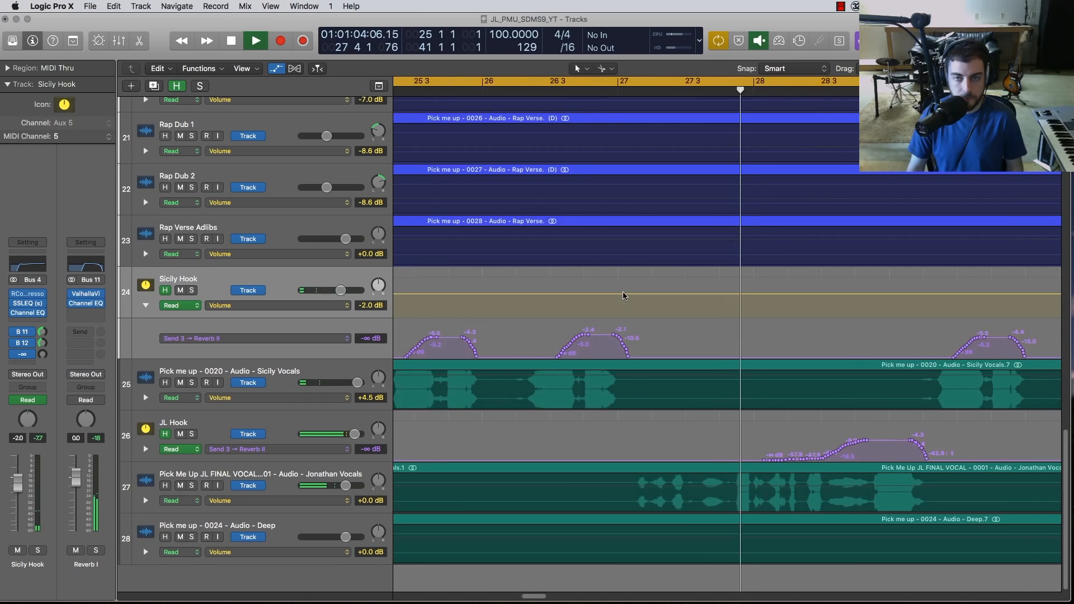
pyautogui.hscroll(1, 624, 295)
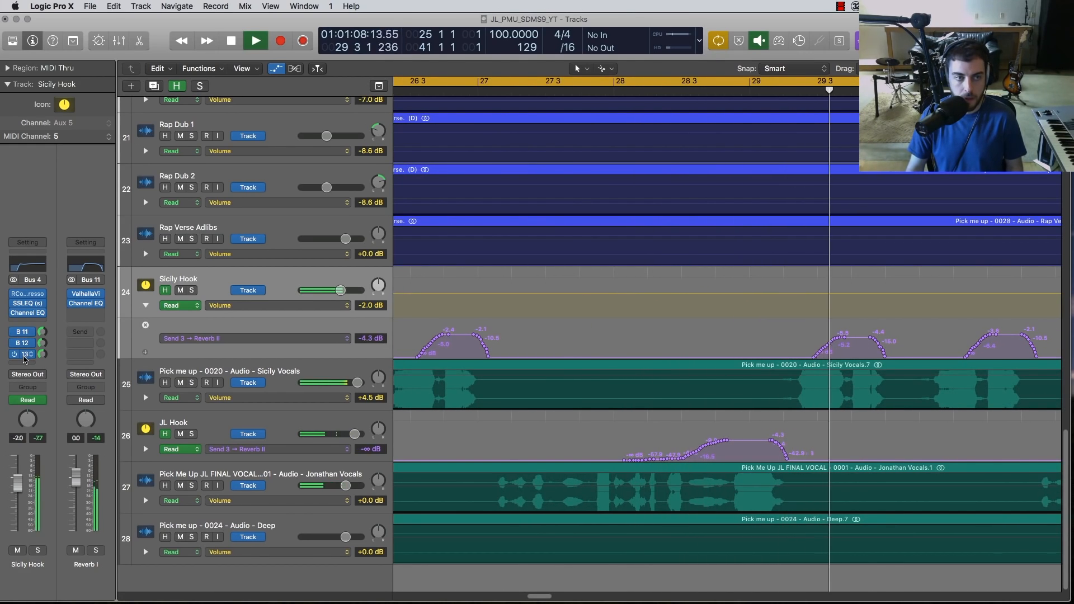
# Bring up the Reverb II aux strip from Sicily Hook's Bus 13 send while the hook plays, and stop playback near bar 33.
pyautogui.click(24, 357)
pyautogui.hscroll(-2, 488, 297)
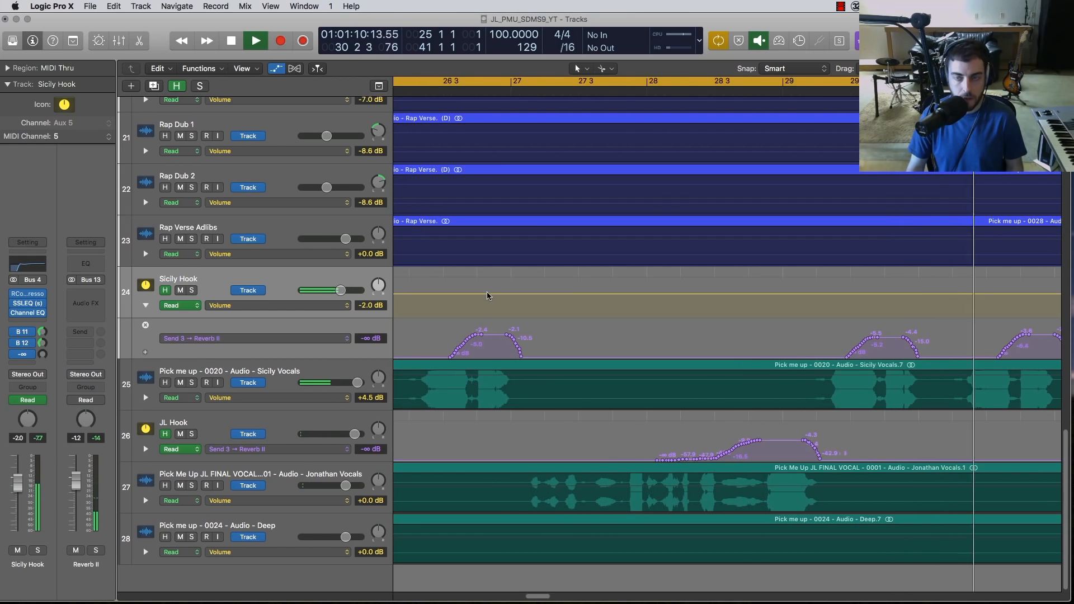
pyautogui.press('super+Left')
pyautogui.press('super+Left')
pyautogui.hscroll(-6, 488, 296)
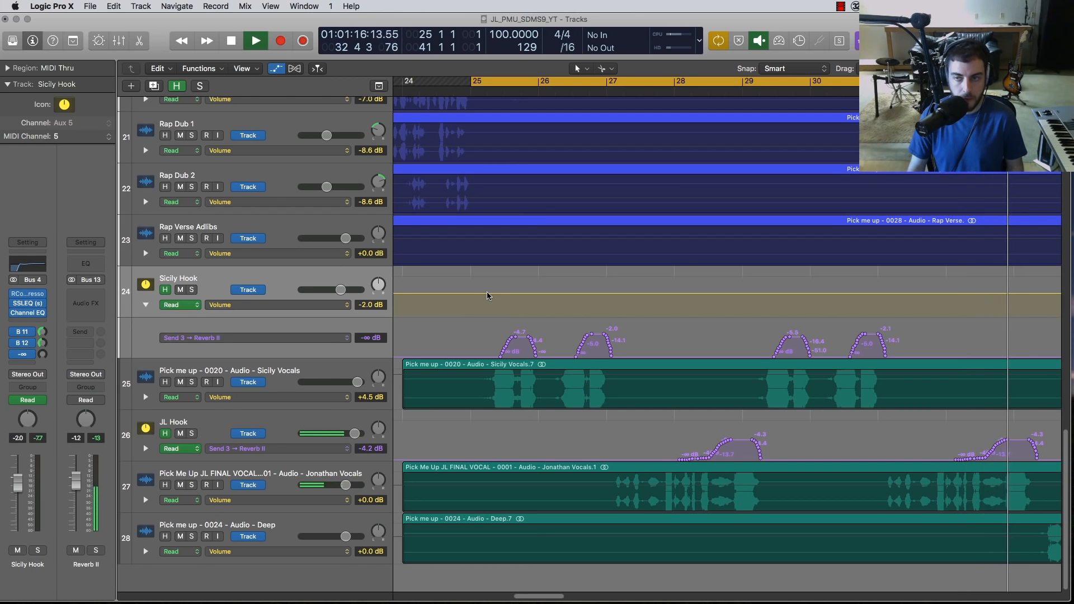
pyautogui.press('space')
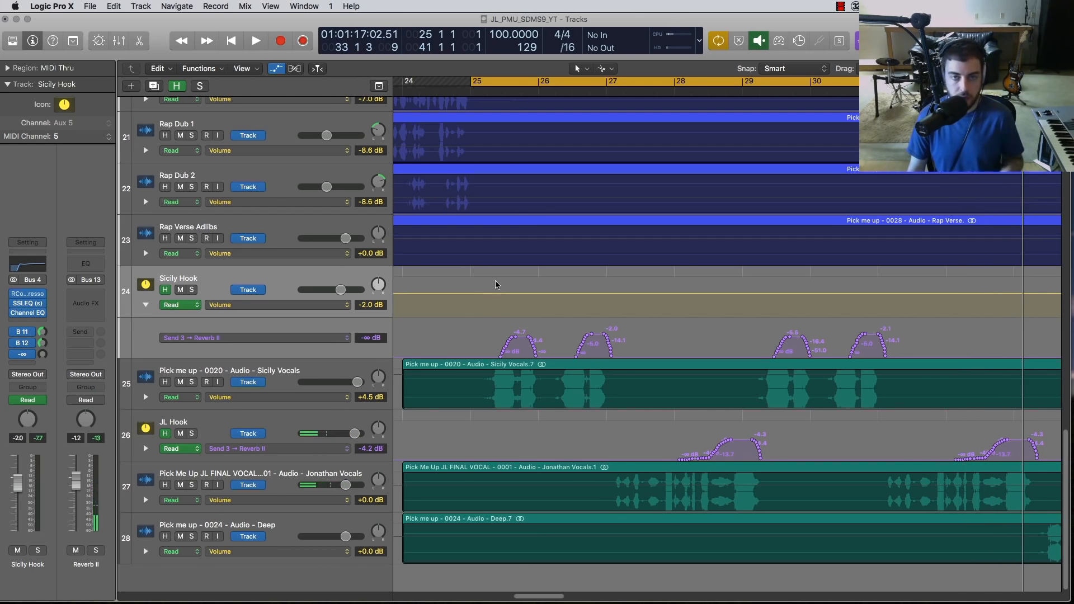
# Move the playhead around bar 25 beat 3 to check how Sicily Hook's Reverb II send follows its automation.
pyautogui.click(504, 91)
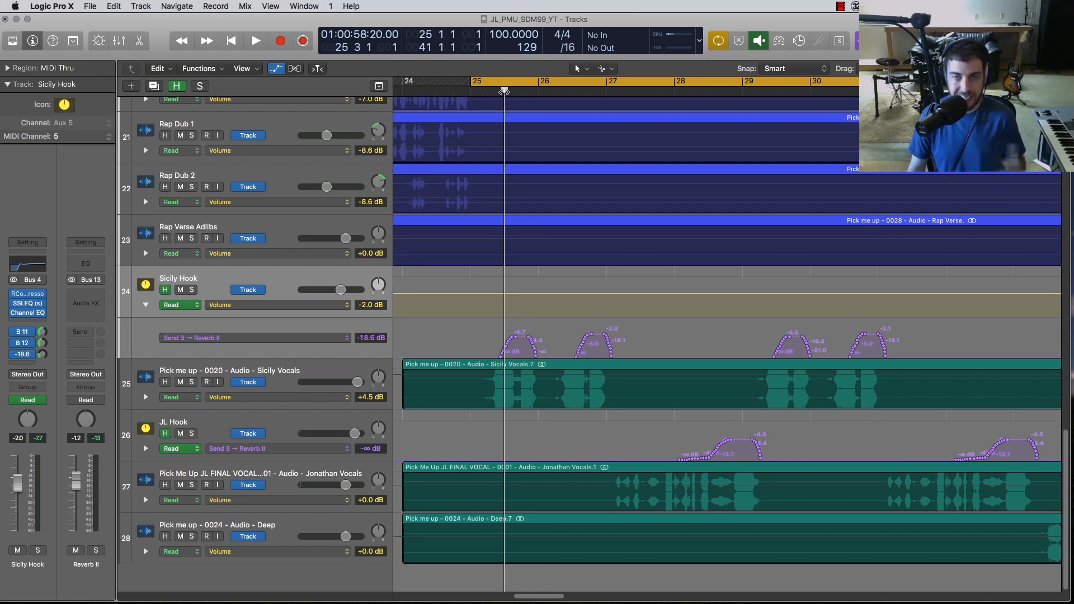
pyautogui.moveTo(504, 92)
pyautogui.mouseDown()
pyautogui.moveTo(488, 92)
pyautogui.moveTo(521, 92)
pyautogui.moveTo(495, 93)
pyautogui.mouseUp()
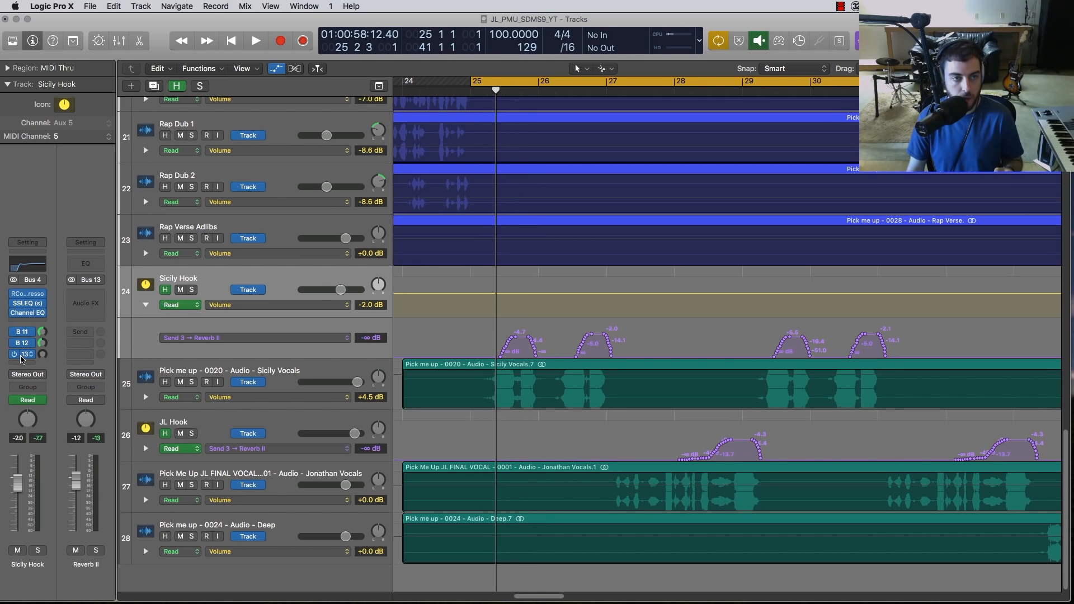
pyautogui.moveTo(496, 91)
pyautogui.mouseDown()
pyautogui.moveTo(549, 91)
pyautogui.moveTo(490, 92)
pyautogui.moveTo(504, 92)
pyautogui.mouseUp()
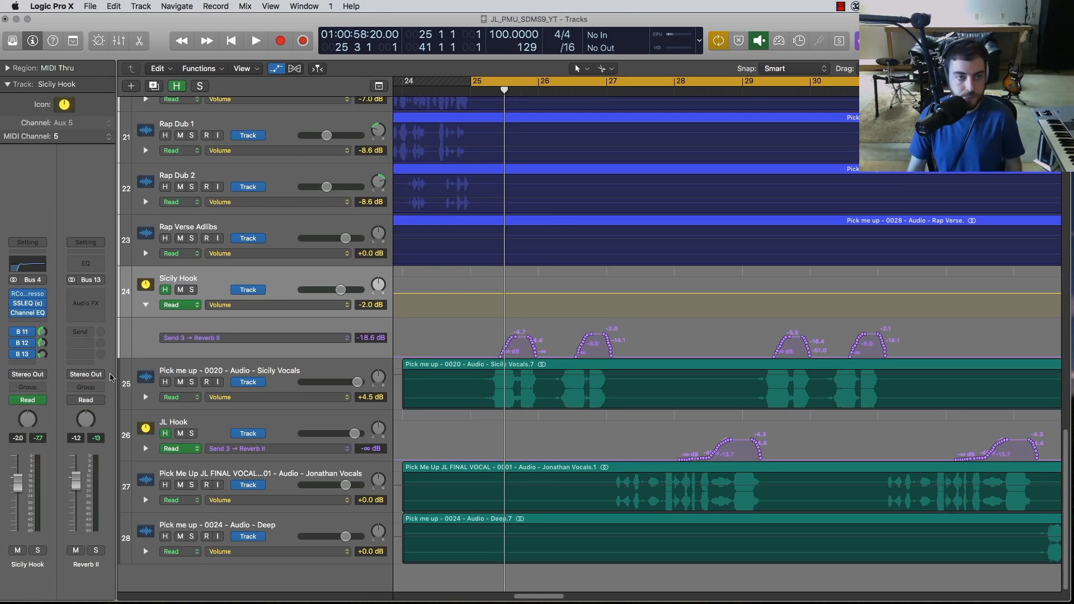
# Insert a stereo ValhallaVintageVerb on the Reverb II aux and reposition its window clear of the channel strips.
pyautogui.click(97, 298)
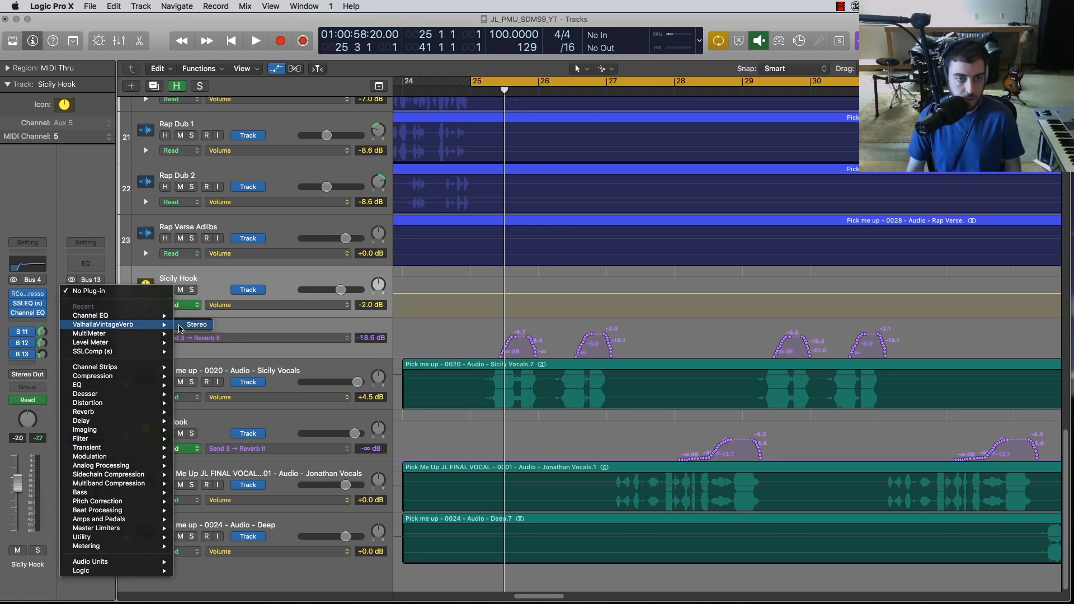
pyautogui.click(185, 325)
pyautogui.moveTo(169, 48); pyautogui.dragTo(477, 134)
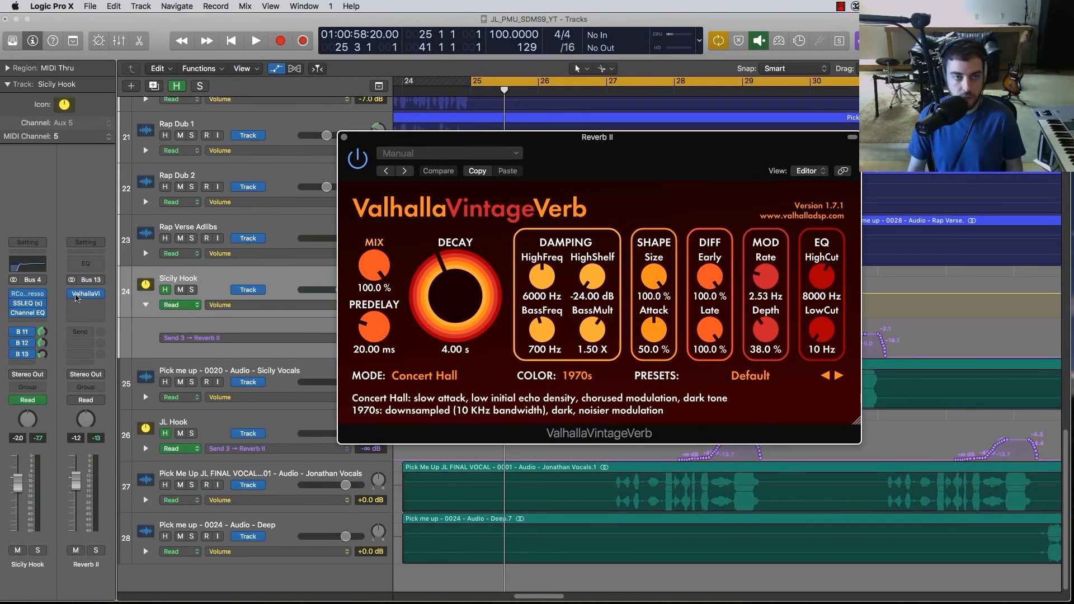
# Add a Channel EQ after the reverb on Reverb II, with a 48 dB/Oct low cut and a 3600 Hz high cut, and close it.
pyautogui.click(89, 264)
pyautogui.click(77, 104)
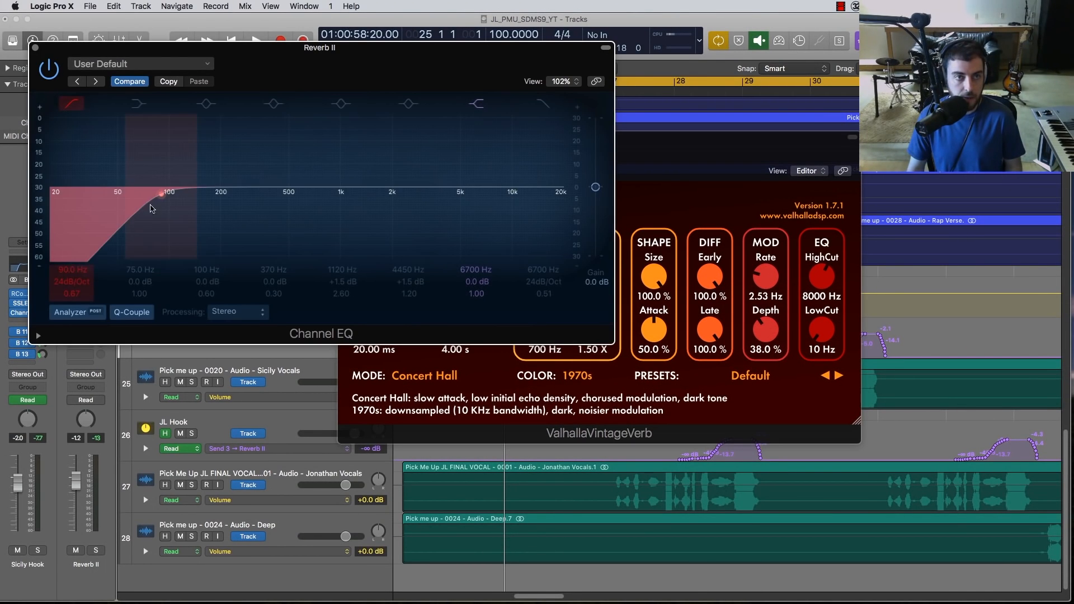
pyautogui.moveTo(150, 206); pyautogui.dragTo(183, 233)
pyautogui.moveTo(54, 282); pyautogui.dragTo(55, 268)
pyautogui.moveTo(202, 234); pyautogui.dragTo(250, 230)
pyautogui.click(543, 106)
pyautogui.moveTo(520, 223); pyautogui.dragTo(471, 222)
pyautogui.click(35, 48)
# Set Reverb II's decay to 7.18 s, its low cut to 530 Hz and its high cut to 7190 Hz.
pyautogui.moveTo(512, 146); pyautogui.dragTo(531, 162)
pyautogui.moveTo(455, 325); pyautogui.dragTo(454, 315)
pyautogui.moveTo(842, 346); pyautogui.dragTo(840, 299)
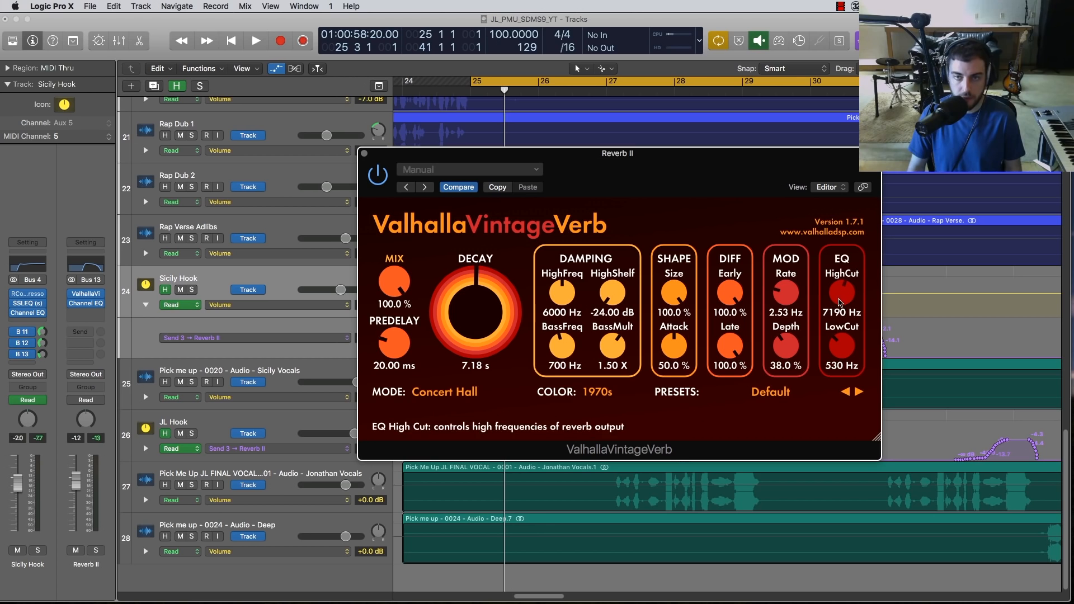
# Set Reverb II's predelay to 22.30 ms, color to 1980s and mode to Smooth Random, and close the reverb window.
pyautogui.moveTo(395, 343); pyautogui.dragTo(395, 340)
pyautogui.click(595, 393)
pyautogui.click(626, 420)
pyautogui.click(449, 394)
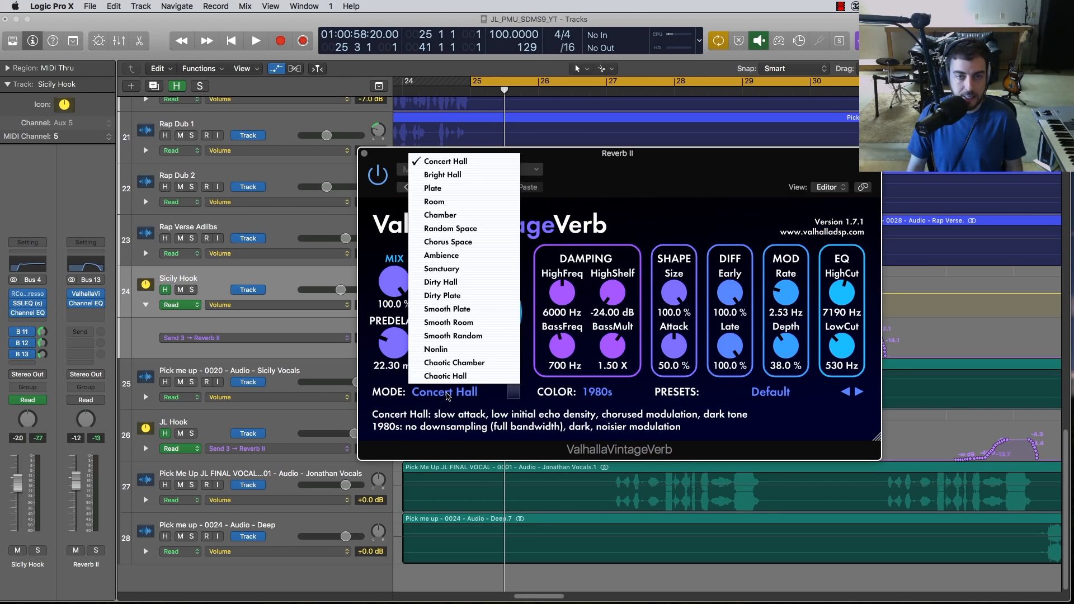
pyautogui.click(464, 338)
pyautogui.moveTo(380, 155); pyautogui.dragTo(439, 157)
pyautogui.click(424, 155)
# Play the hook from bar 25 to audition Reverb II, reopen its reverb and raise the decay to 7.96 s.
pyautogui.click(469, 88)
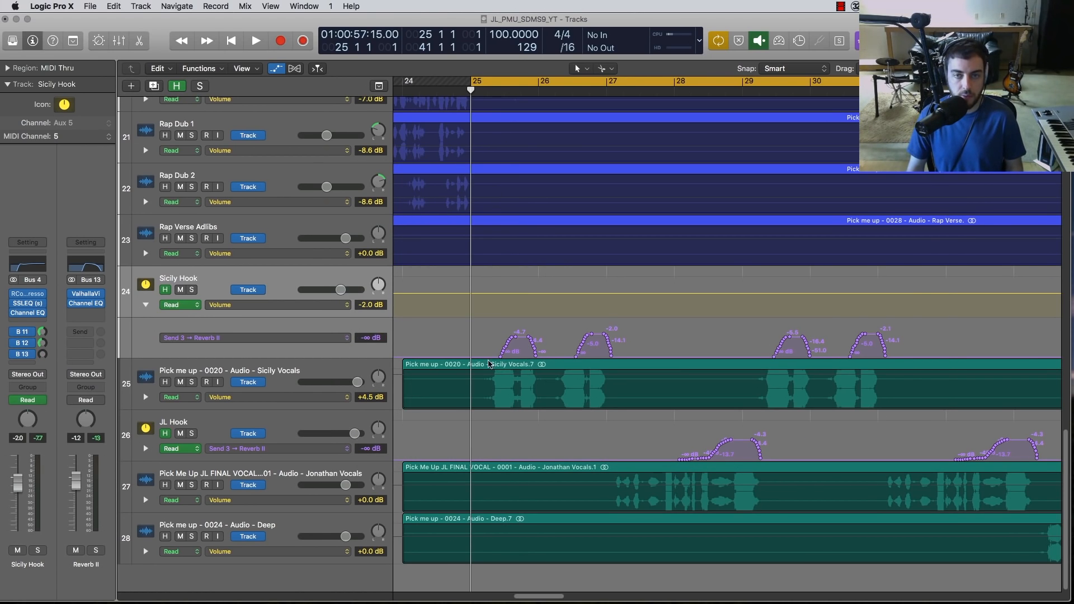
pyautogui.press('space')
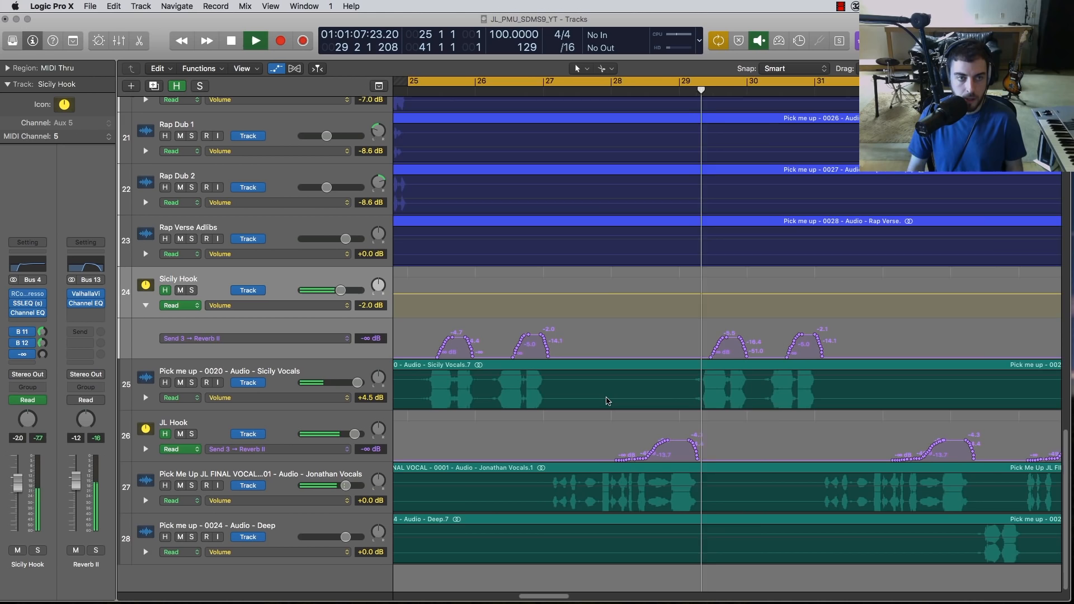
pyautogui.hscroll(-2, 608, 400)
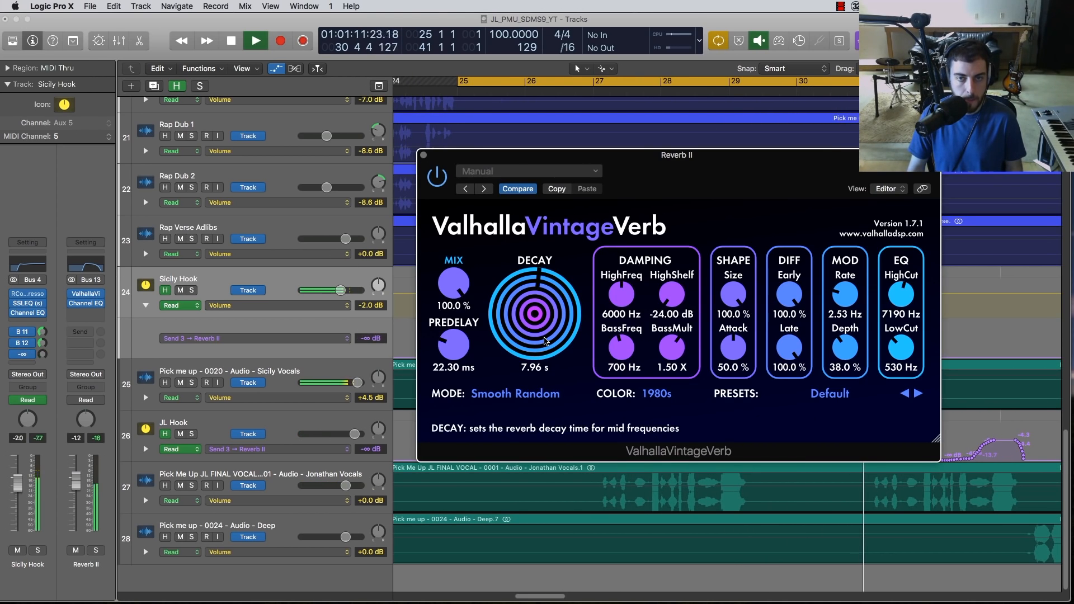
pyautogui.press('space')
# Switch Reverb II's mode to Dirty Plate and, while replaying the hook, set its low cut to 340 Hz and high cut to 9270 Hz.
pyautogui.click(536, 398)
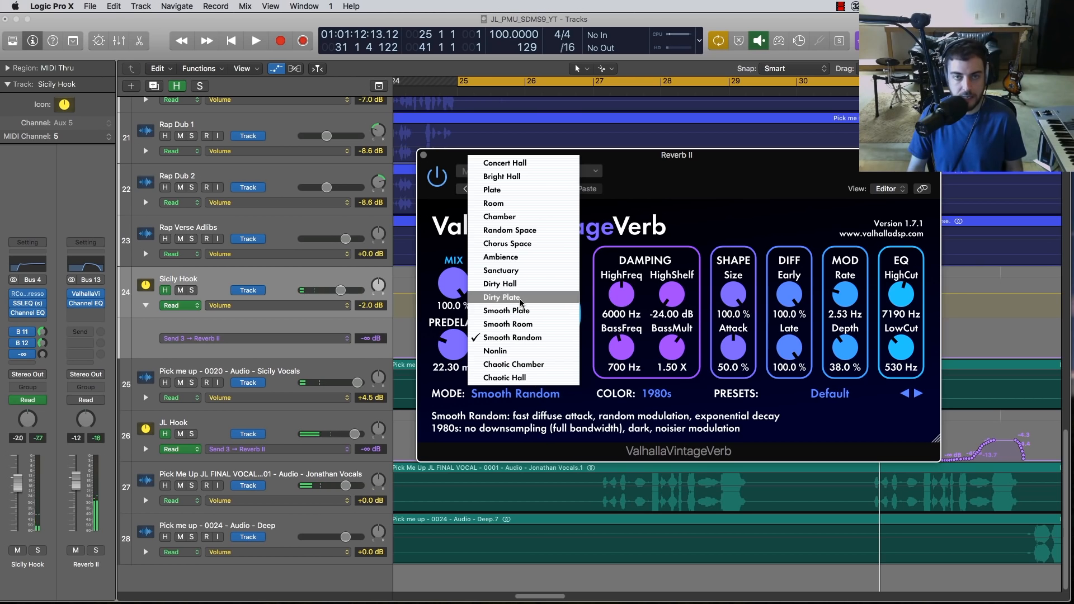
pyautogui.click(521, 300)
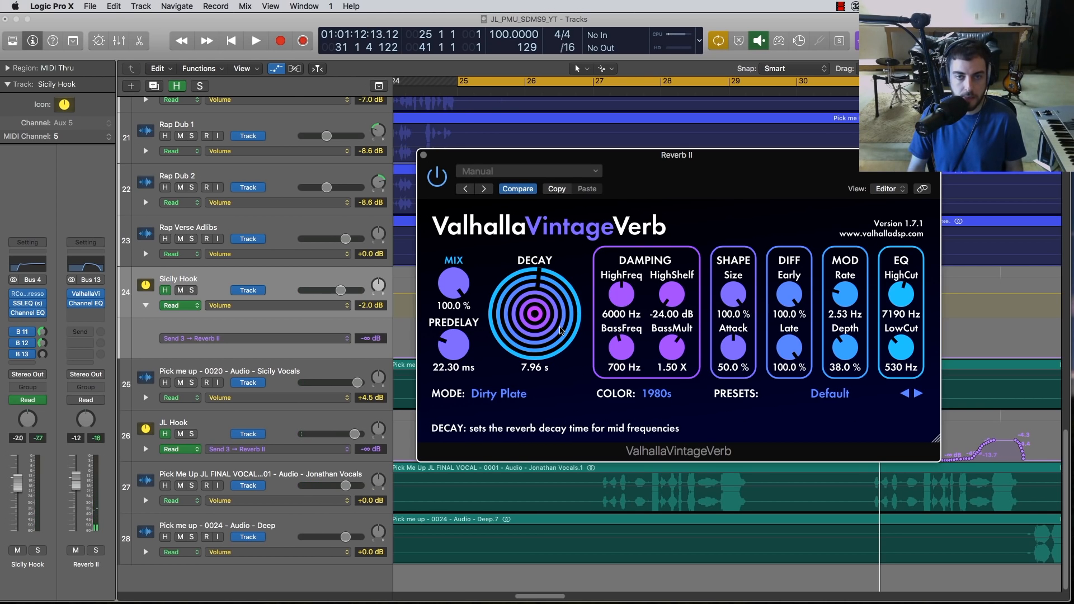
pyautogui.press('space')
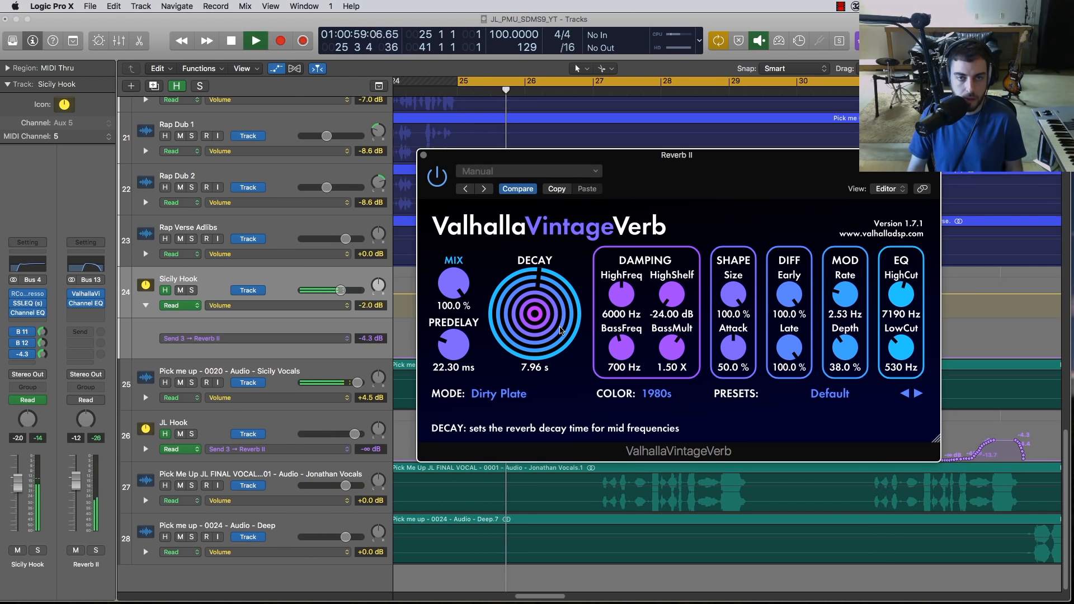
pyautogui.moveTo(901, 352); pyautogui.dragTo(902, 369)
pyautogui.moveTo(900, 295); pyautogui.dragTo(901, 283)
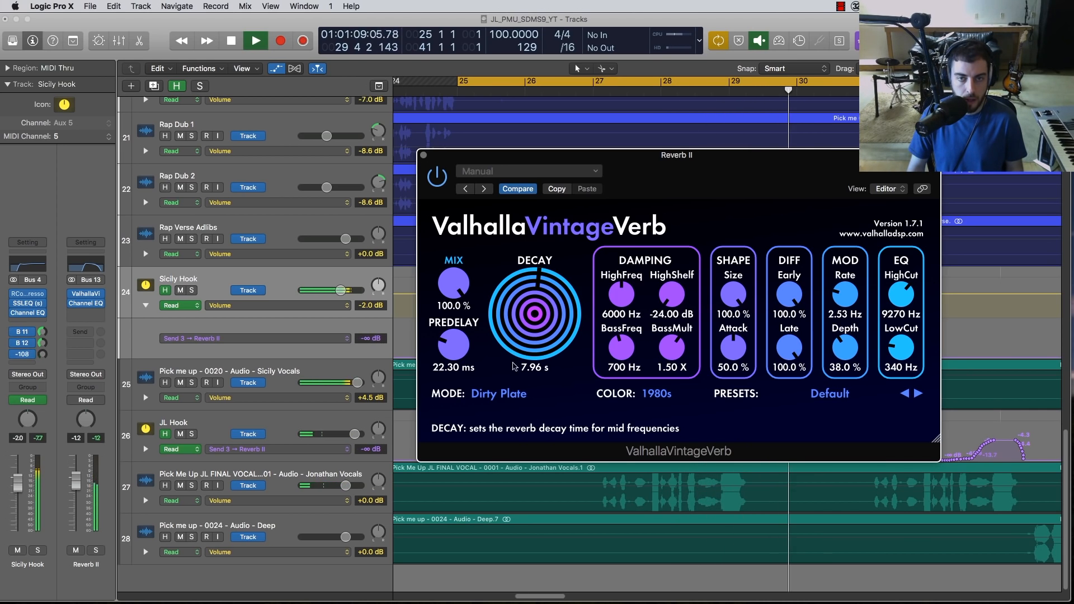
pyautogui.press('space')
# Set the low cut to 370 Hz and the high cut to 4650 Hz in Reverb II's Channel EQ while replaying the hook.
pyautogui.click(85, 304)
pyautogui.moveTo(291, 218)
pyautogui.mouseDown()
pyautogui.moveTo(268, 222)
pyautogui.moveTo(280, 220)
pyautogui.mouseUp()
pyautogui.press('space')
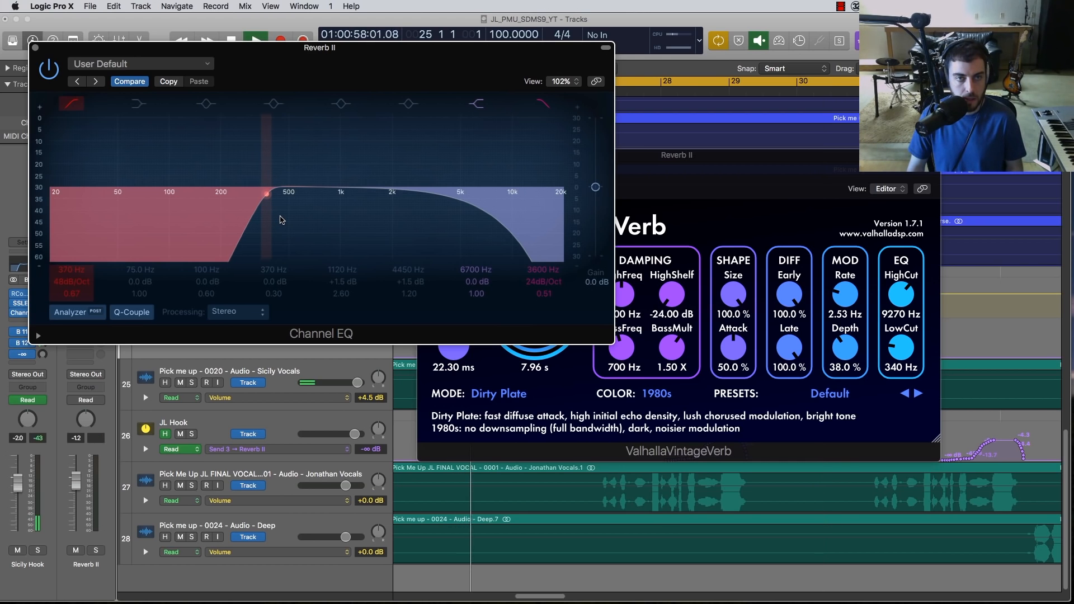
pyautogui.moveTo(417, 235); pyautogui.dragTo(429, 238)
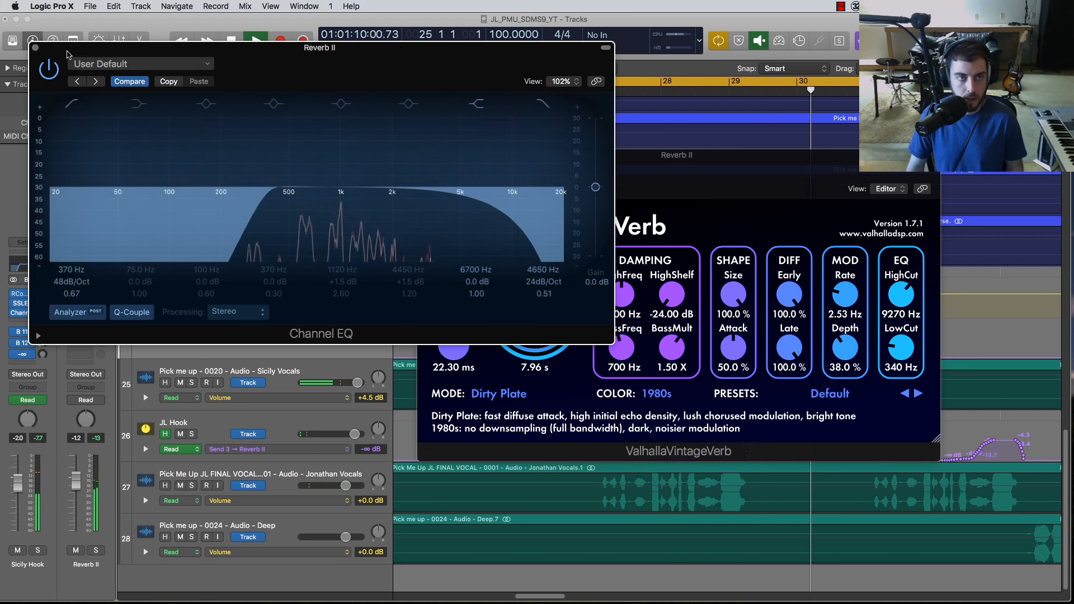
# Close Reverb II's Channel EQ and ValhallaVintageVerb windows and, with playback stopped, turn off cycle mode.
pyautogui.click(35, 48)
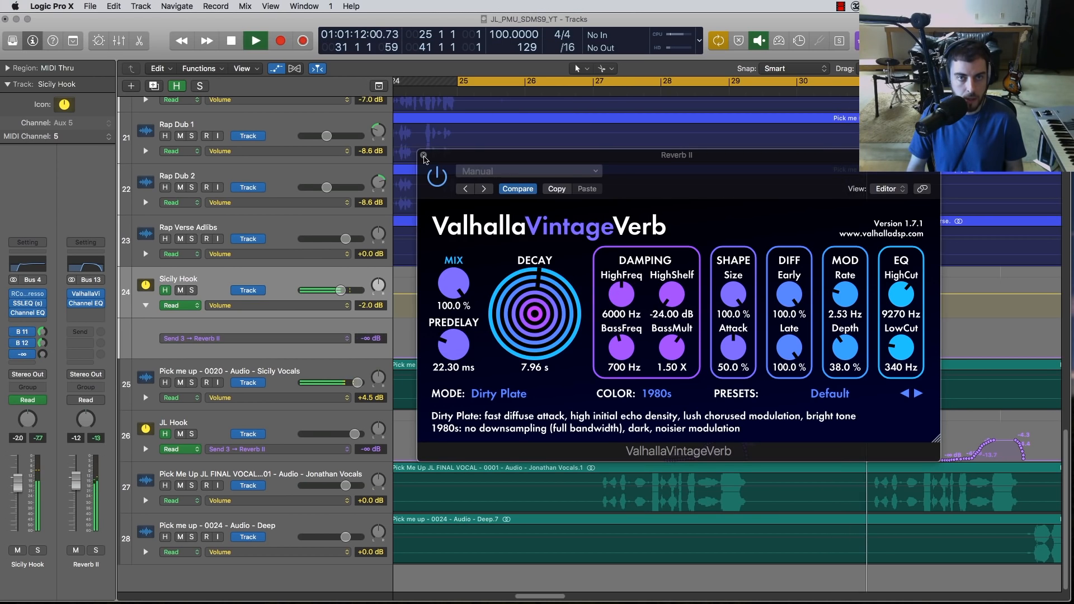
pyautogui.click(424, 156)
pyautogui.press('space')
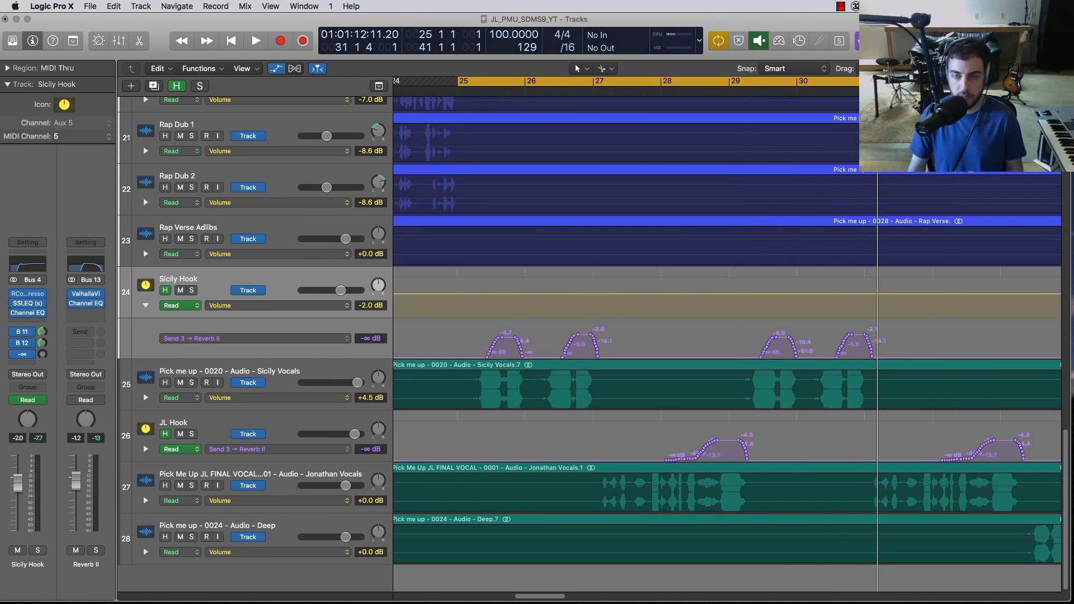
pyautogui.press('c')
# Select the Deep vocal track and play the second half of the hook from the start of bar 31.
pyautogui.hscroll(5, 727, 336)
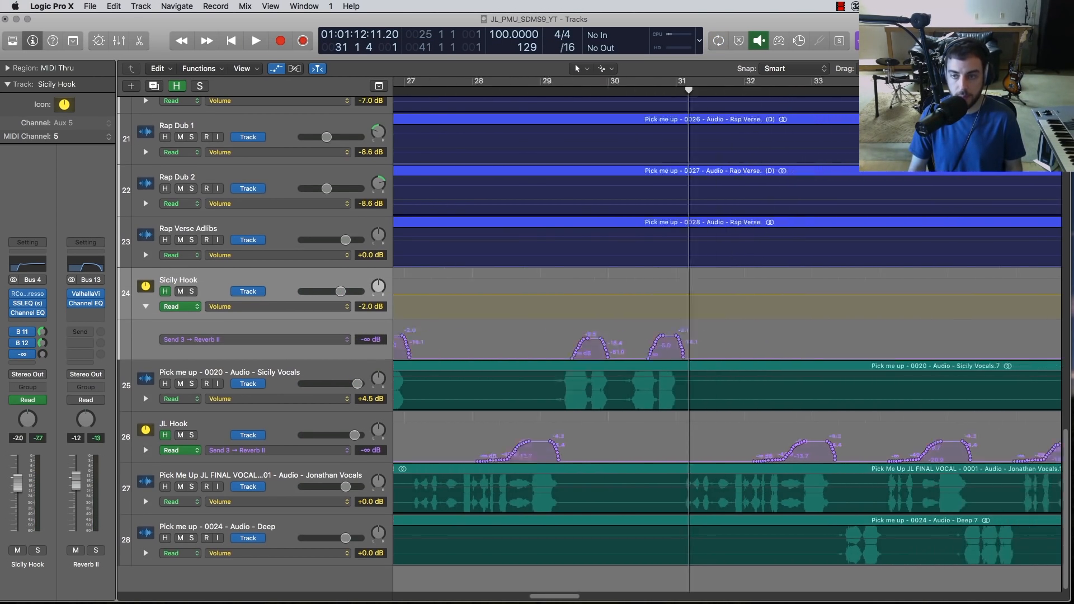
pyautogui.hscroll(4, 612, 113)
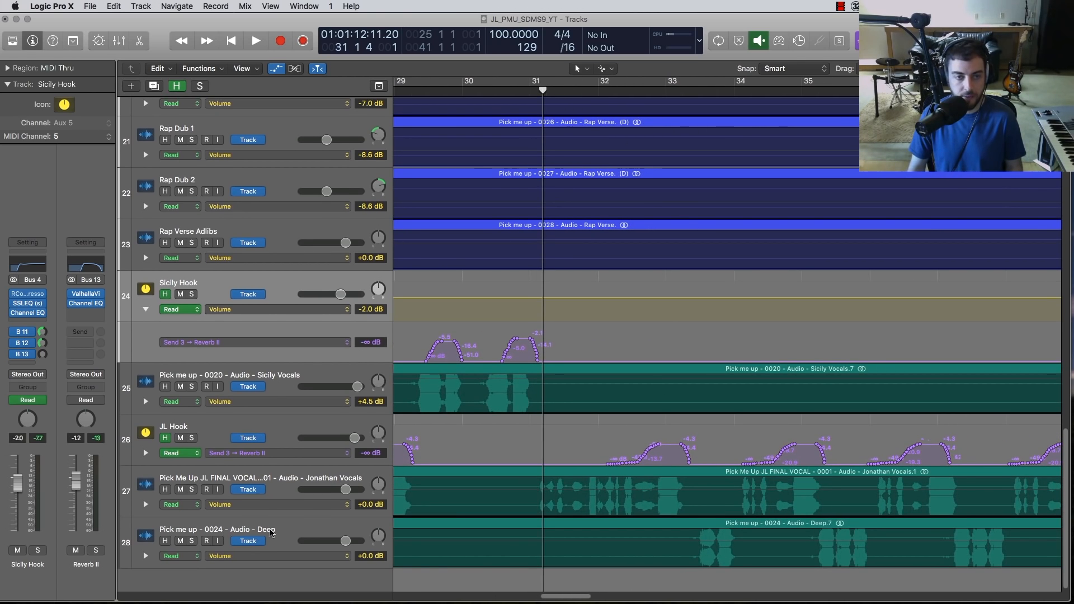
pyautogui.click(225, 536)
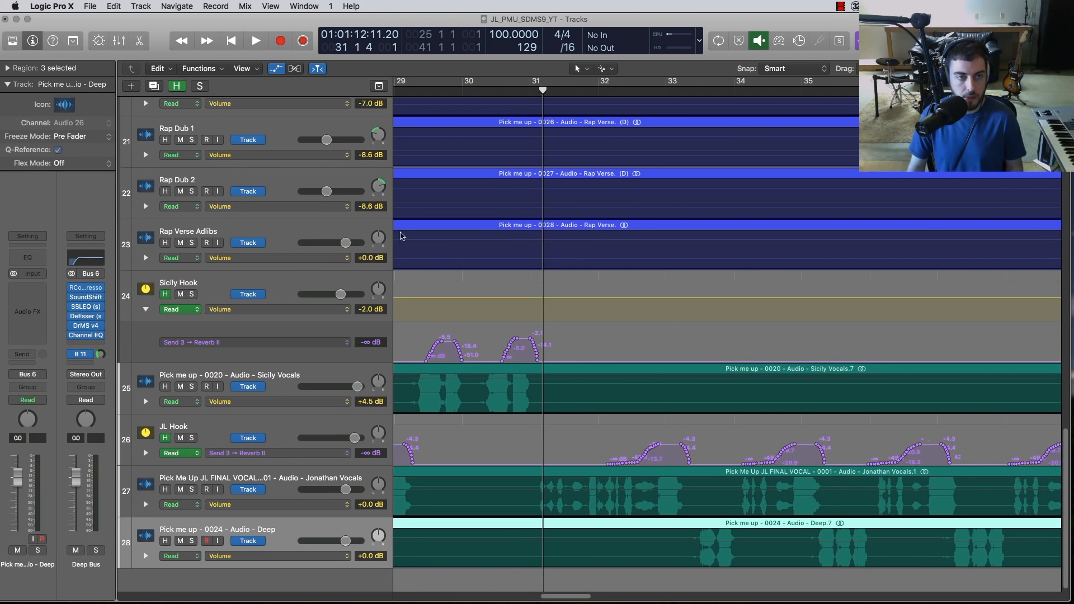
pyautogui.moveTo(543, 91)
pyautogui.mouseDown()
pyautogui.moveTo(513, 92)
pyautogui.moveTo(561, 95)
pyautogui.moveTo(538, 94)
pyautogui.mouseUp()
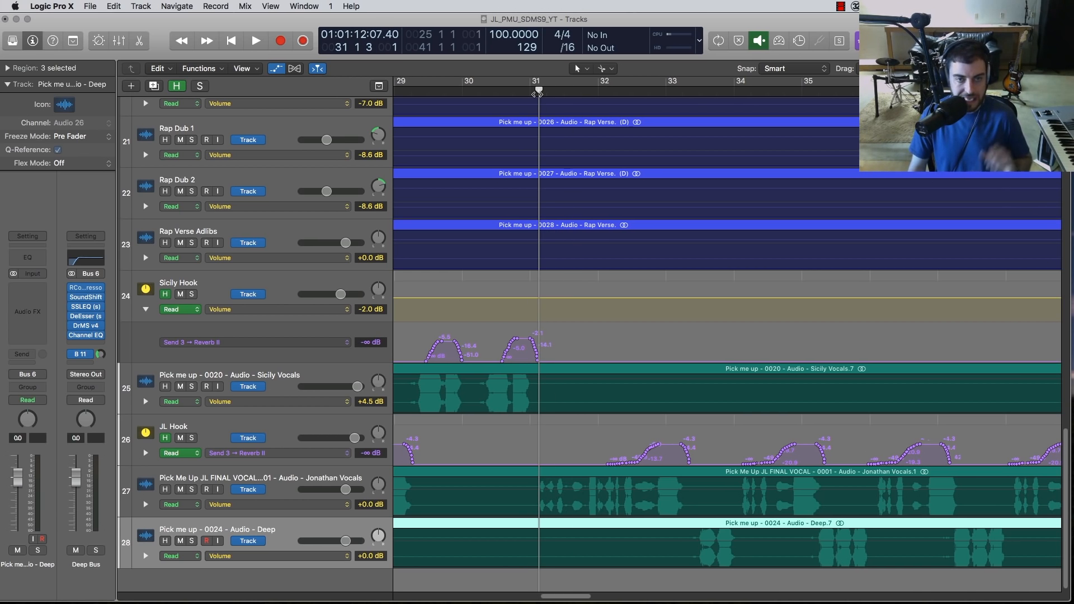
pyautogui.press('space')
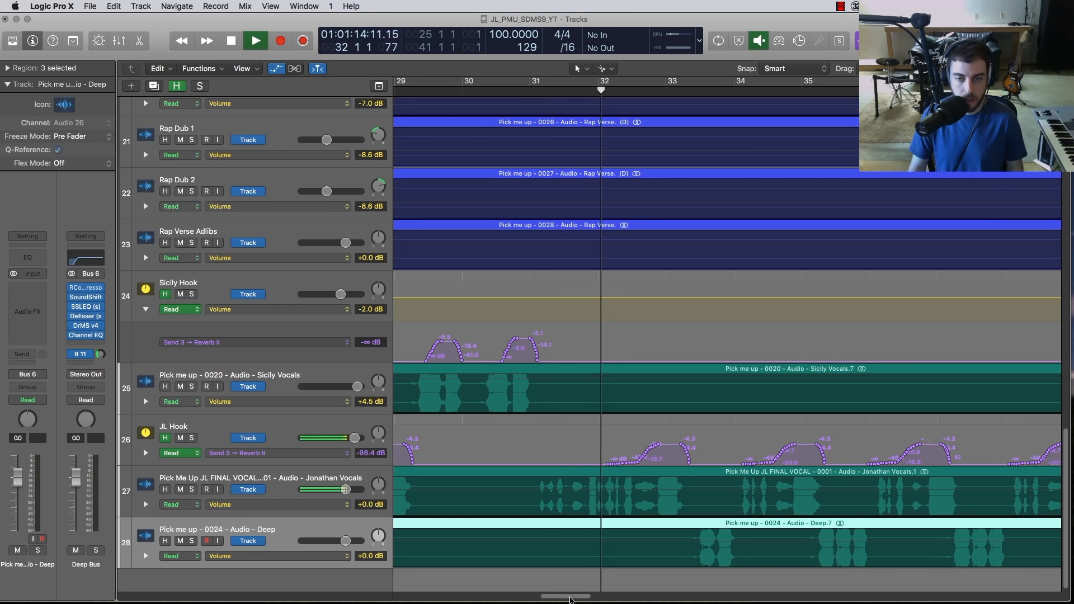
pyautogui.moveTo(568, 597); pyautogui.dragTo(575, 597)
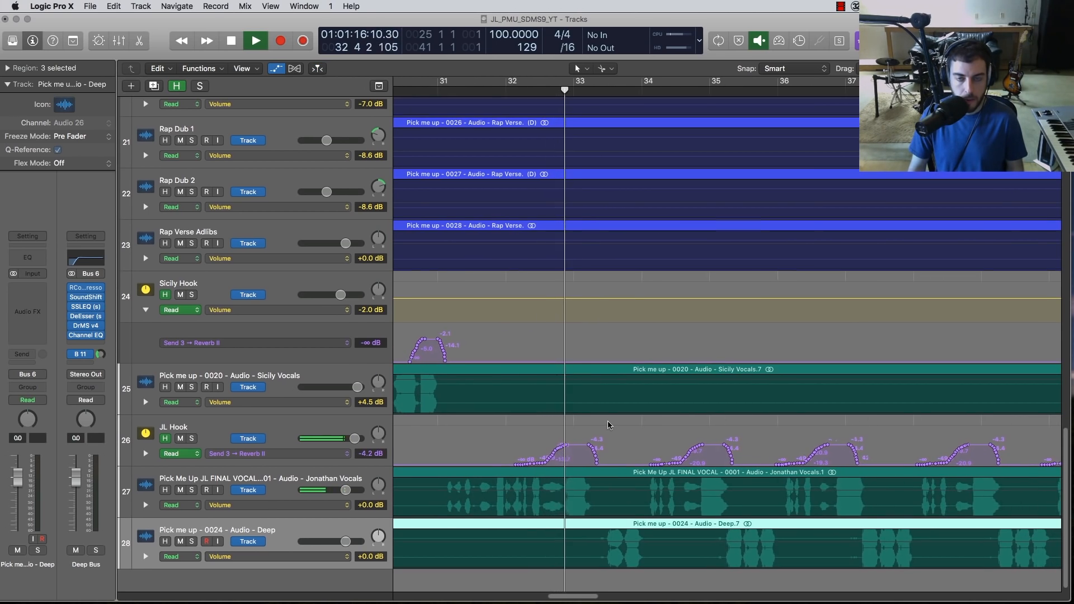
# Select the JL Hook track and audition its Reverb II send automation across the rest of the hook, stopping just after bar 41.
pyautogui.click(259, 420)
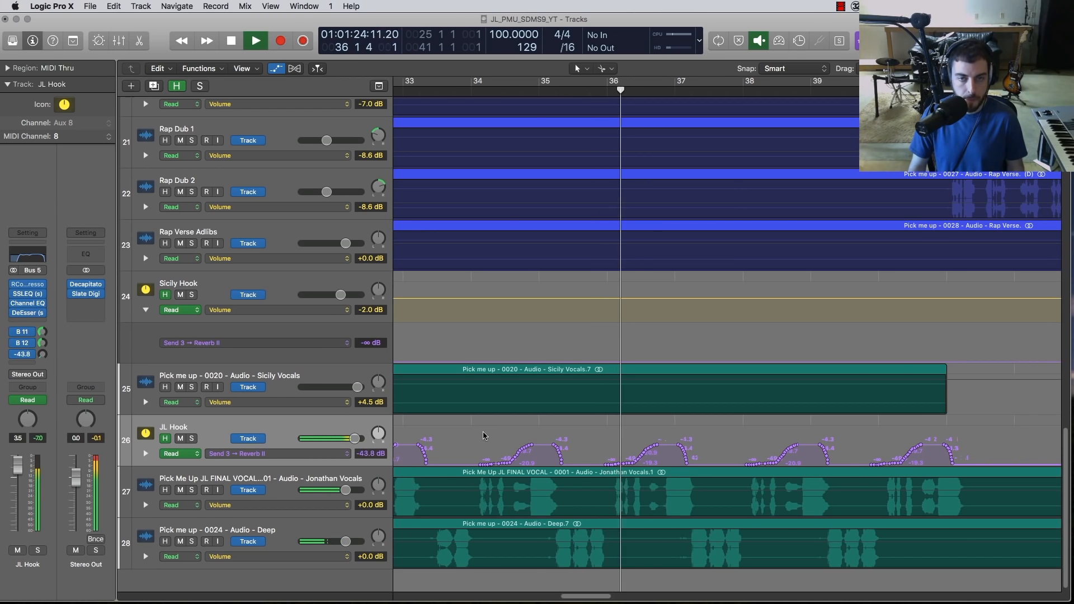
pyautogui.press('super+Left')
pyautogui.press('super+Left')
pyautogui.press('super+Left')
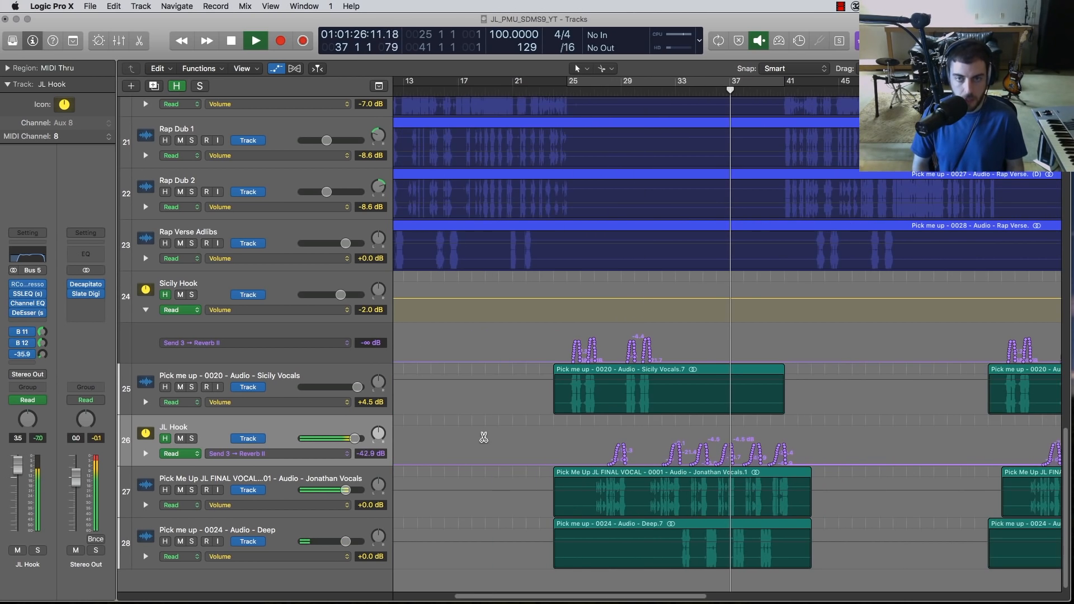
pyautogui.hscroll(5, 484, 438)
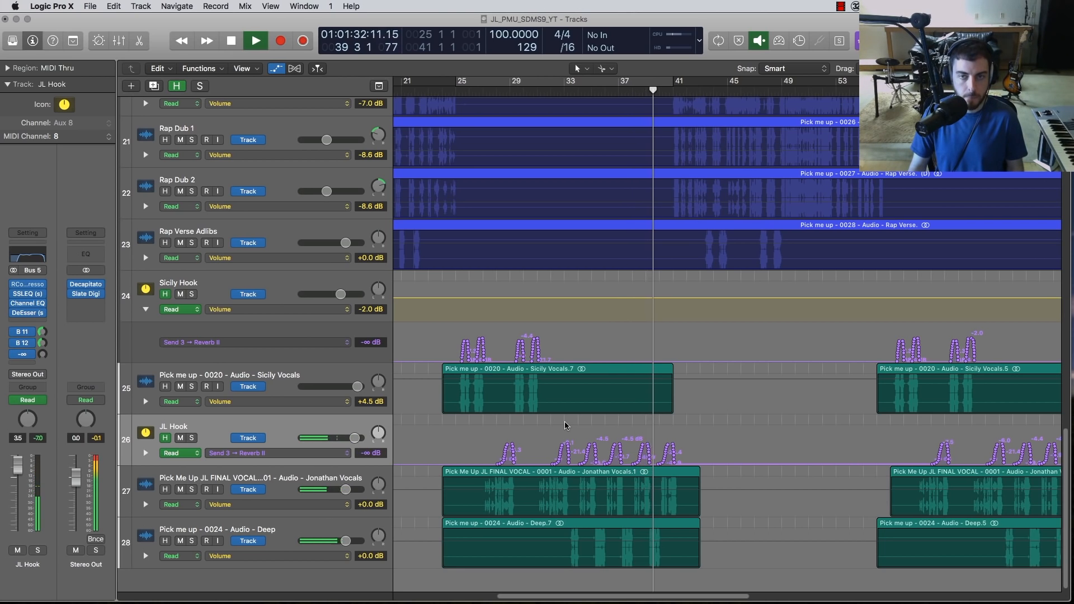
pyautogui.hscroll(1, 565, 425)
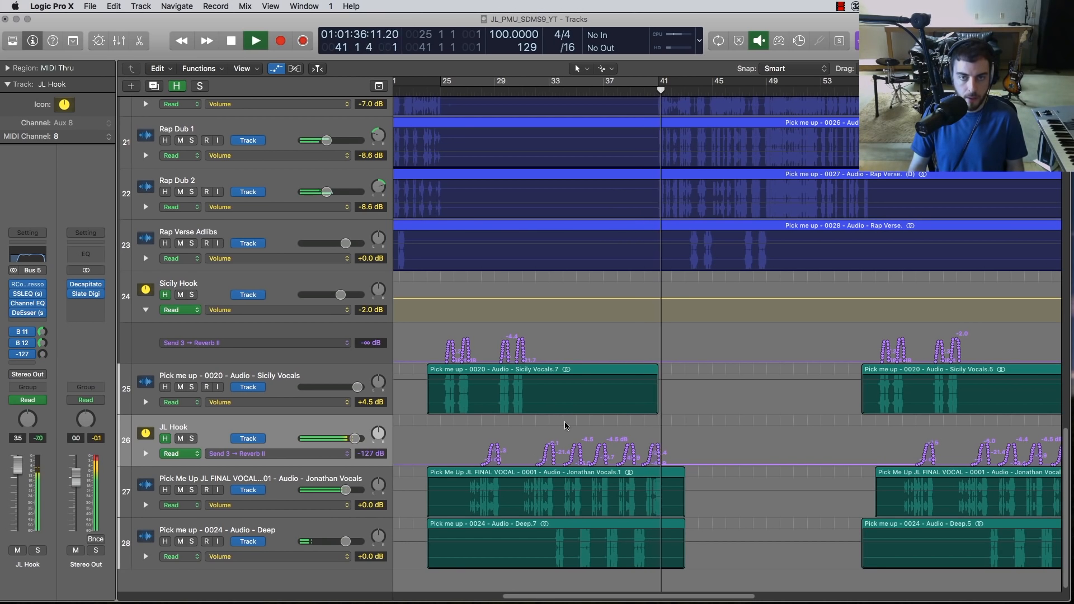
pyautogui.press('space')
# Show the Reverb I and Reverb II ValhallaVintageVerb windows together to compare their settings.
pyautogui.press('v')
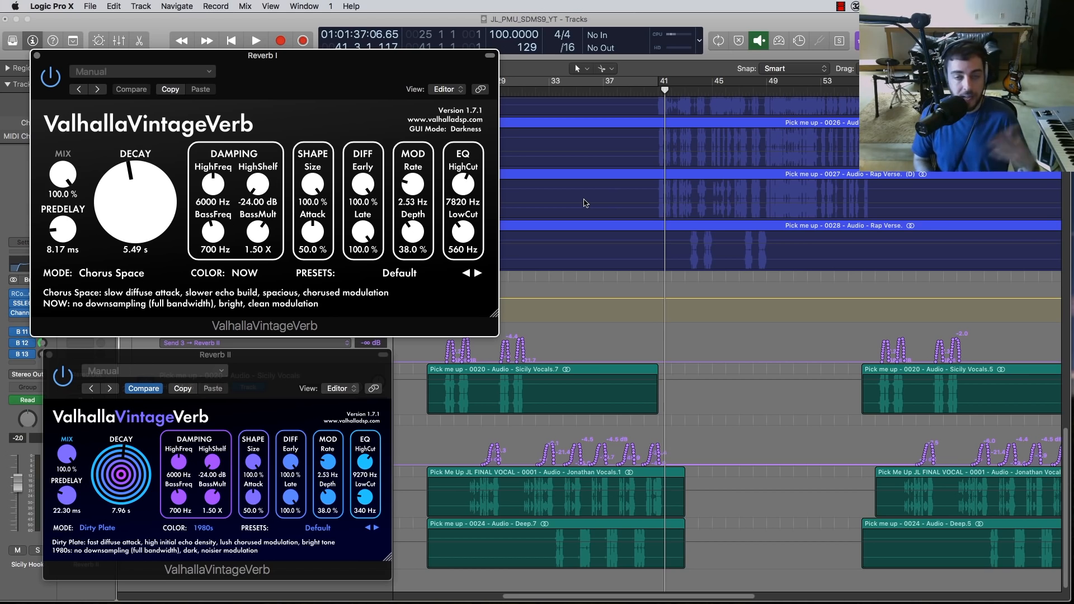
pyautogui.scroll(2, 550, 283)
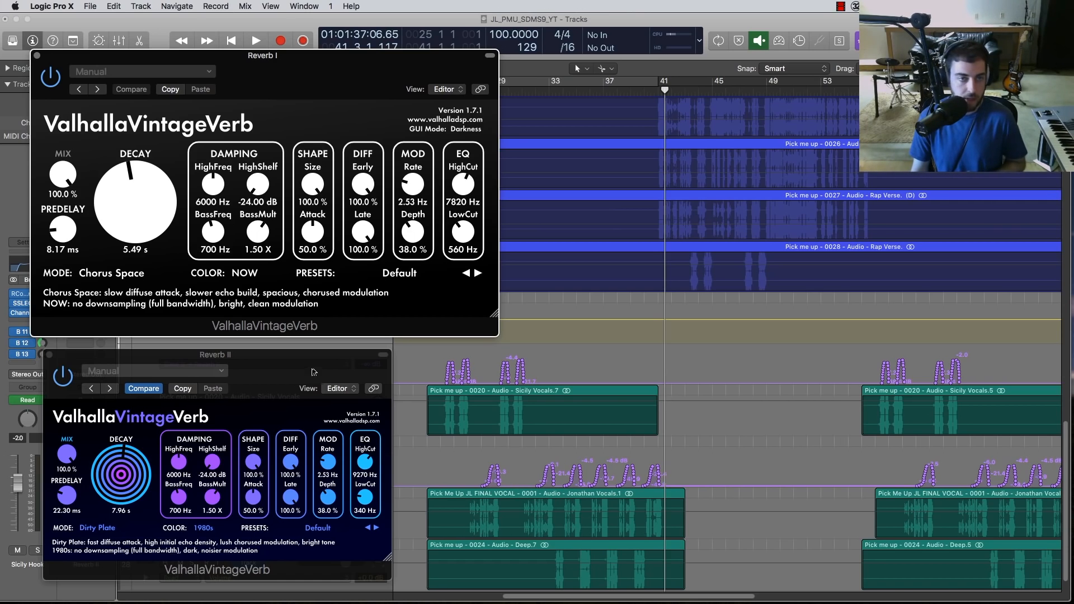
pyautogui.moveTo(314, 372); pyautogui.dragTo(314, 369)
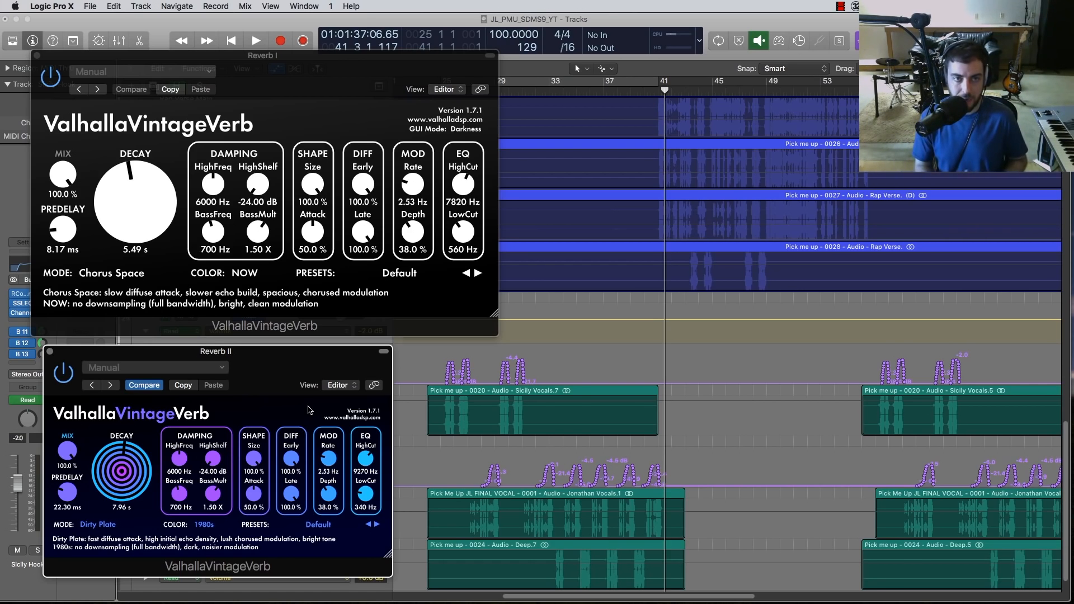
pyautogui.click(395, 81)
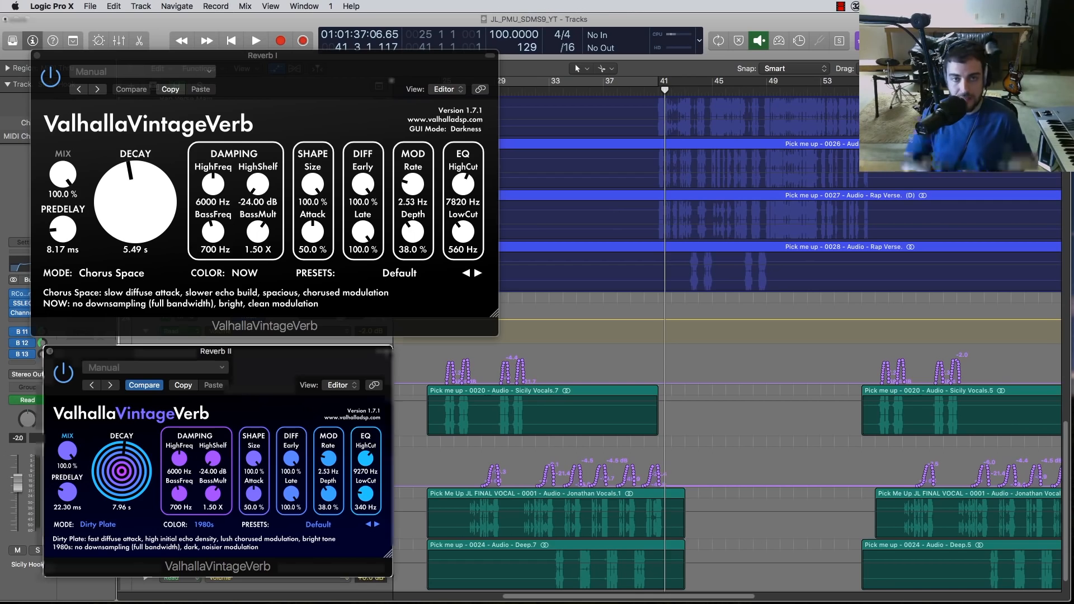